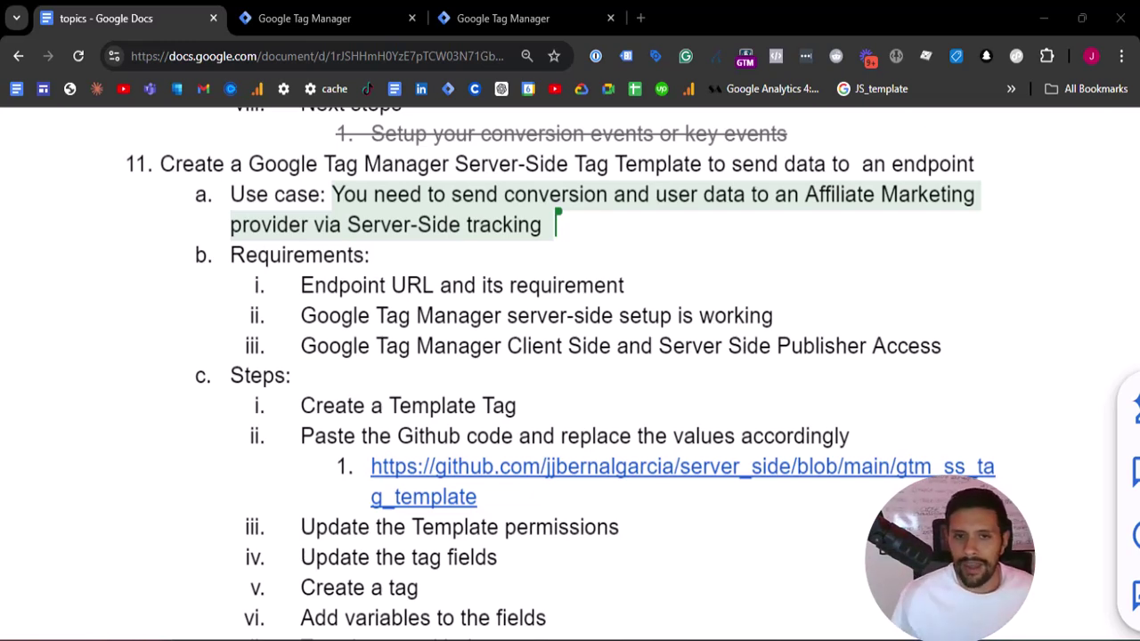
Review the endpoint URL requirement and the template tag creation step in the server-side tag template outline.
{"action": "left_click_drag", "start_coordinate": [298, 286], "coordinate": [648, 285]}
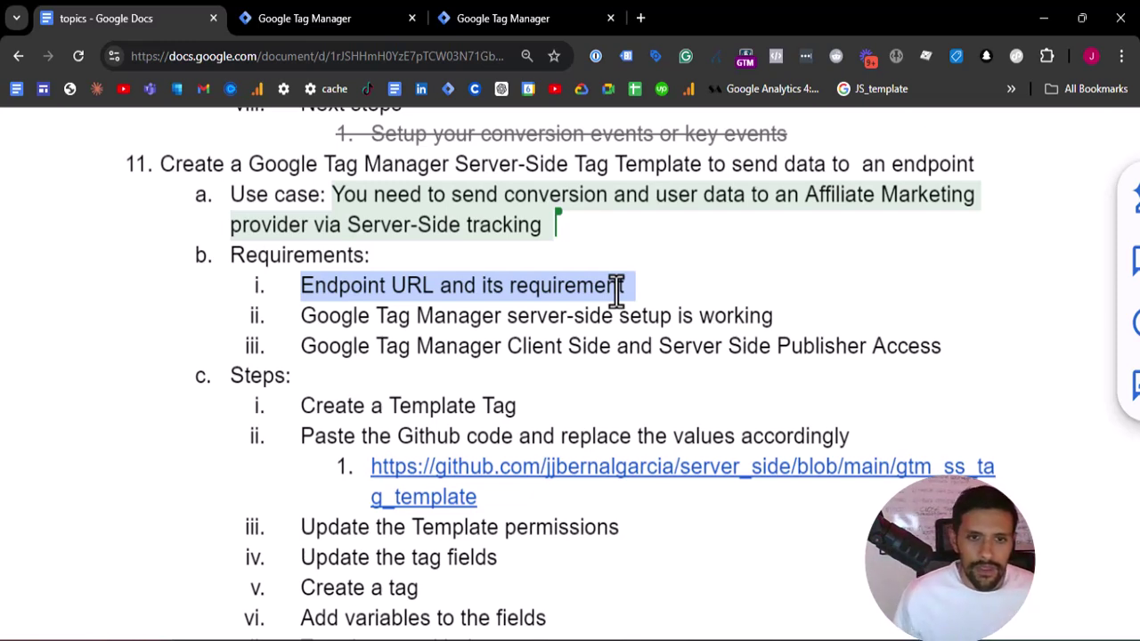
{"action": "left_click", "coordinate": [294, 385]}
{"action": "triple_click", "coordinate": [540, 403]}
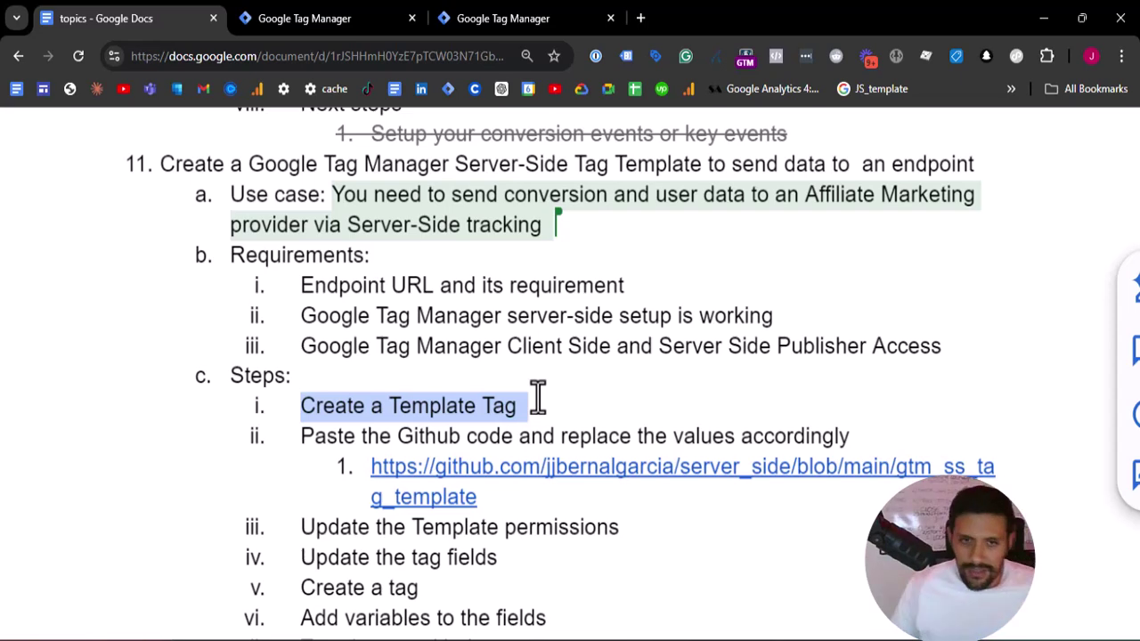
Switch to the analytics_engine_server container in Google Tag Manager and check its list of workspaces.
{"action": "left_click", "coordinate": [563, 17]}
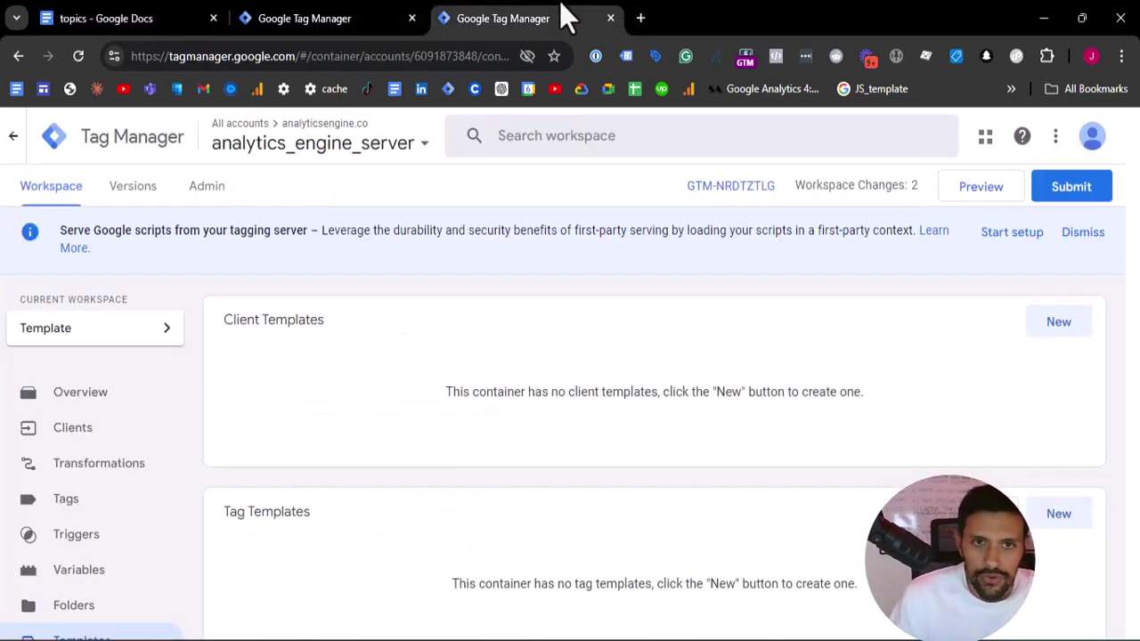
{"action": "scroll", "coordinate": [97, 399], "scroll_direction": "down", "scroll_amount": 3}
{"action": "scroll", "coordinate": [94, 395], "scroll_direction": "up", "scroll_amount": 1}
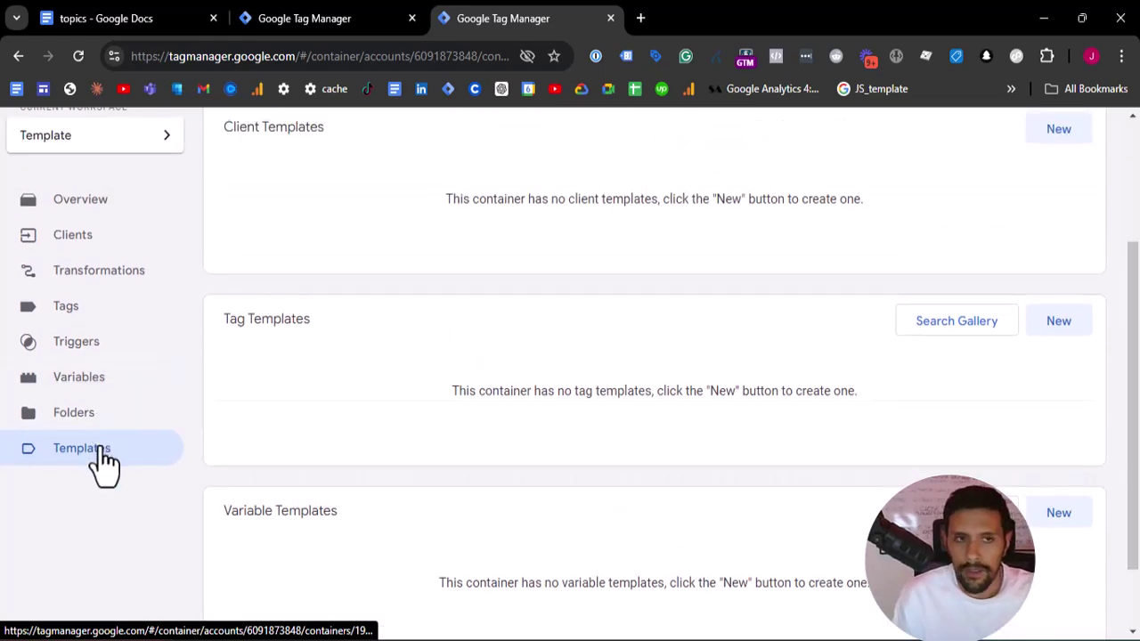
{"action": "scroll", "coordinate": [98, 458], "scroll_direction": "up", "scroll_amount": 2}
{"action": "left_click", "coordinate": [94, 317]}
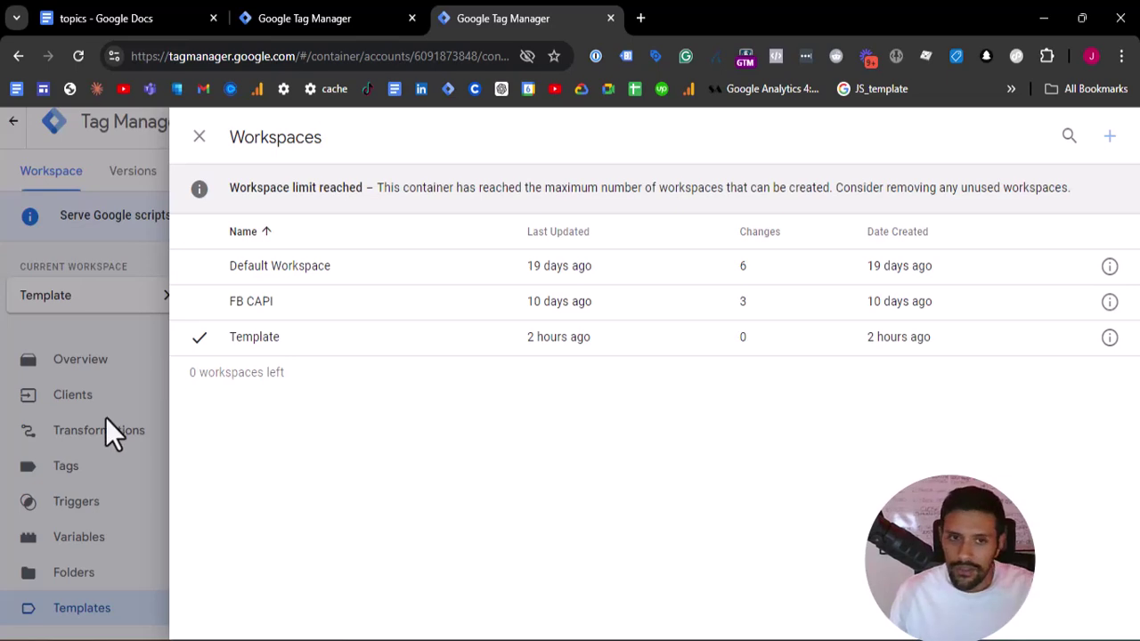
{"action": "left_click", "coordinate": [138, 398]}
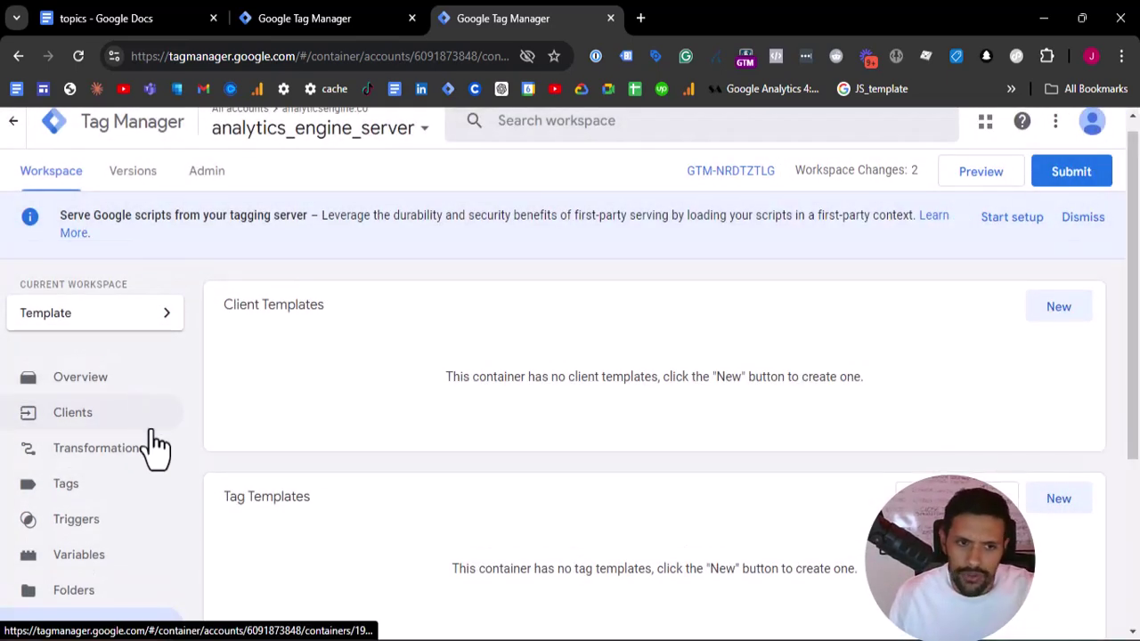
Create a new tag template and clear the default sandboxed JavaScript from its code.
{"action": "scroll", "coordinate": [145, 452], "scroll_direction": "down", "scroll_amount": 2}
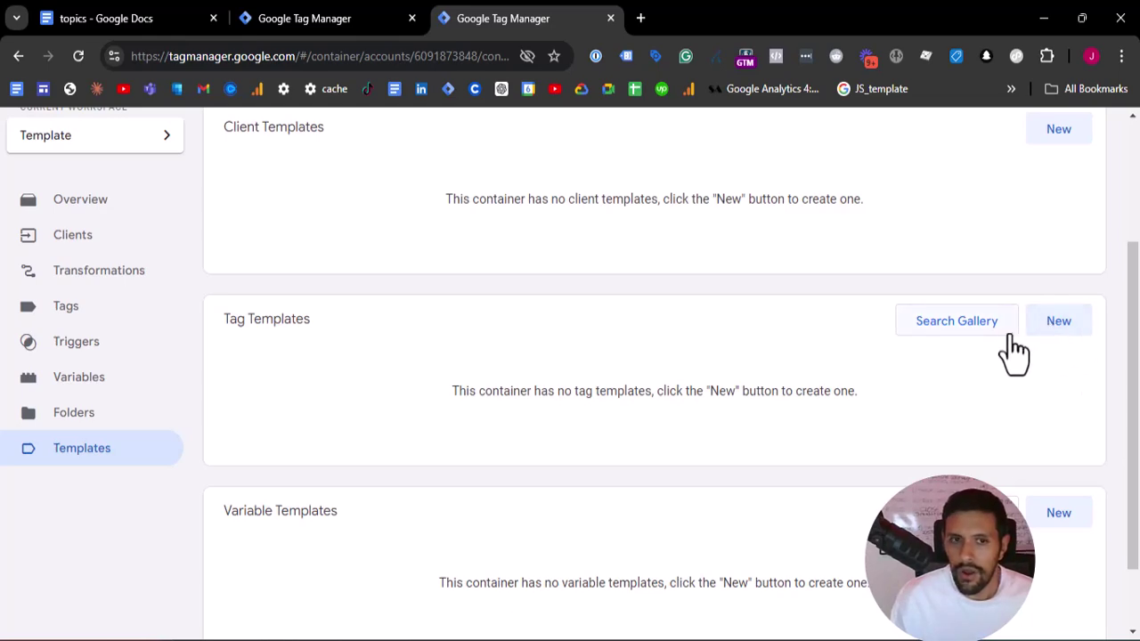
{"action": "left_click", "coordinate": [1055, 329]}
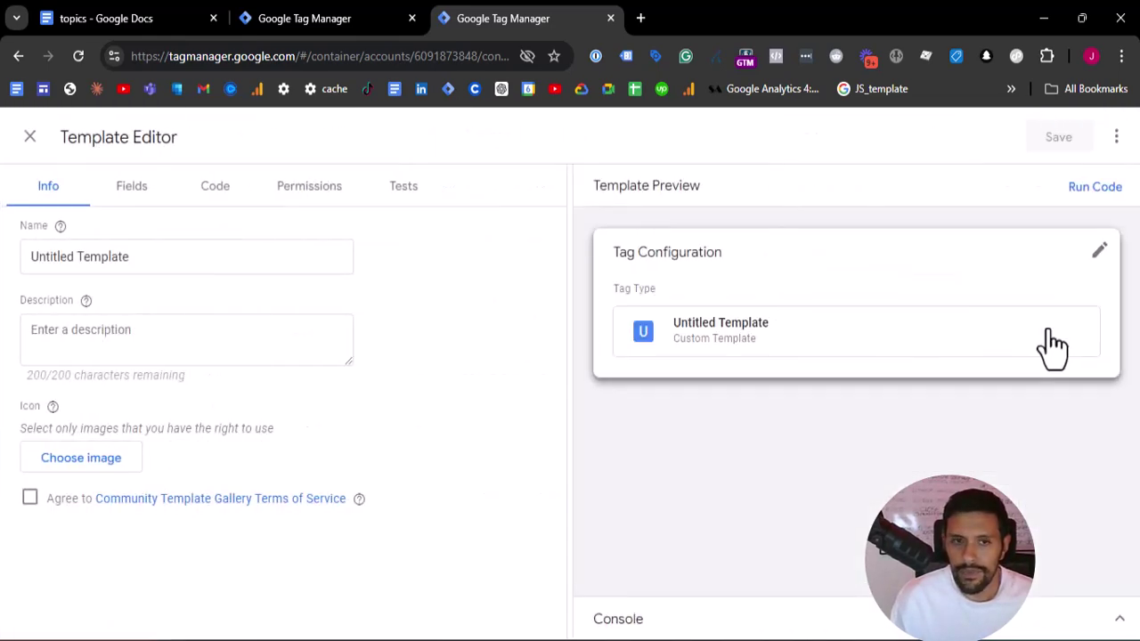
{"action": "left_click", "coordinate": [207, 189]}
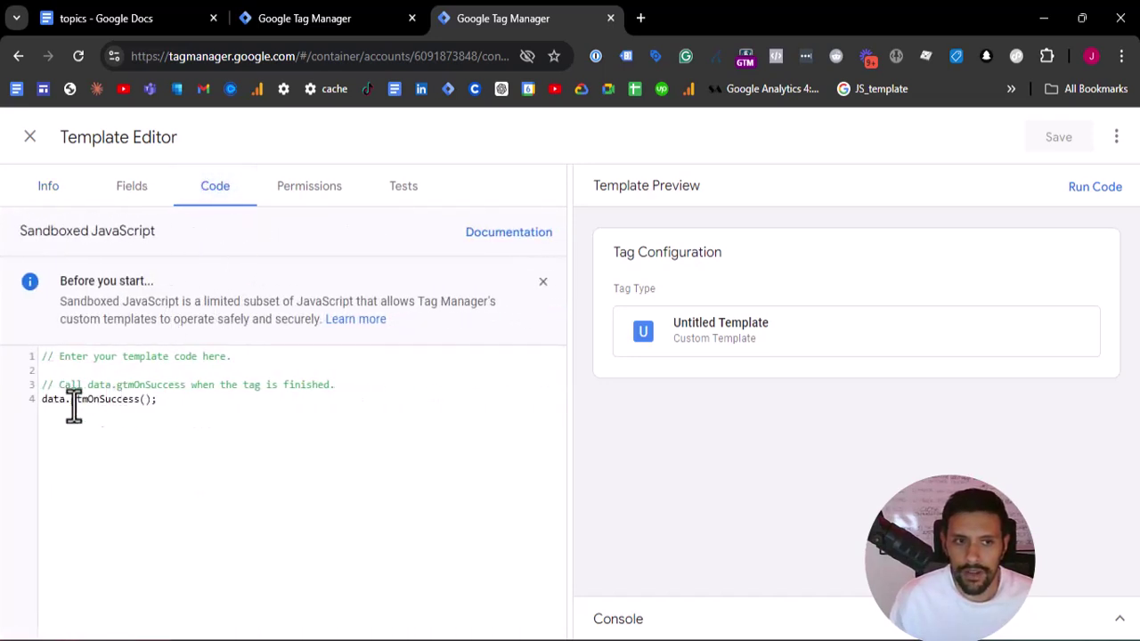
{"action": "left_click", "coordinate": [150, 407]}
{"action": "key", "text": "ctrl+a"}
{"action": "key", "text": "BackSpace"}
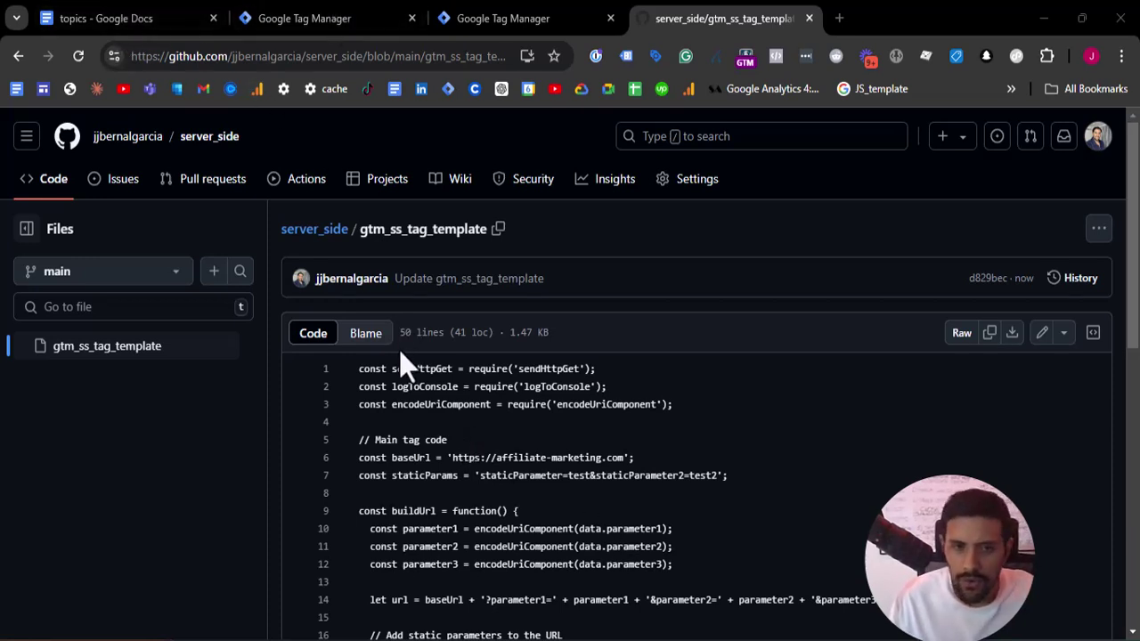
Examine the require statements and the baseUrl constant in the gtm_ss_tag_template file on GitHub.
{"action": "left_click_drag", "start_coordinate": [359, 369], "coordinate": [683, 426]}
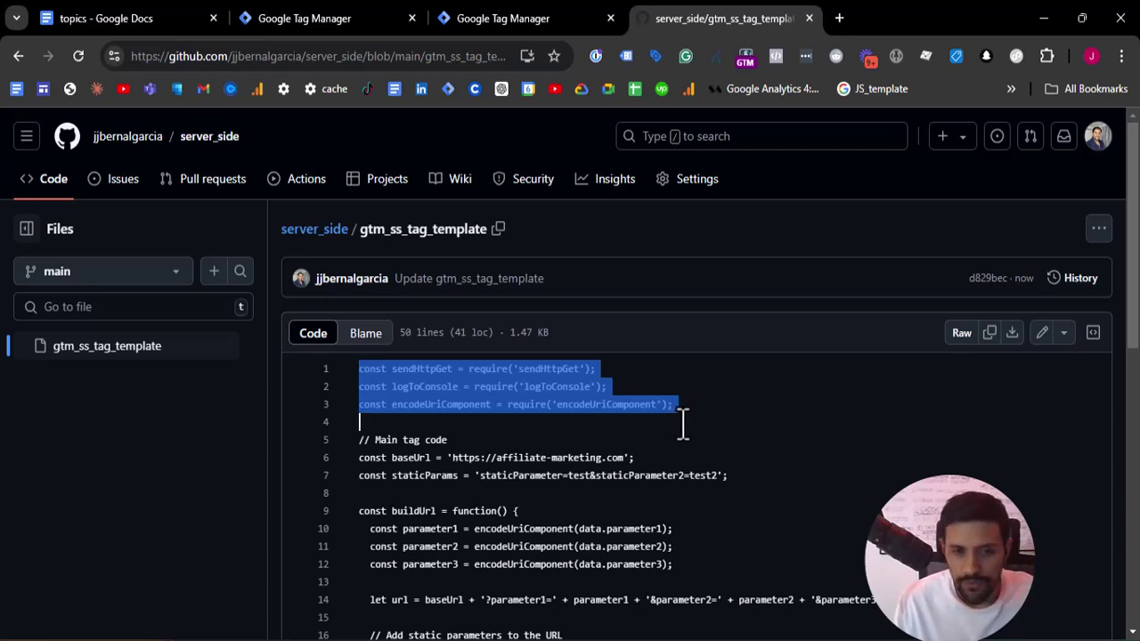
{"action": "left_click", "coordinate": [602, 404]}
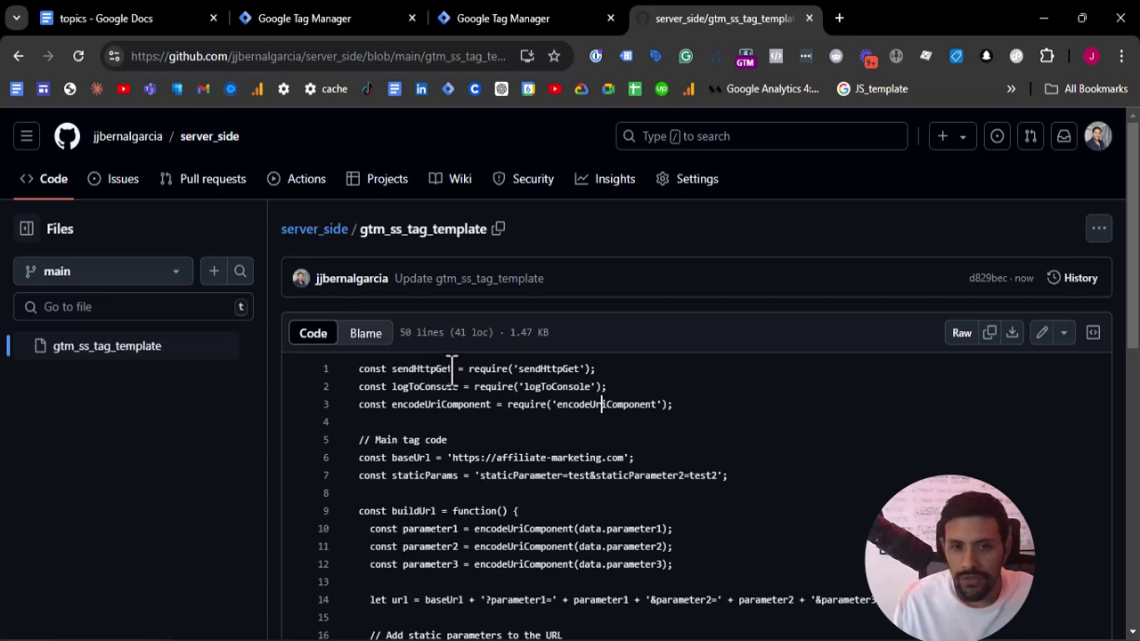
{"action": "left_click_drag", "start_coordinate": [452, 369], "coordinate": [611, 374]}
{"action": "scroll", "coordinate": [381, 413], "scroll_direction": "down", "scroll_amount": 1}
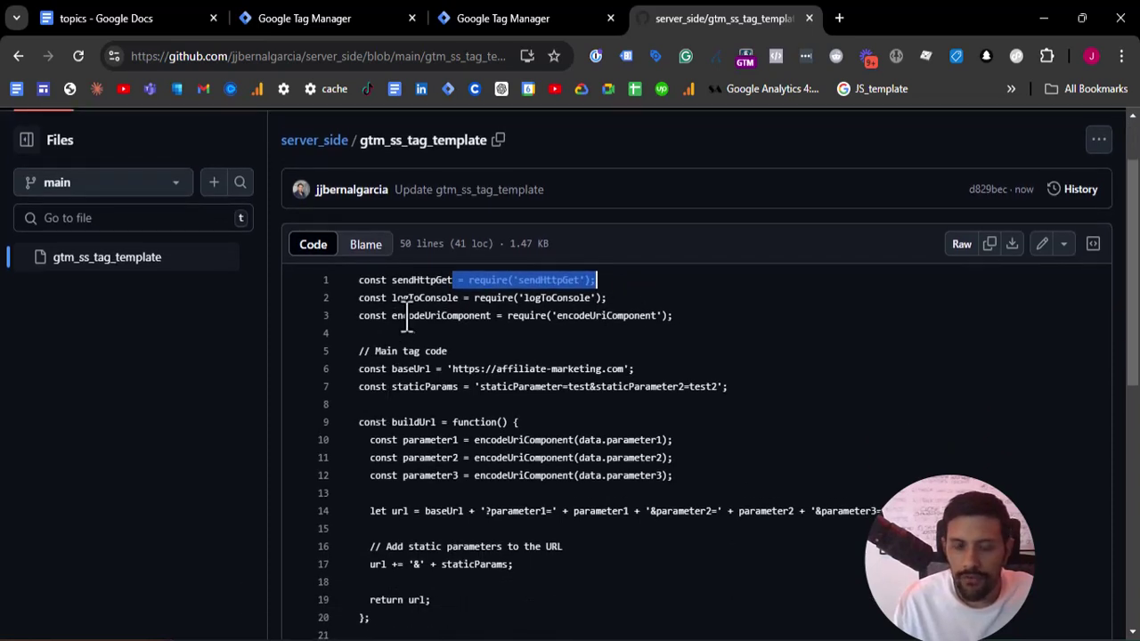
{"action": "left_click_drag", "start_coordinate": [431, 369], "coordinate": [663, 371]}
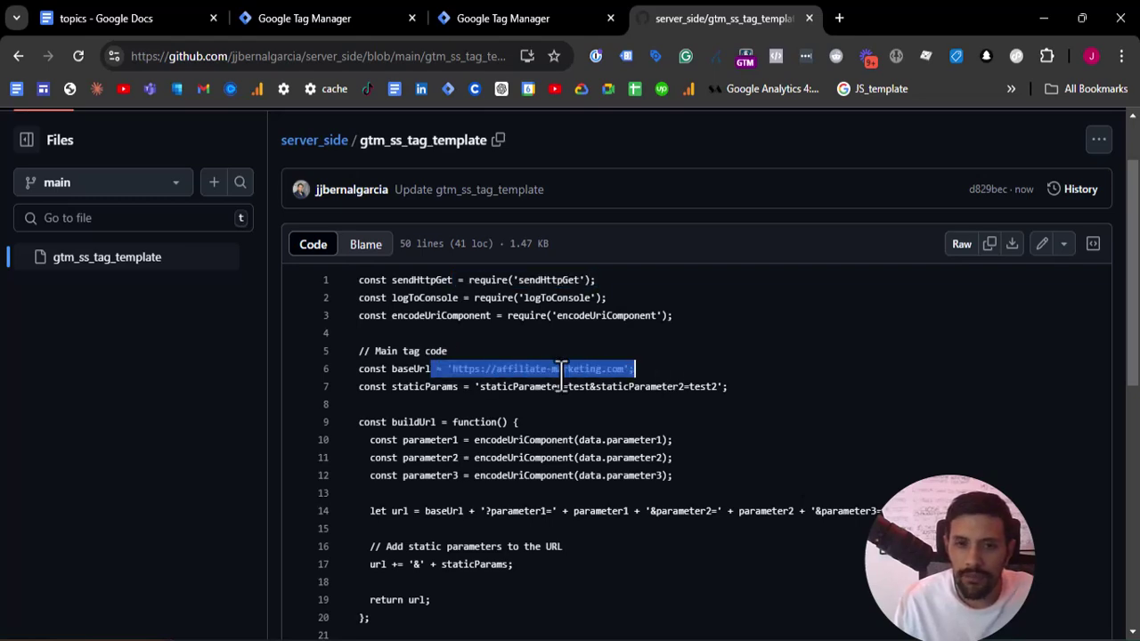
{"action": "scroll", "coordinate": [519, 399], "scroll_direction": "down", "scroll_amount": 1}
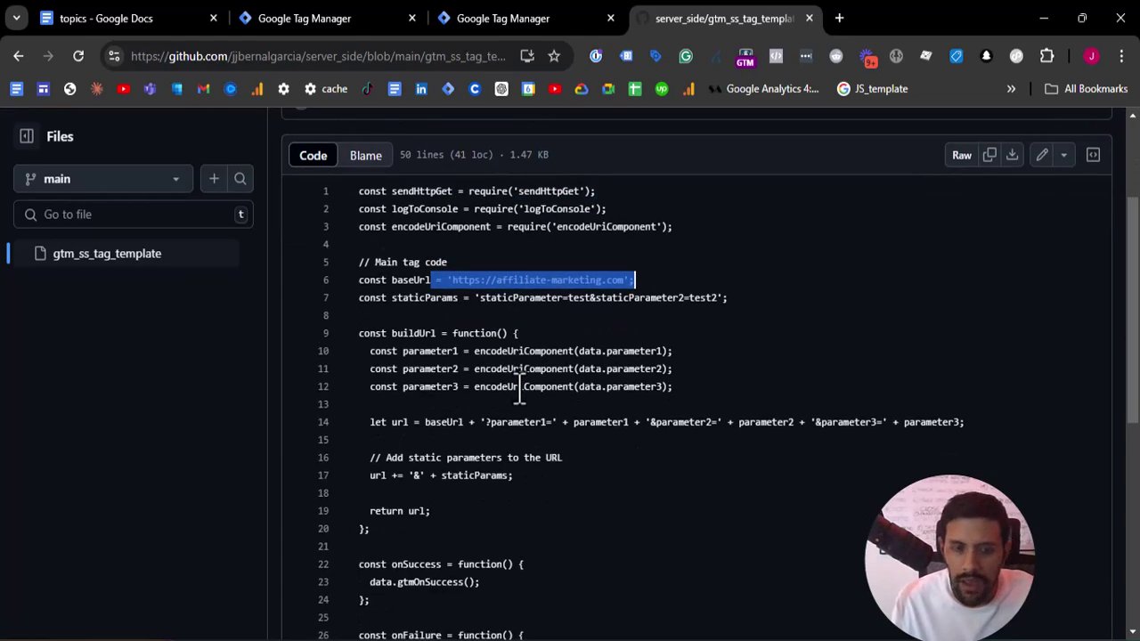
Examine the staticParams constant and how its static parameter name and value pairs are written.
{"action": "scroll", "coordinate": [499, 356], "scroll_direction": "up", "scroll_amount": 5}
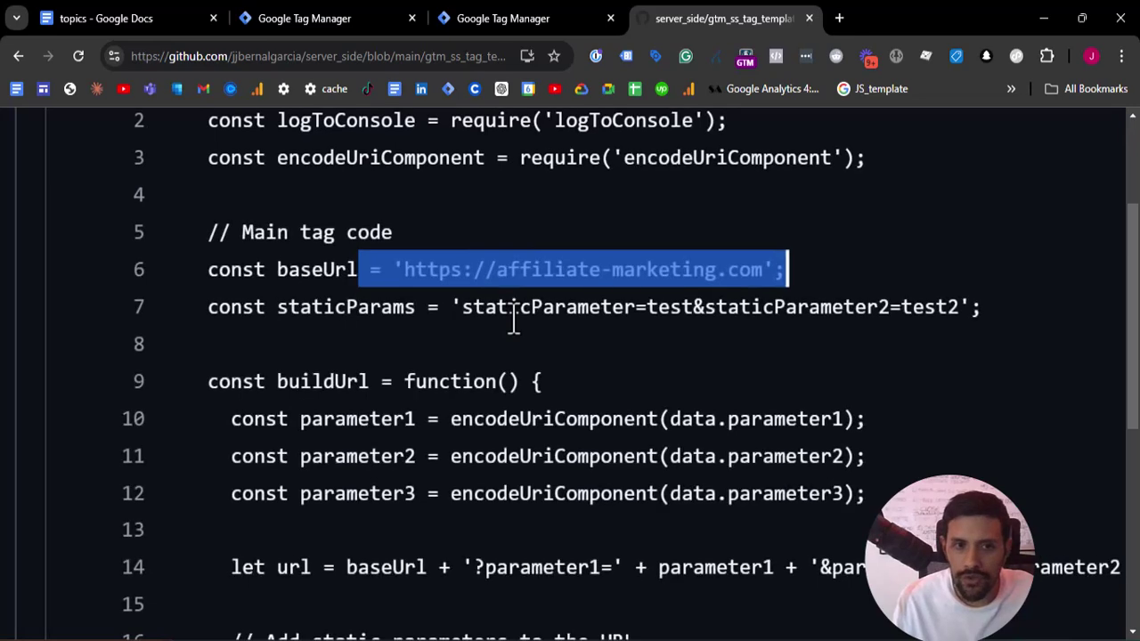
{"action": "scroll", "coordinate": [514, 321], "scroll_direction": "right", "scroll_amount": 2}
{"action": "left_click_drag", "start_coordinate": [123, 311], "coordinate": [865, 323]}
{"action": "left_click", "coordinate": [371, 312]}
{"action": "scroll", "coordinate": [502, 312], "scroll_direction": "down", "scroll_amount": 5}
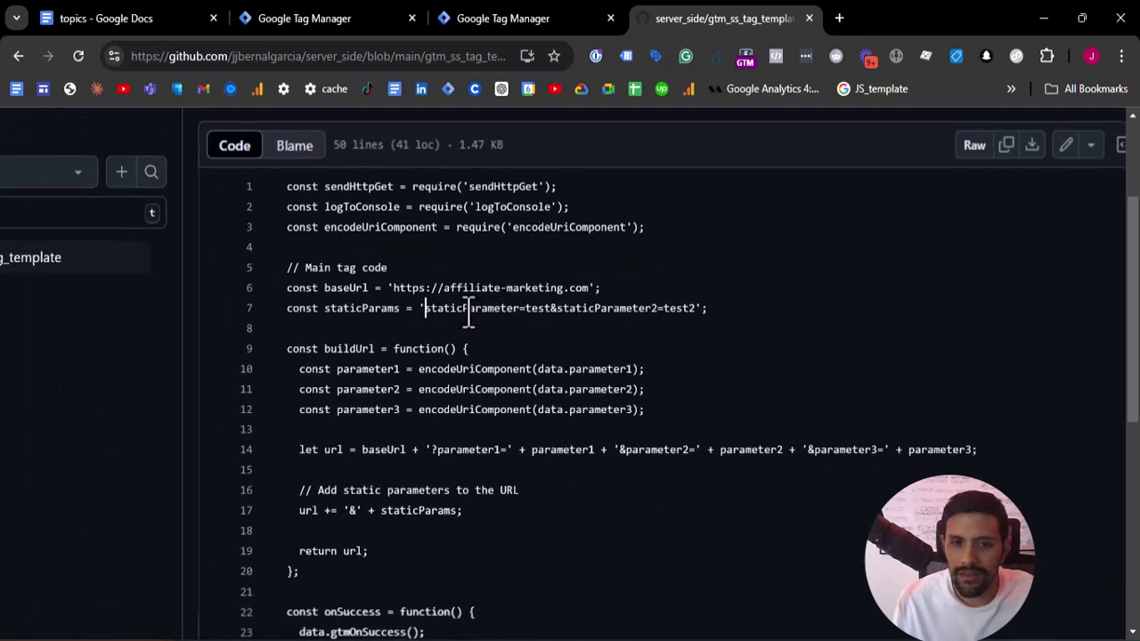
{"action": "scroll", "coordinate": [438, 313], "scroll_direction": "up", "scroll_amount": 6}
{"action": "scroll", "coordinate": [440, 311], "scroll_direction": "right", "scroll_amount": 1}
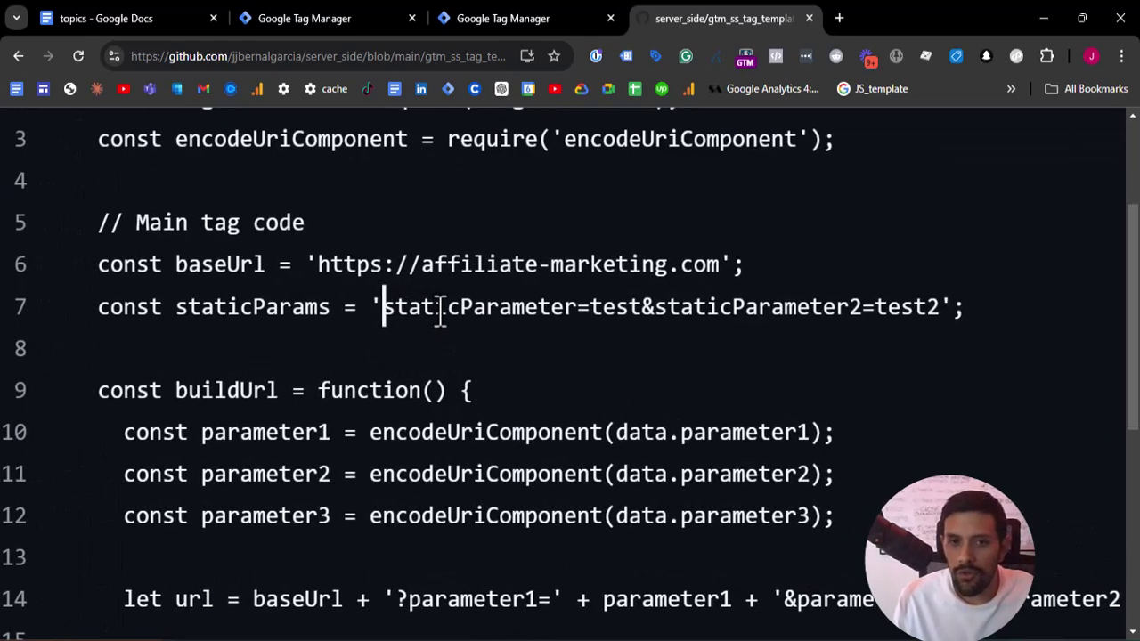
{"action": "left_click_drag", "start_coordinate": [407, 318], "coordinate": [641, 322]}
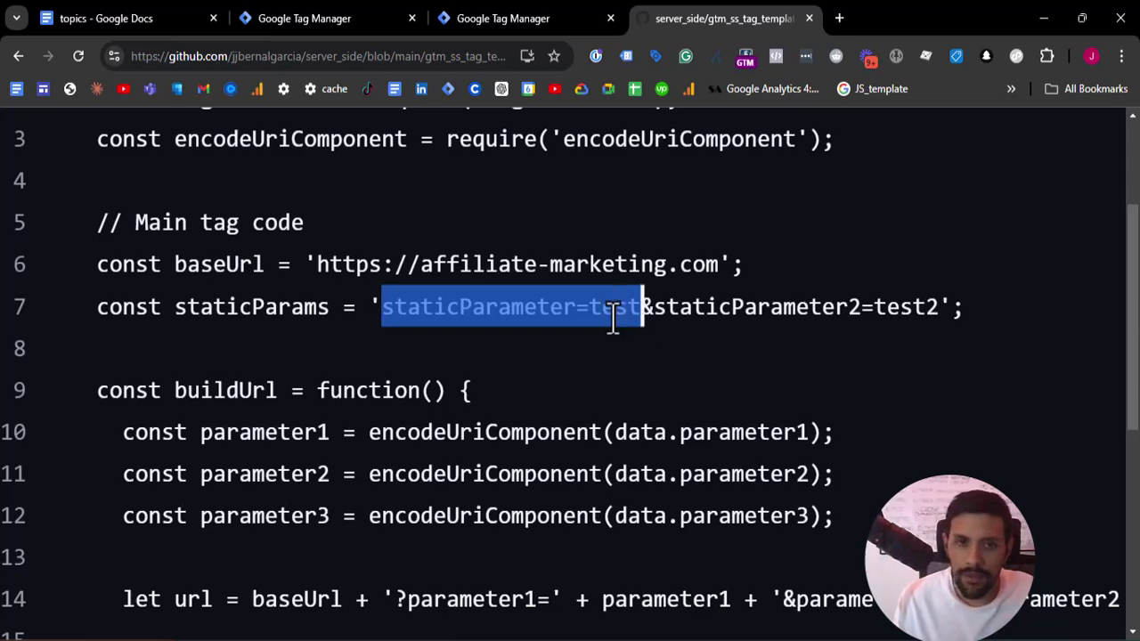
{"action": "scroll", "coordinate": [640, 316], "scroll_direction": "down", "scroll_amount": 4}
{"action": "scroll", "coordinate": [545, 370], "scroll_direction": "up", "scroll_amount": 2}
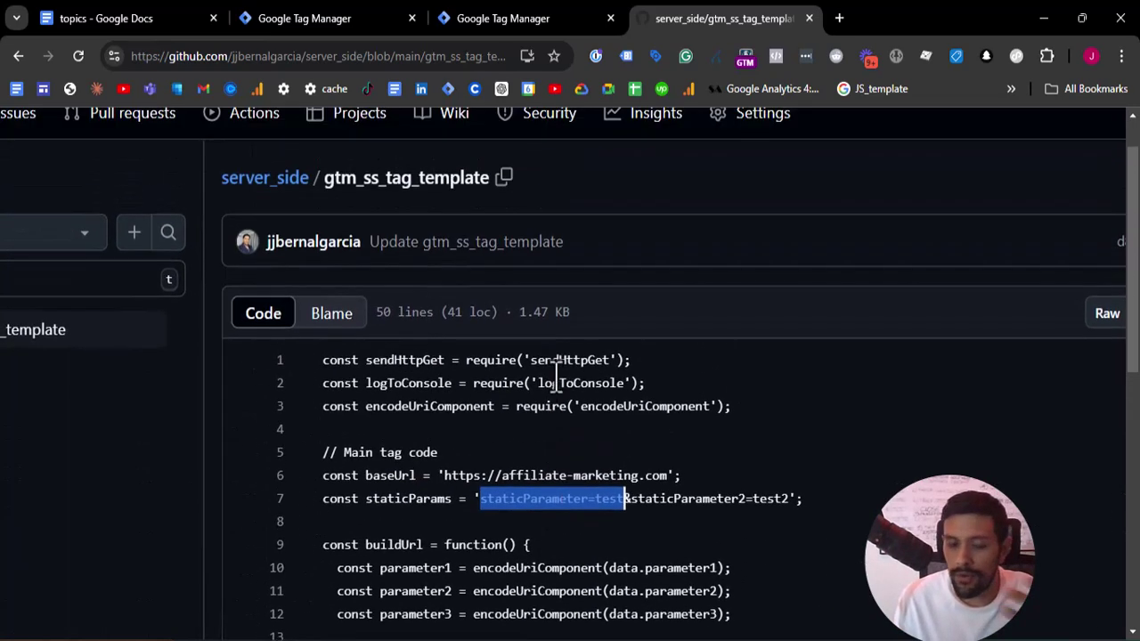
{"action": "scroll", "coordinate": [556, 377], "scroll_direction": "down", "scroll_amount": 1}
{"action": "scroll", "coordinate": [558, 382], "scroll_direction": "down", "scroll_amount": 2}
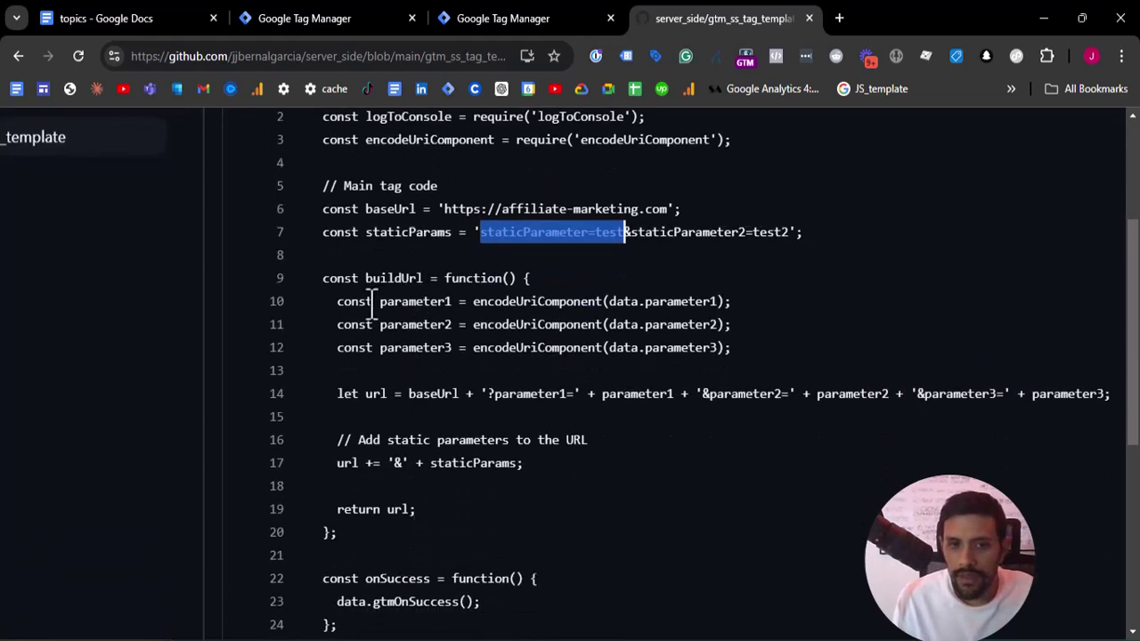
Examine the three encoded dynamic parameters in the buildUrl function alongside the base URL and static parameters.
{"action": "scroll", "coordinate": [376, 306], "scroll_direction": "up", "scroll_amount": 3}
{"action": "left_click_drag", "start_coordinate": [337, 304], "coordinate": [945, 379]}
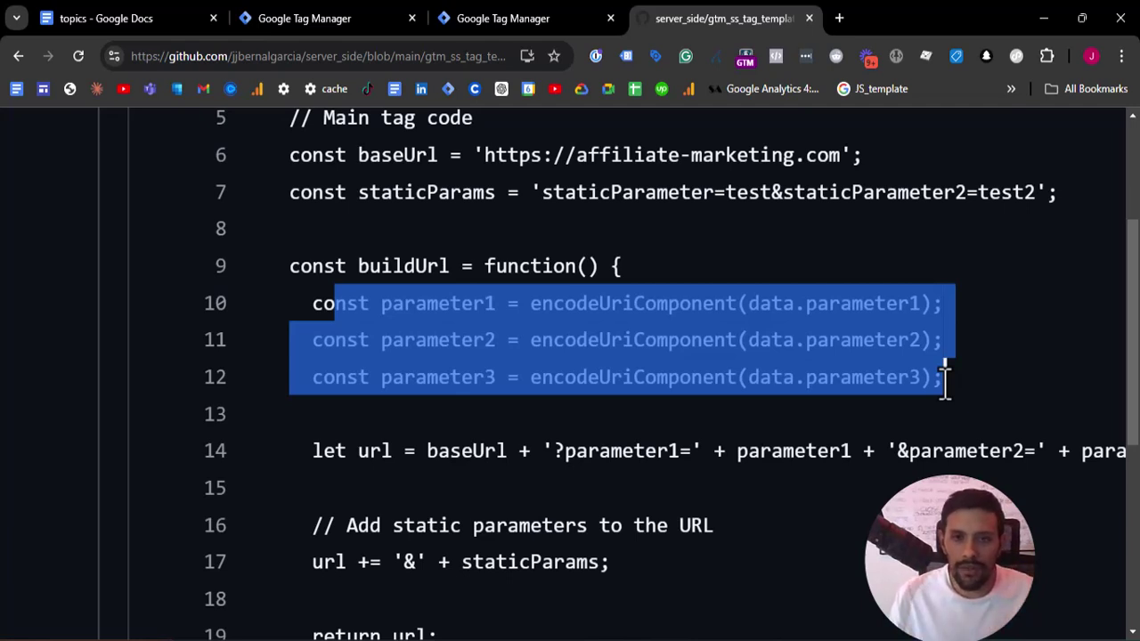
{"action": "left_click_drag", "start_coordinate": [950, 389], "coordinate": [281, 311]}
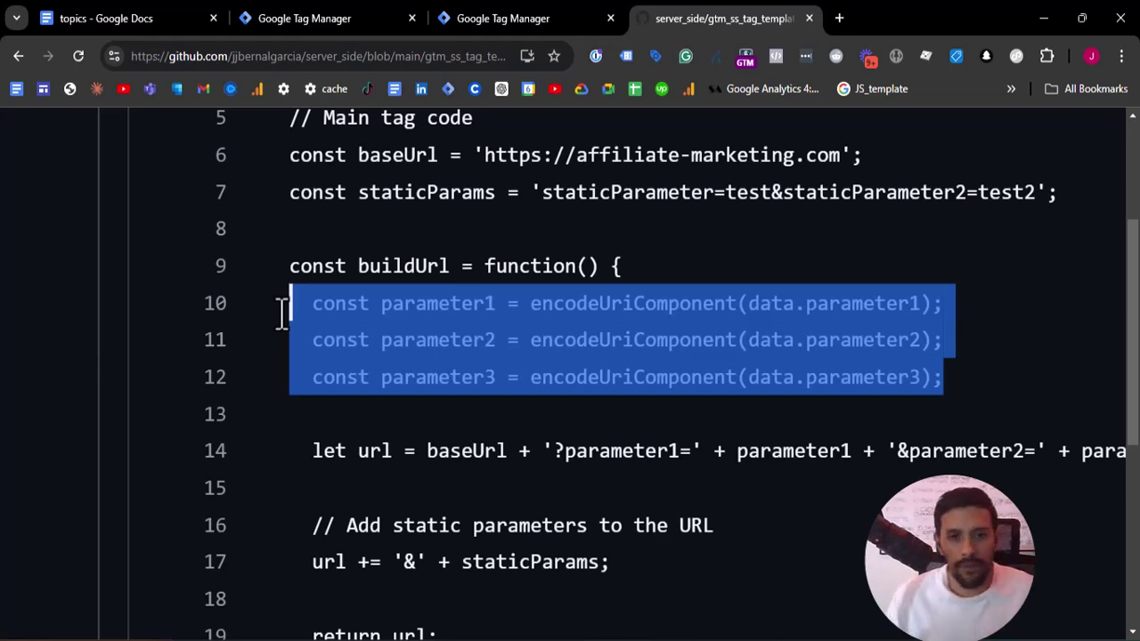
{"action": "key", "text": "ctrl+minus"}
{"action": "key", "text": "ctrl+minus"}
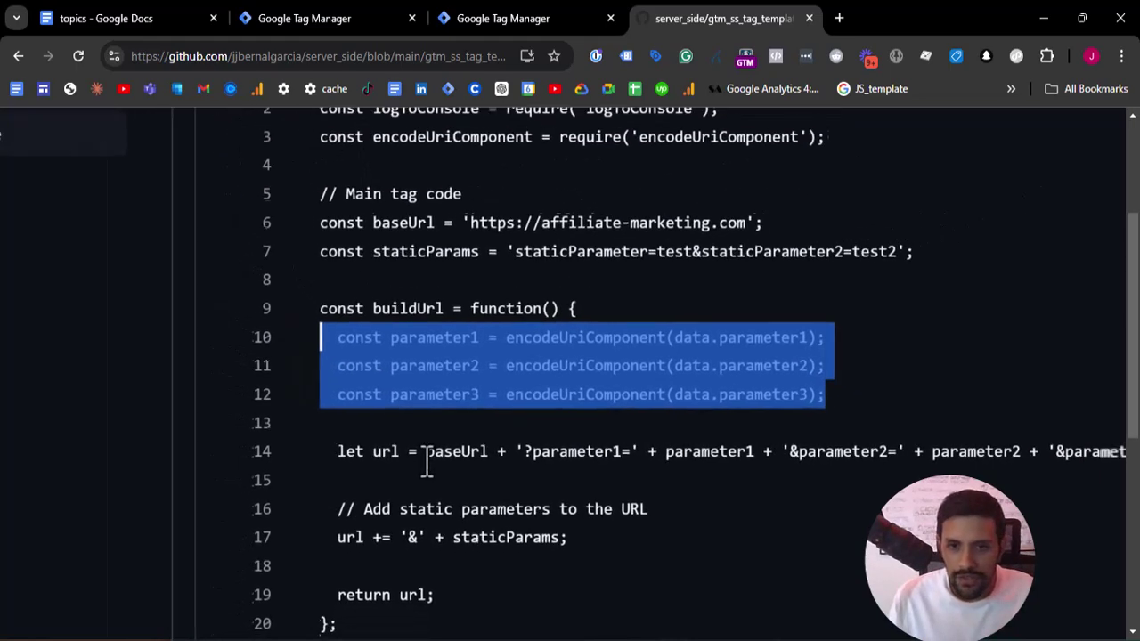
{"action": "key", "text": "ctrl+minus"}
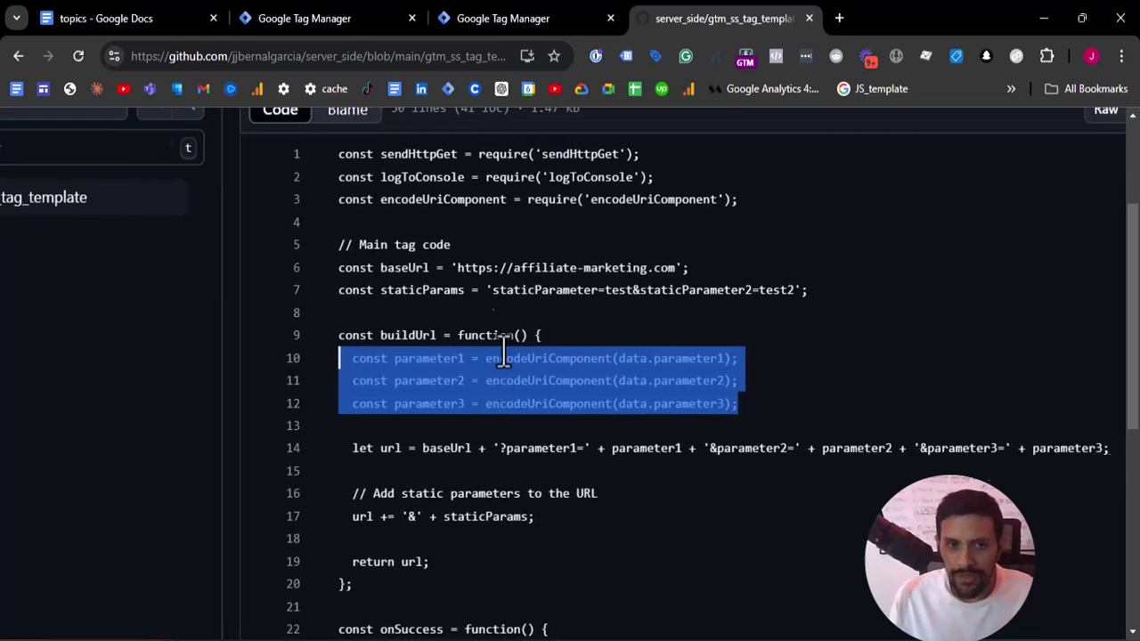
{"action": "left_click_drag", "start_coordinate": [258, 267], "coordinate": [590, 265]}
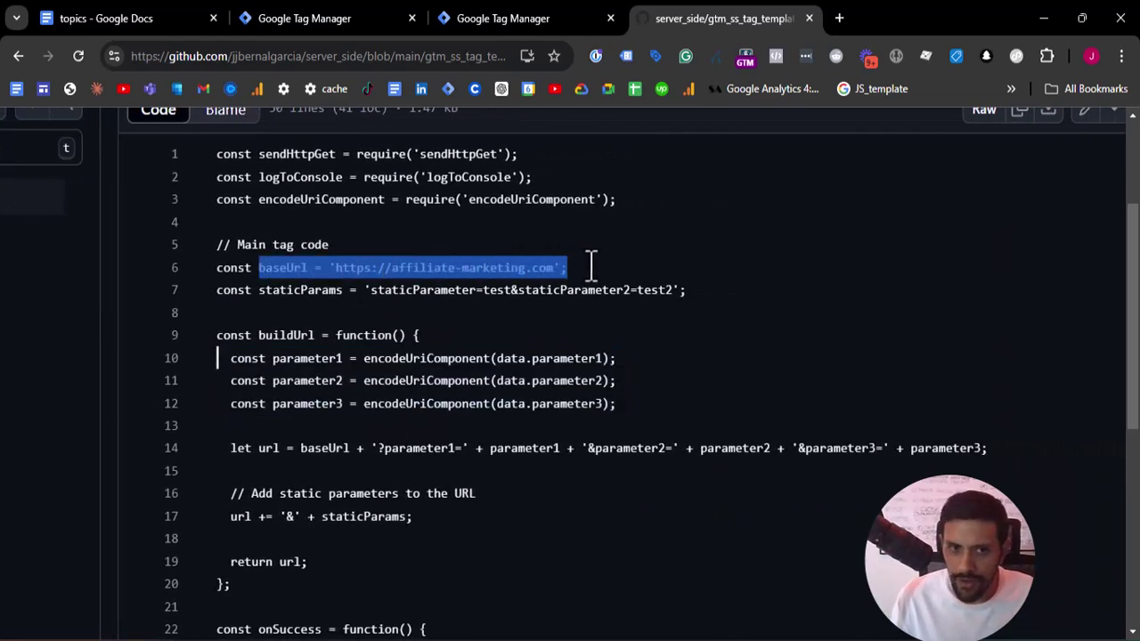
{"action": "left_click_drag", "start_coordinate": [256, 290], "coordinate": [692, 290]}
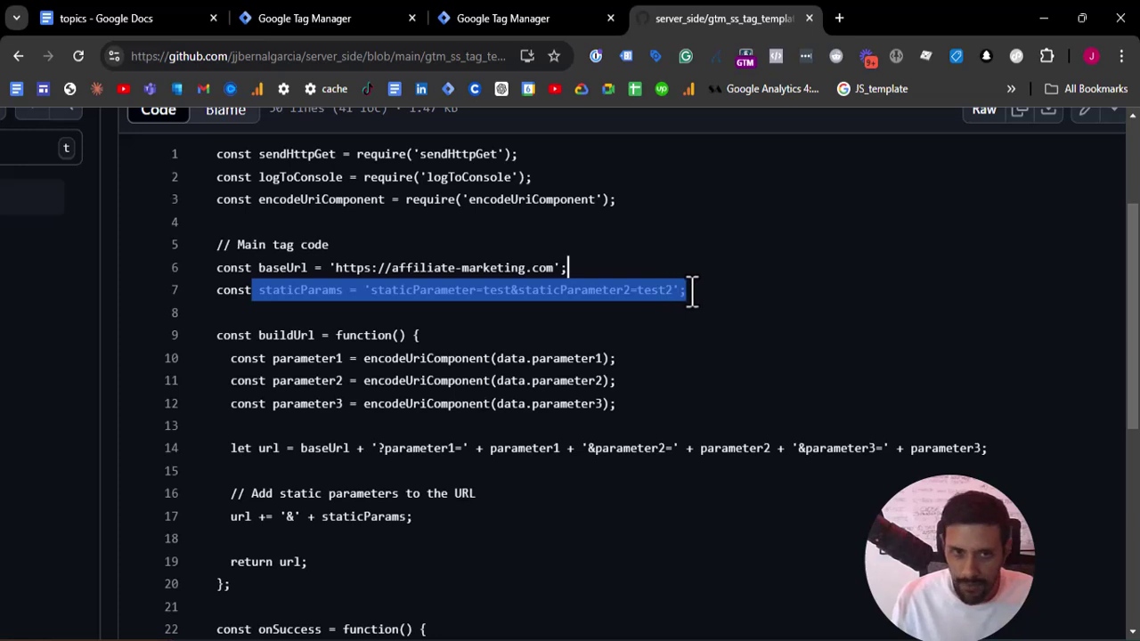
{"action": "left_click_drag", "start_coordinate": [214, 335], "coordinate": [677, 409]}
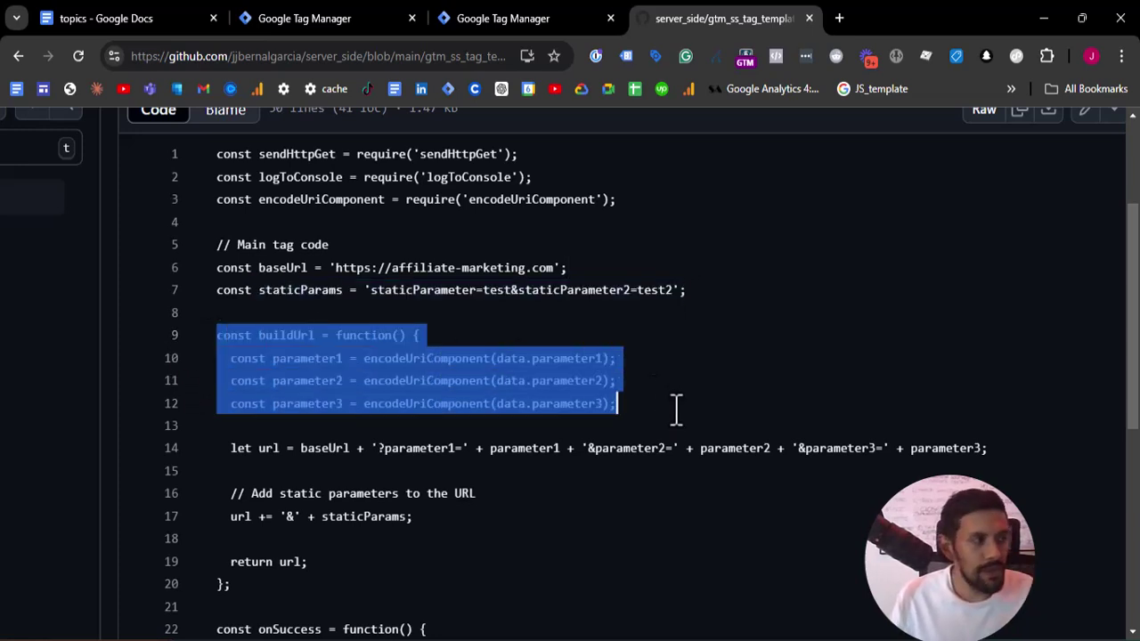
Read the rest of the template code, from the URL assembly through the success and failure callbacks to the HTTP GET request handling.
{"action": "scroll", "coordinate": [579, 432], "scroll_direction": "down", "scroll_amount": 1}
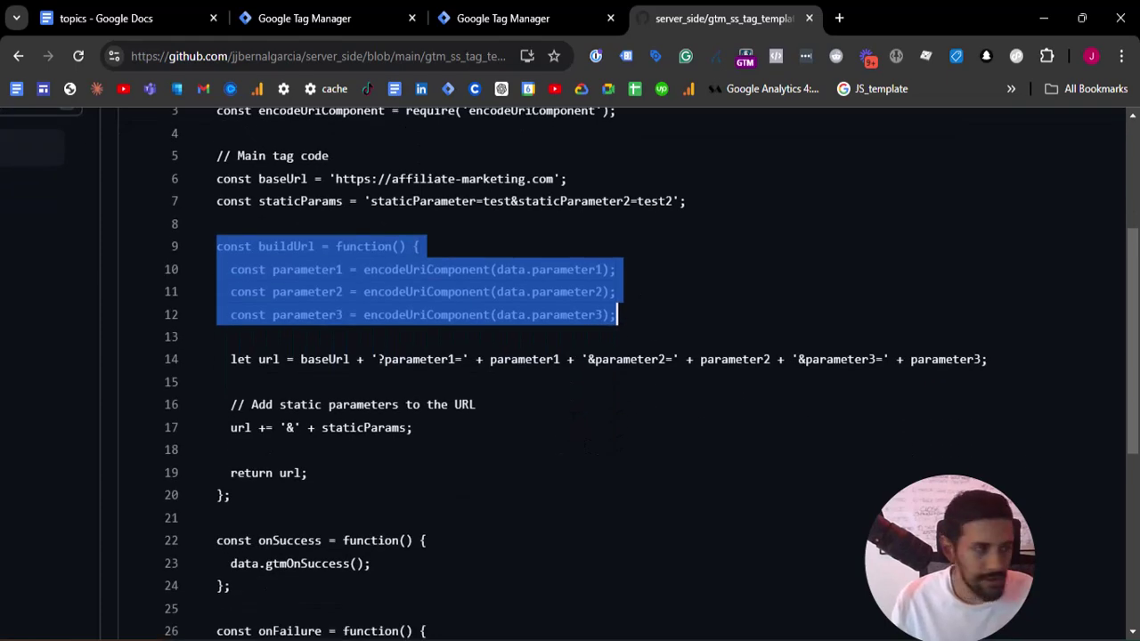
{"action": "scroll", "coordinate": [498, 267], "scroll_direction": "down", "scroll_amount": 1}
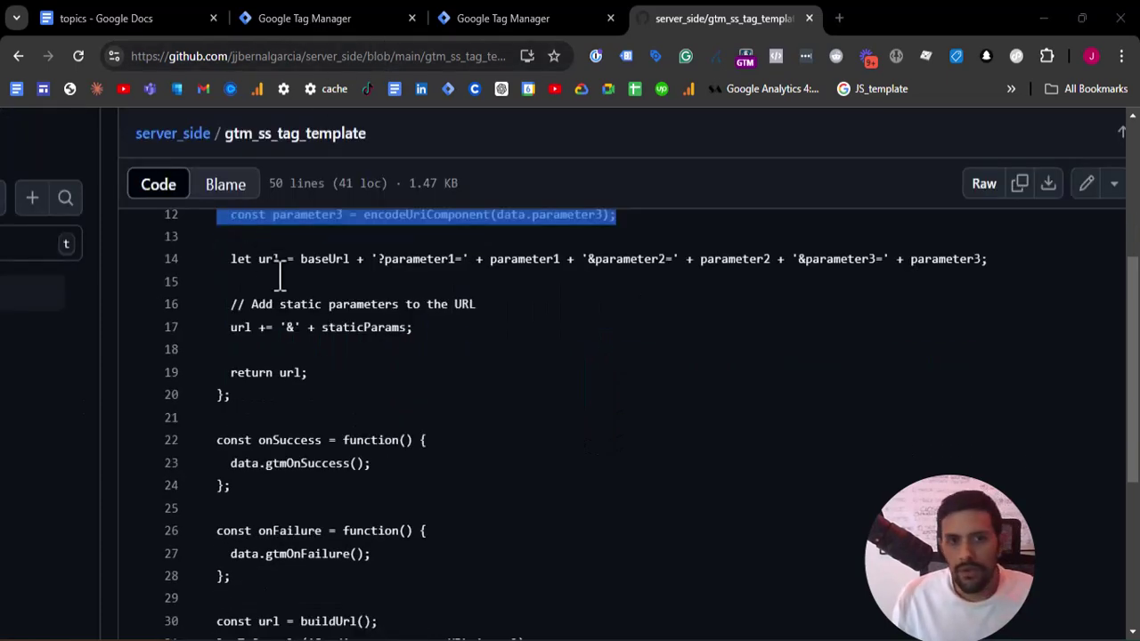
{"action": "scroll", "coordinate": [287, 293], "scroll_direction": "up", "scroll_amount": 1}
{"action": "left_click", "coordinate": [294, 307]}
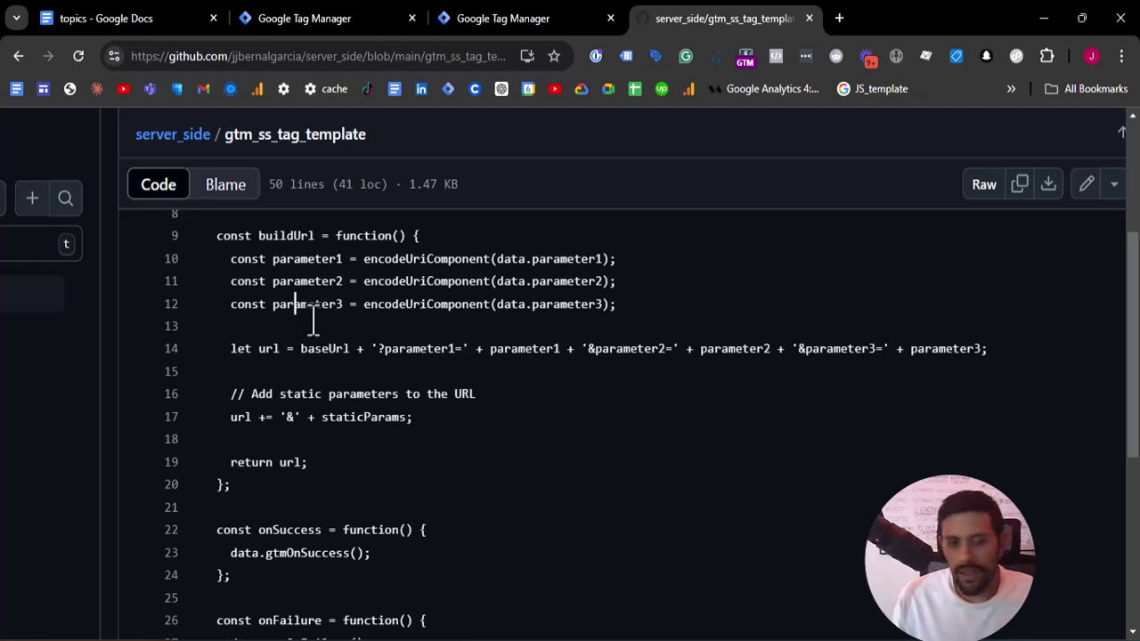
{"action": "scroll", "coordinate": [314, 326], "scroll_direction": "down", "scroll_amount": 2}
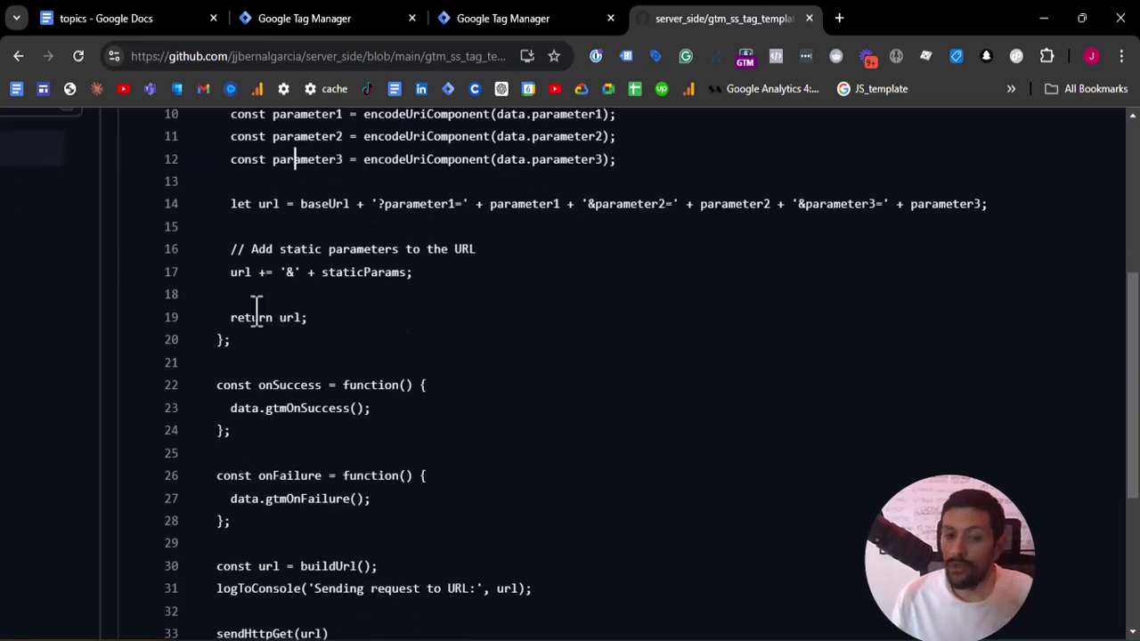
{"action": "scroll", "coordinate": [267, 318], "scroll_direction": "down", "scroll_amount": 2}
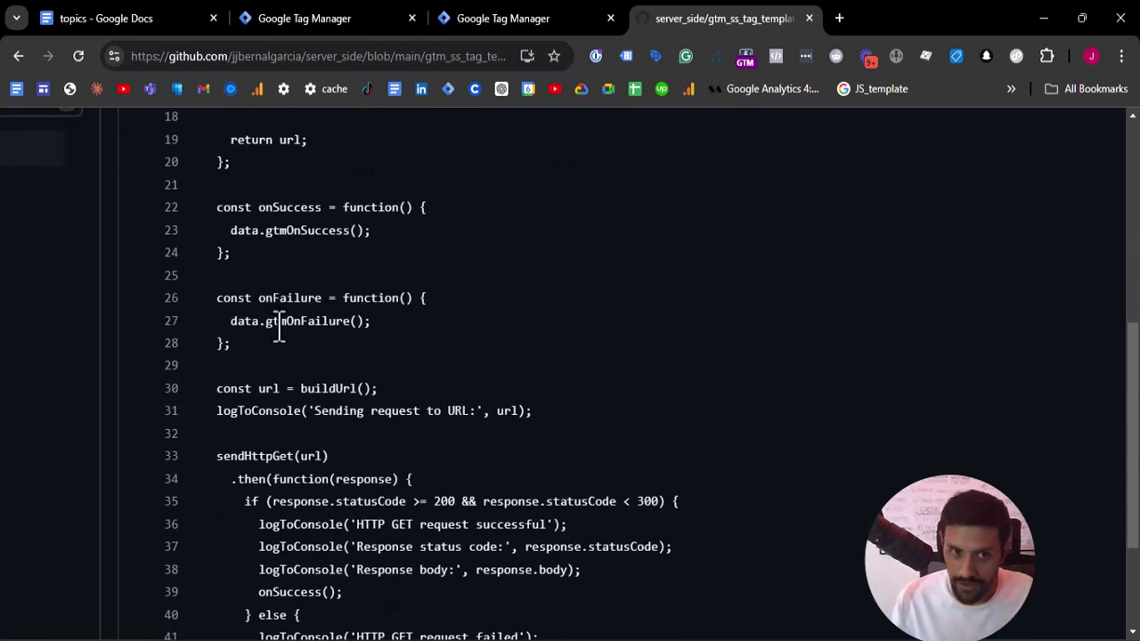
{"action": "scroll", "coordinate": [279, 328], "scroll_direction": "down", "scroll_amount": 1}
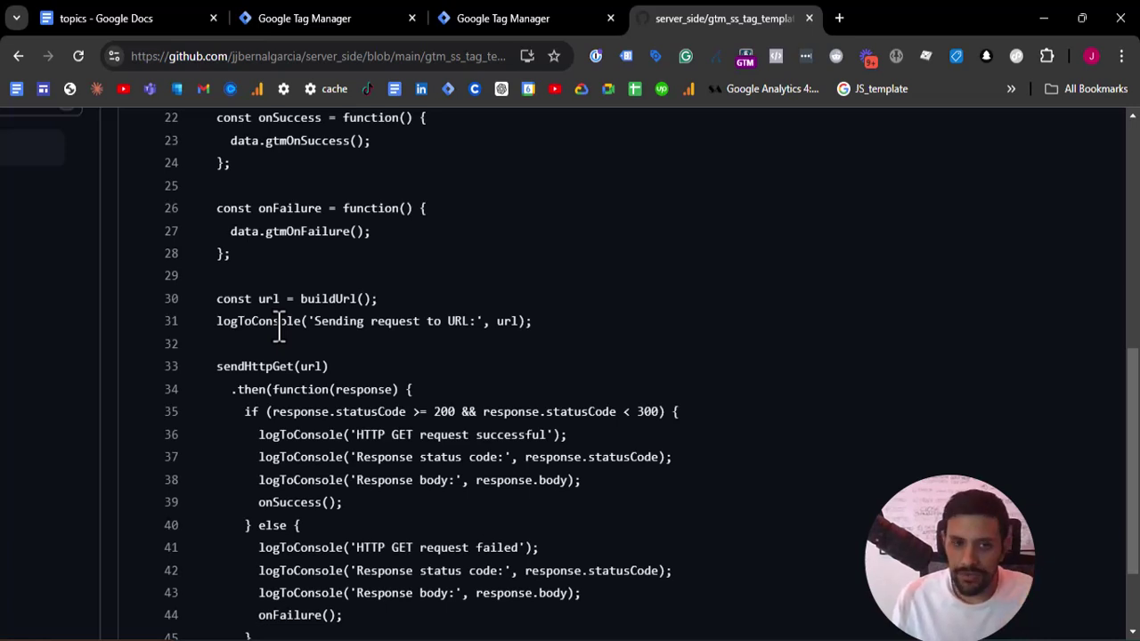
{"action": "scroll", "coordinate": [279, 328], "scroll_direction": "down", "scroll_amount": 2}
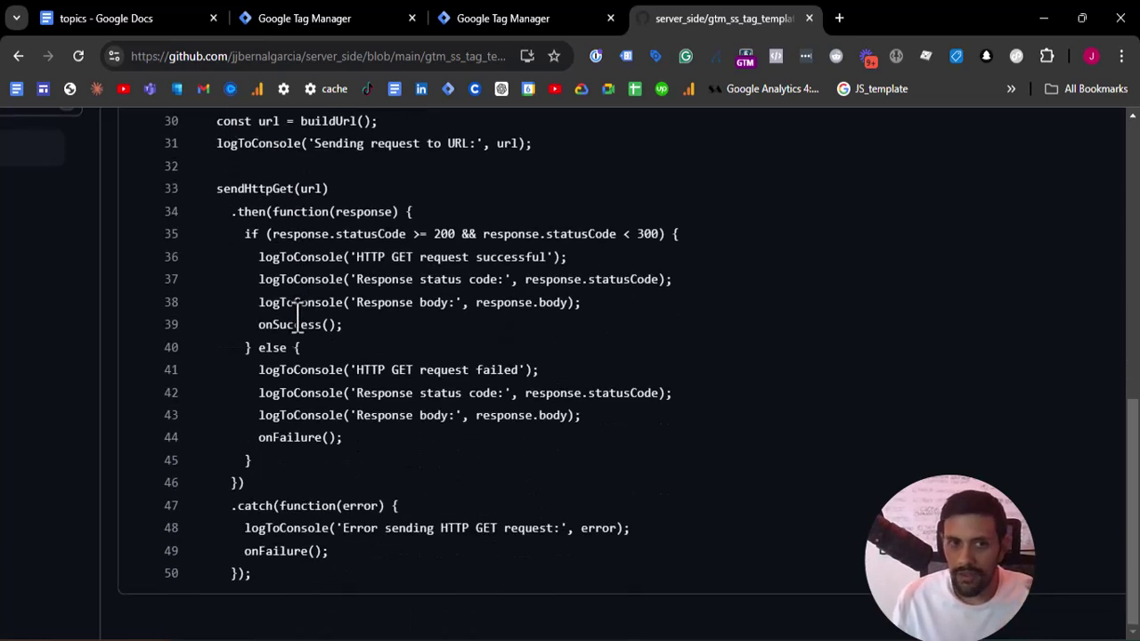
Examine the sendHttpGet response handling, including the status code check and the success and failure branches.
{"action": "left_click_drag", "start_coordinate": [381, 190], "coordinate": [692, 486]}
{"action": "scroll", "coordinate": [592, 361], "scroll_direction": "up", "scroll_amount": 1}
{"action": "left_click", "coordinate": [587, 368]}
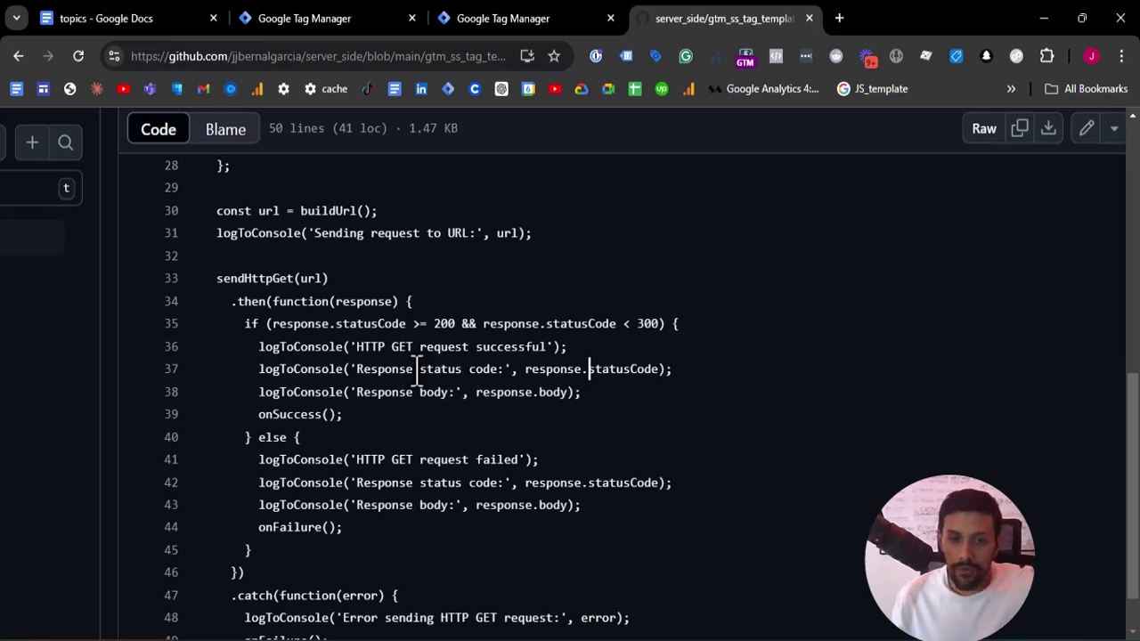
{"action": "scroll", "coordinate": [293, 398], "scroll_direction": "down", "scroll_amount": 1}
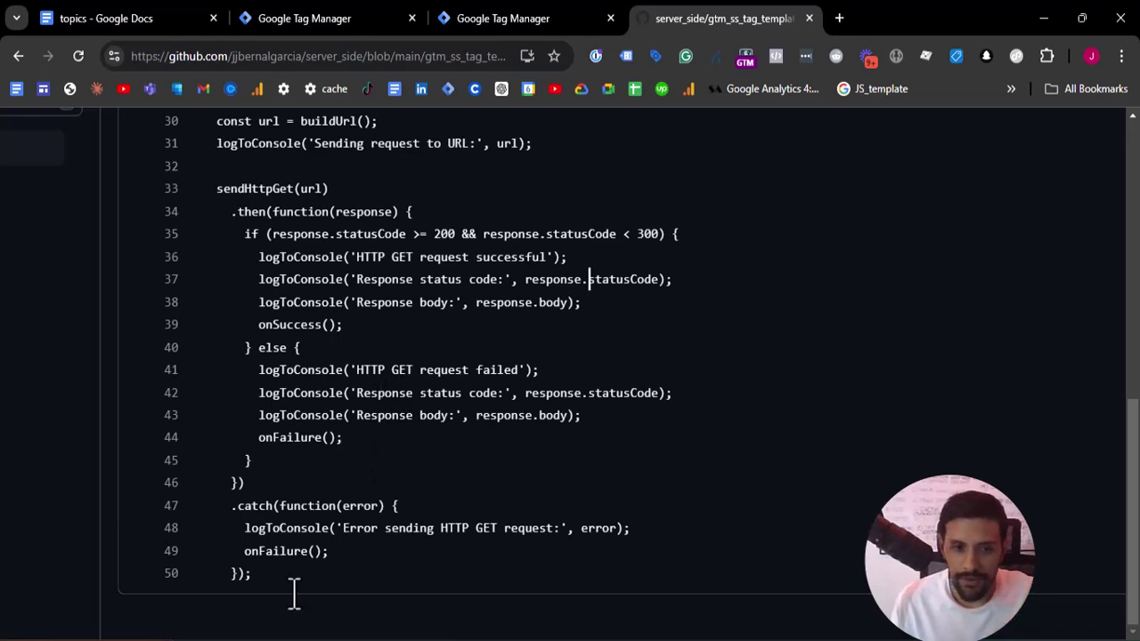
Copy the entire gtm_ss_tag_template code from GitHub and paste it into the Tag Manager template's Sandboxed JavaScript editor.
{"action": "left_click_drag", "start_coordinate": [285, 586], "coordinate": [241, 440]}
{"action": "right_click", "coordinate": [259, 443]}
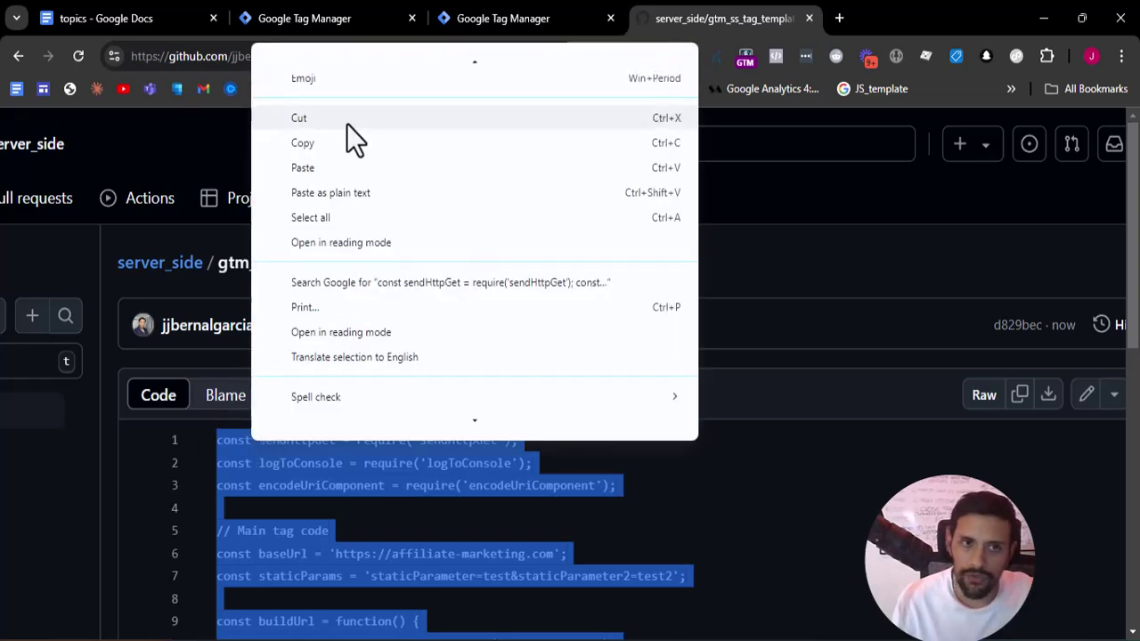
{"action": "left_click", "coordinate": [347, 141]}
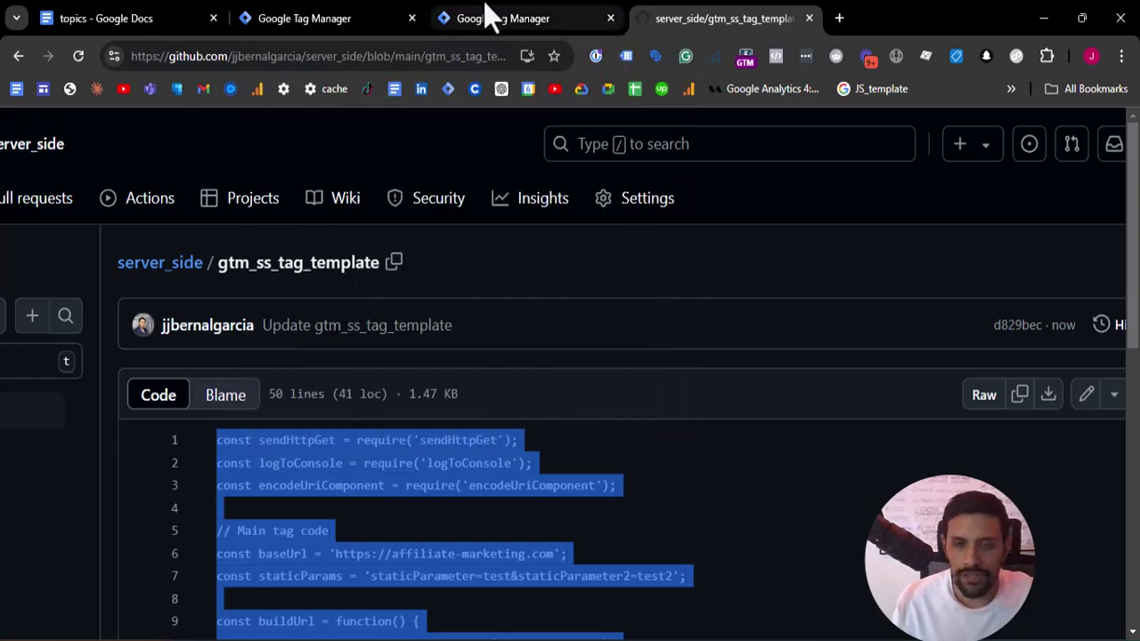
{"action": "left_click", "coordinate": [1020, 401]}
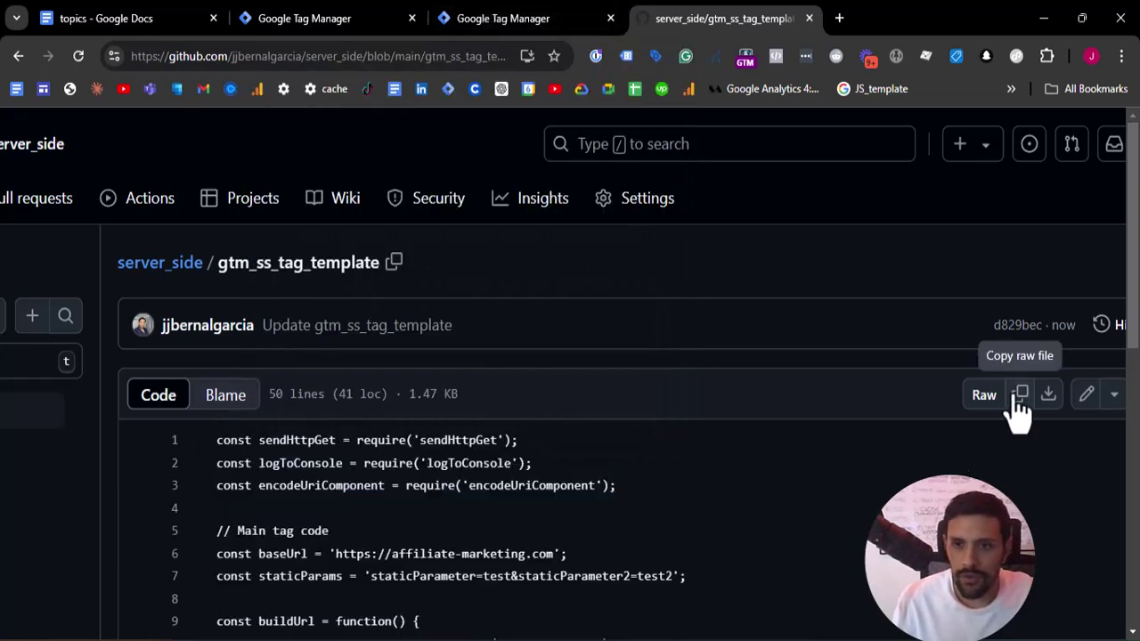
{"action": "left_click", "coordinate": [534, 14]}
{"action": "right_click", "coordinate": [96, 358]}
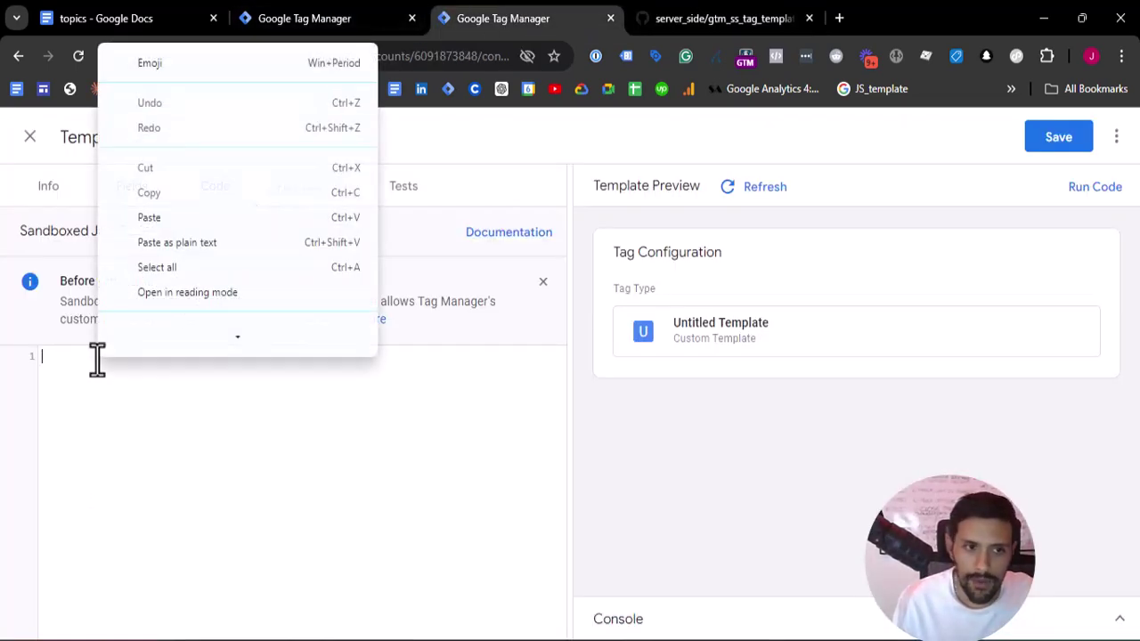
{"action": "left_click", "coordinate": [196, 241]}
{"action": "scroll", "coordinate": [248, 459], "scroll_direction": "up", "scroll_amount": 5}
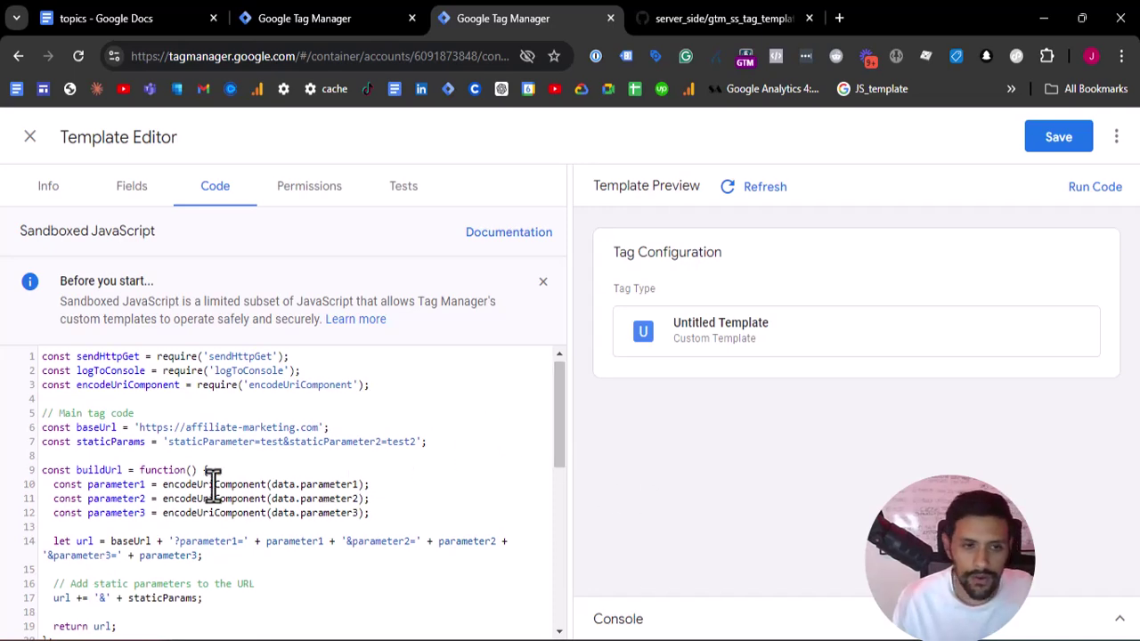
{"action": "scroll", "coordinate": [214, 484], "scroll_direction": "up", "scroll_amount": 5}
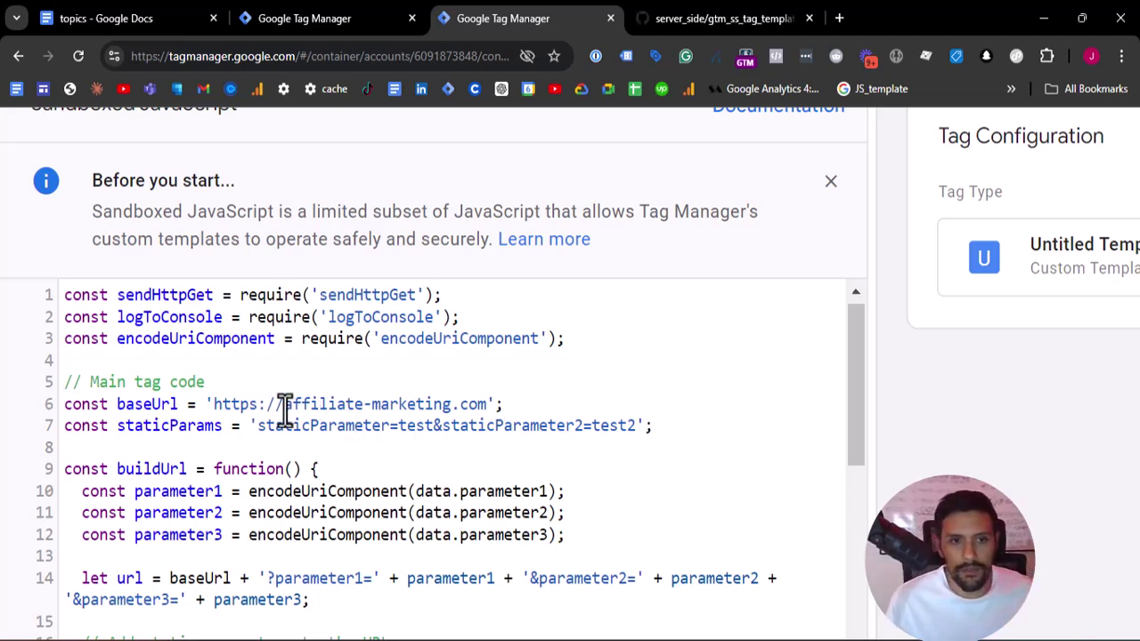
{"action": "left_click_drag", "start_coordinate": [282, 404], "coordinate": [482, 405]}
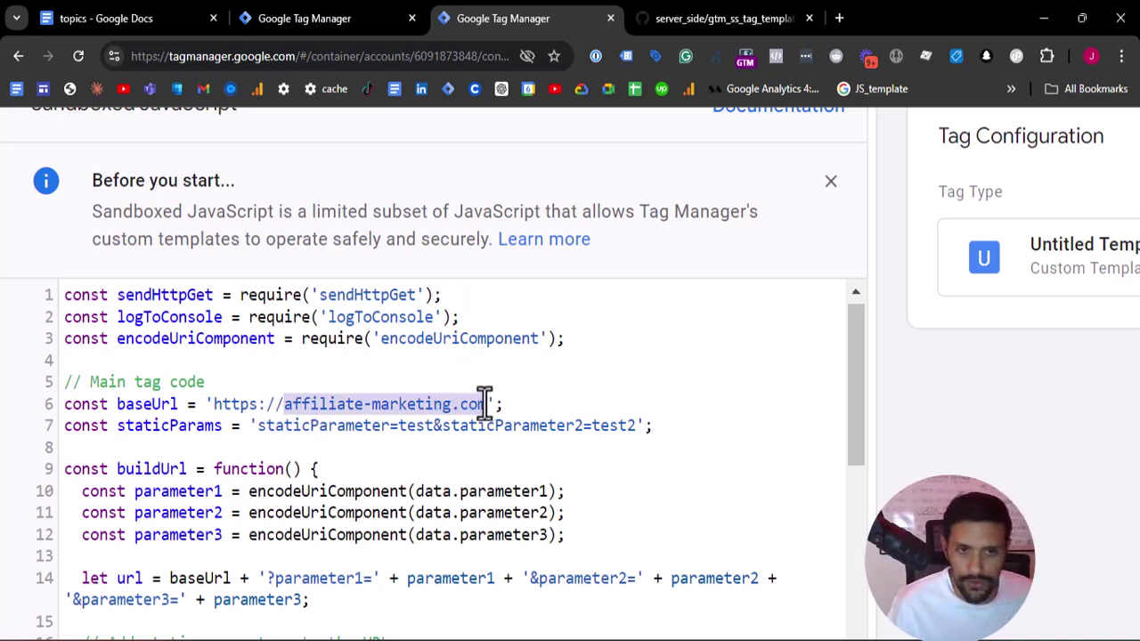
{"action": "key", "text": "super+v"}
{"action": "scroll", "coordinate": [594, 235], "scroll_direction": "down", "scroll_amount": 3}
{"action": "scroll", "coordinate": [594, 235], "scroll_direction": "down", "scroll_amount": 10}
{"action": "scroll", "coordinate": [595, 235], "scroll_direction": "down", "scroll_amount": 10}
{"action": "scroll", "coordinate": [599, 217], "scroll_direction": "up", "scroll_amount": 20}
{"action": "scroll", "coordinate": [599, 217], "scroll_direction": "down", "scroll_amount": 1}
{"action": "scroll", "coordinate": [598, 218], "scroll_direction": "down", "scroll_amount": 1}
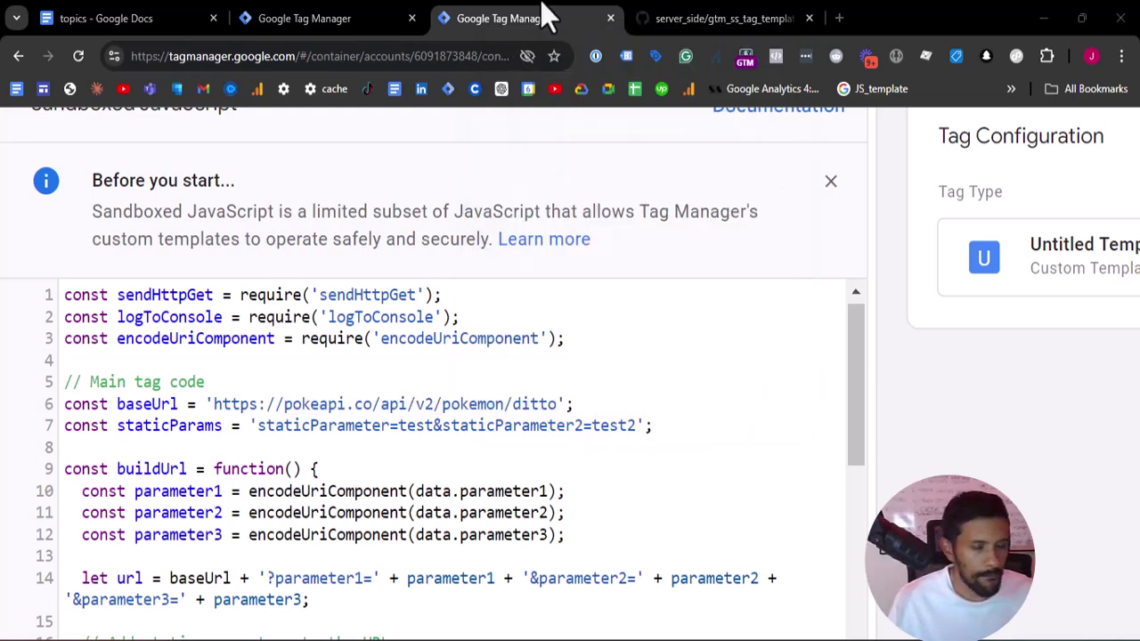
{"action": "left_click_drag", "start_coordinate": [565, 404], "coordinate": [185, 404]}
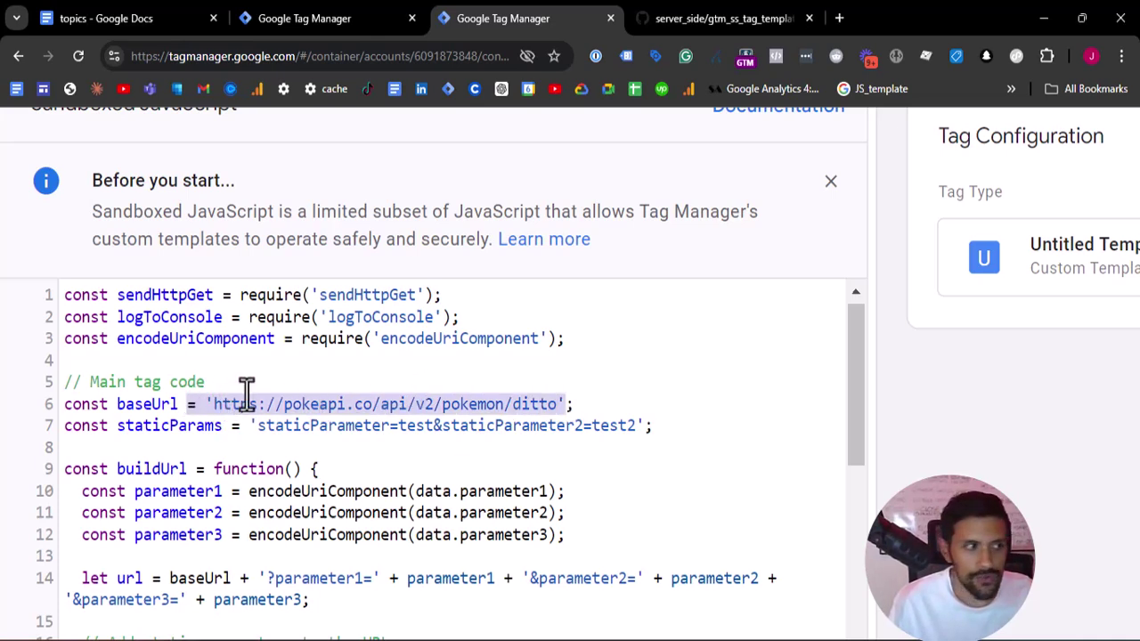
Set the first static parameter's value to ashKetchup and the second one's value to profesorOak.
{"action": "left_click", "coordinate": [293, 426]}
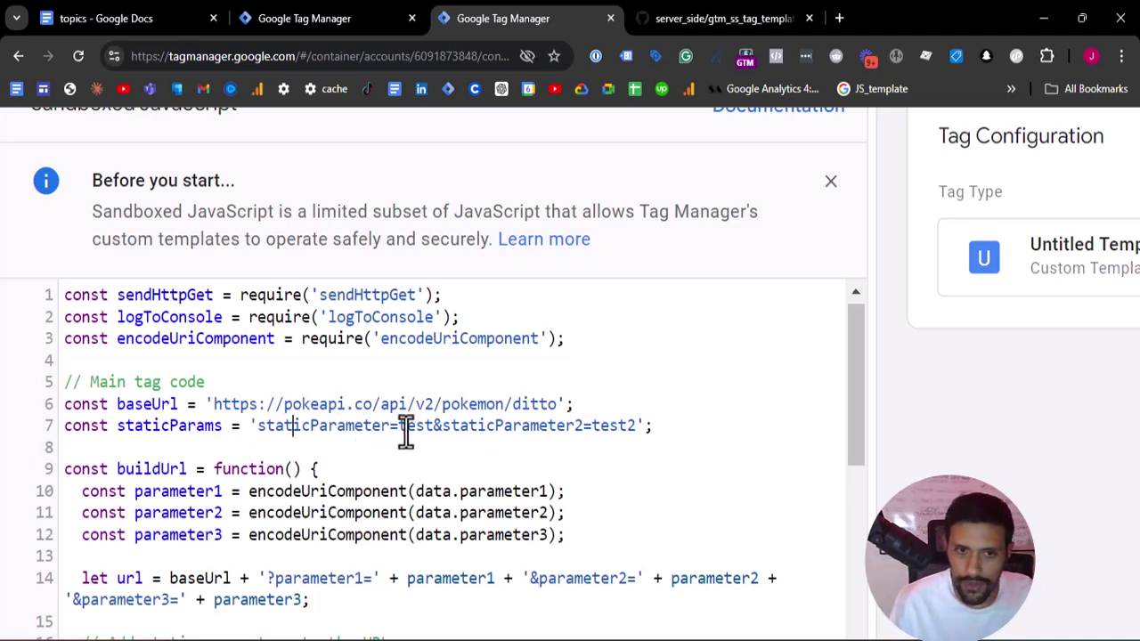
{"action": "left_click_drag", "start_coordinate": [397, 426], "coordinate": [429, 426]}
{"action": "type", "text": "ashketchup"}
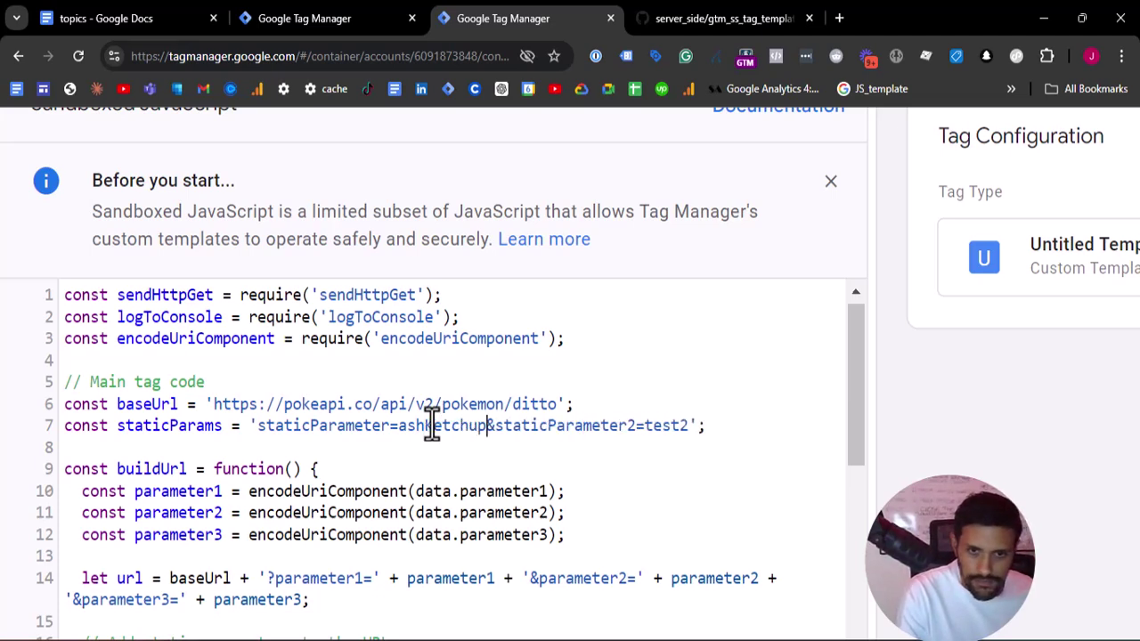
{"action": "mouse_move", "coordinate": [637, 426]}
{"action": "left_mouse_down"}
{"action": "mouse_move", "coordinate": [675, 427]}
{"action": "mouse_move", "coordinate": [648, 429]}
{"action": "left_mouse_up"}
{"action": "type", "text": "prog"}
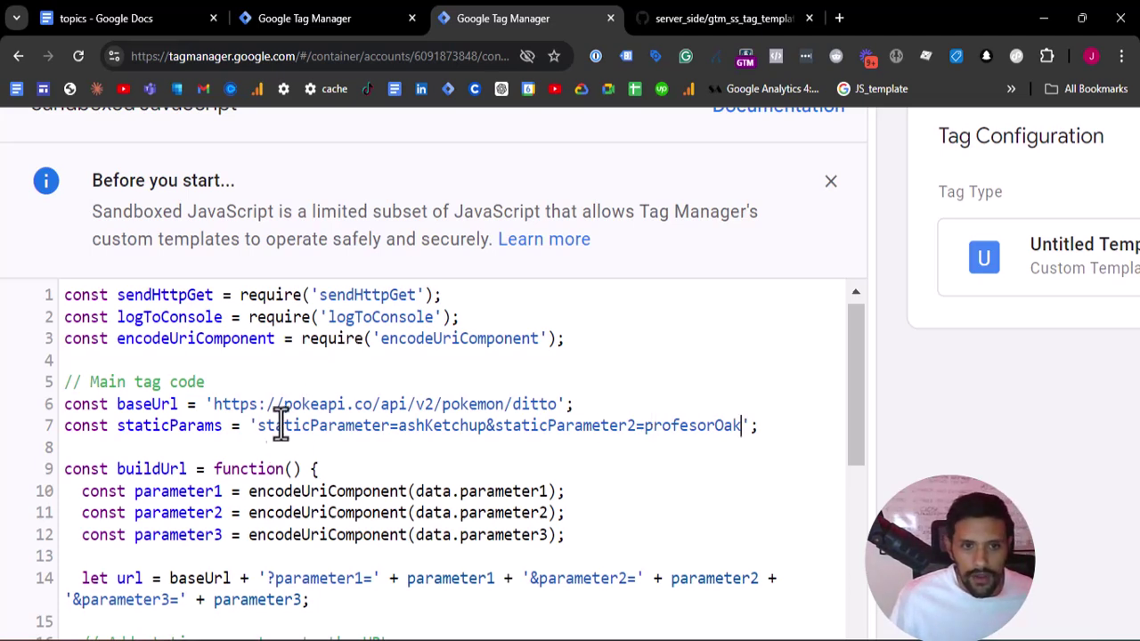
Rename the first static parameter in staticParams to pokemonmaster.
{"action": "left_click_drag", "start_coordinate": [258, 427], "coordinate": [375, 430]}
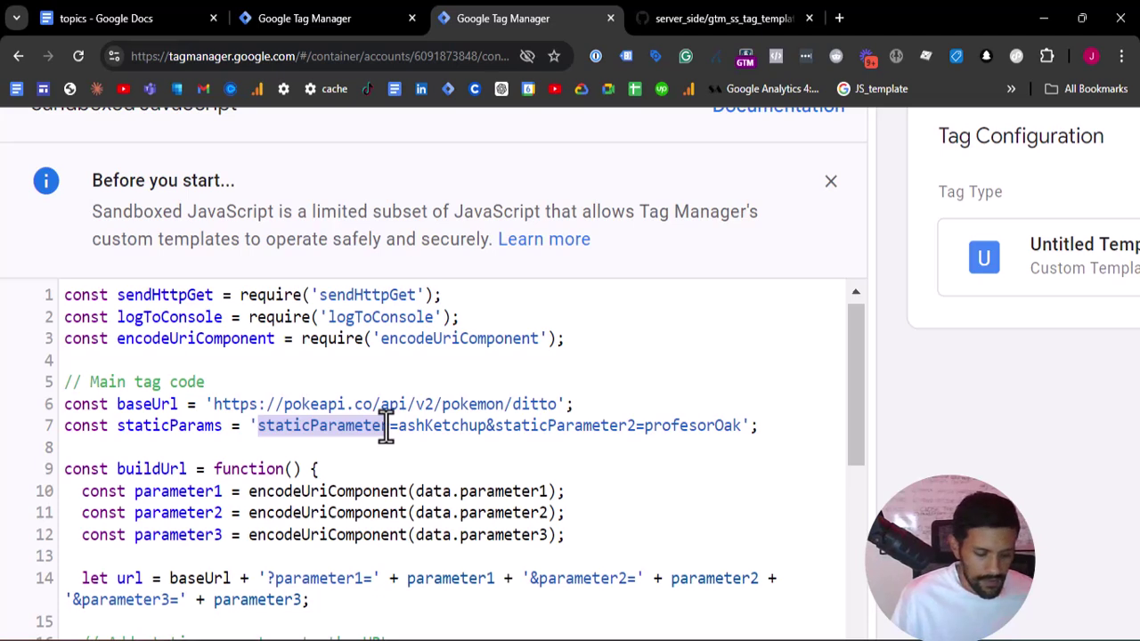
{"action": "left_click_drag", "start_coordinate": [385, 427], "coordinate": [387, 427]}
{"action": "type", "text": "po"}
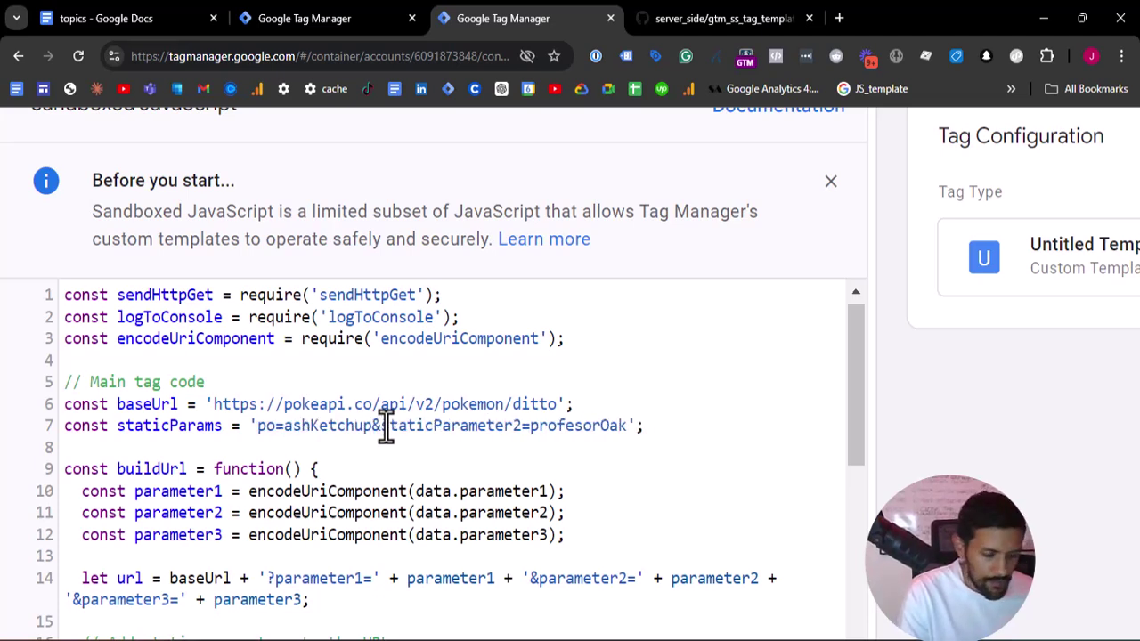
{"action": "type", "text": "kemon"}
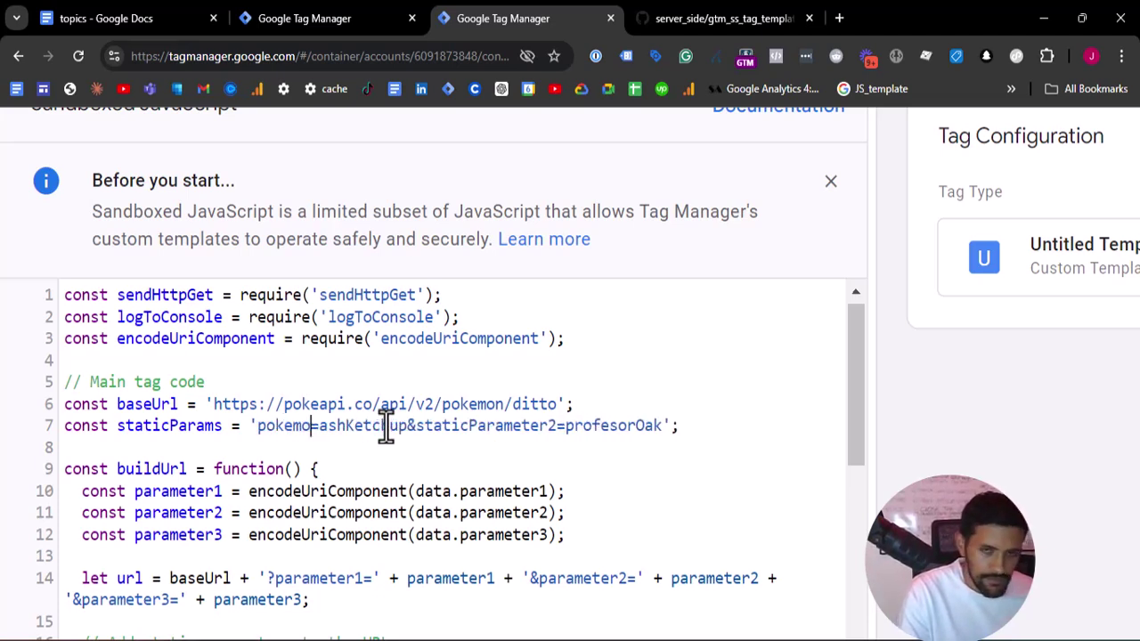
{"action": "type", "text": "master"}
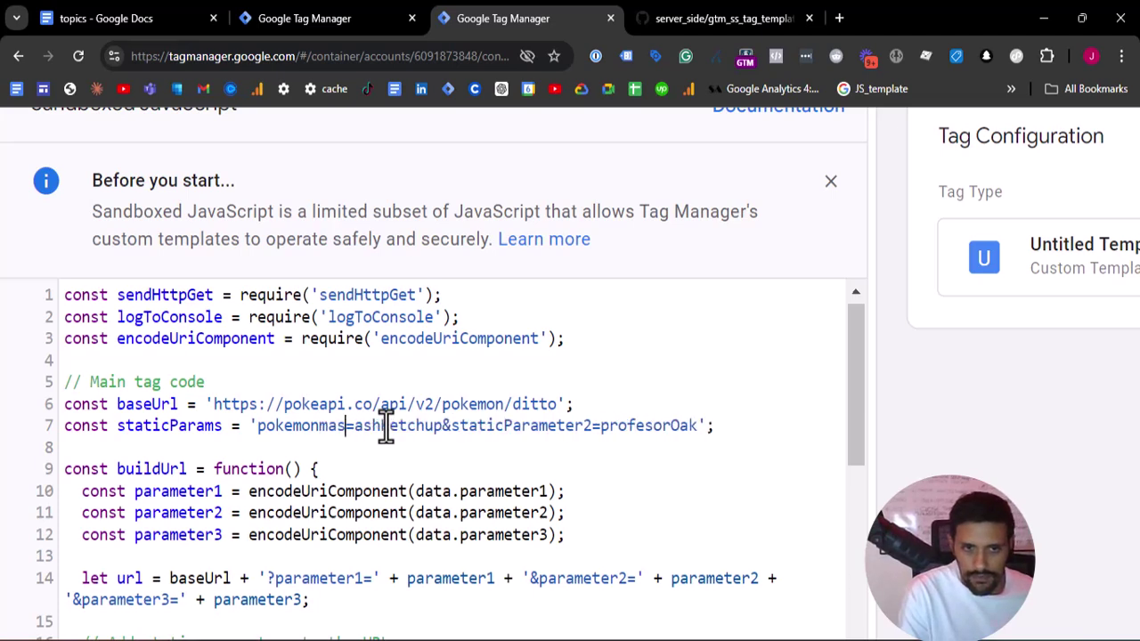
Rename the second static parameter in staticParams to profesor.
{"action": "left_click_drag", "start_coordinate": [477, 431], "coordinate": [605, 435]}
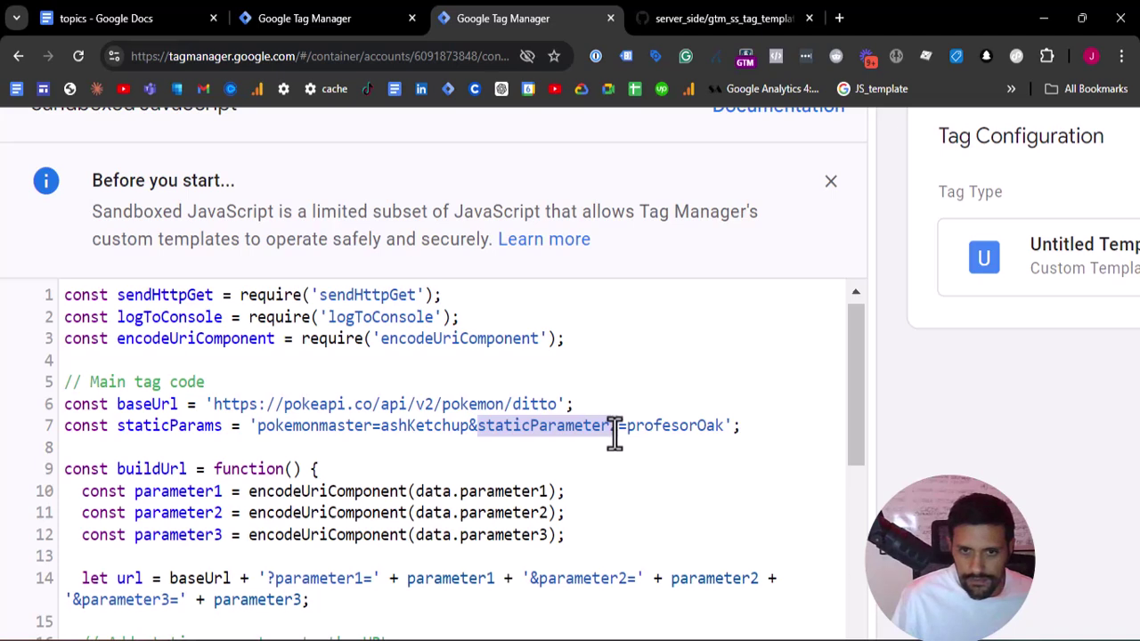
{"action": "key", "text": "BackSpace"}
{"action": "type", "text": "rof"}
{"action": "key", "text": "BackSpace"}
{"action": "key", "text": "BackSpace"}
{"action": "key", "text": "BackSpace"}
{"action": "type", "text": "profes"}
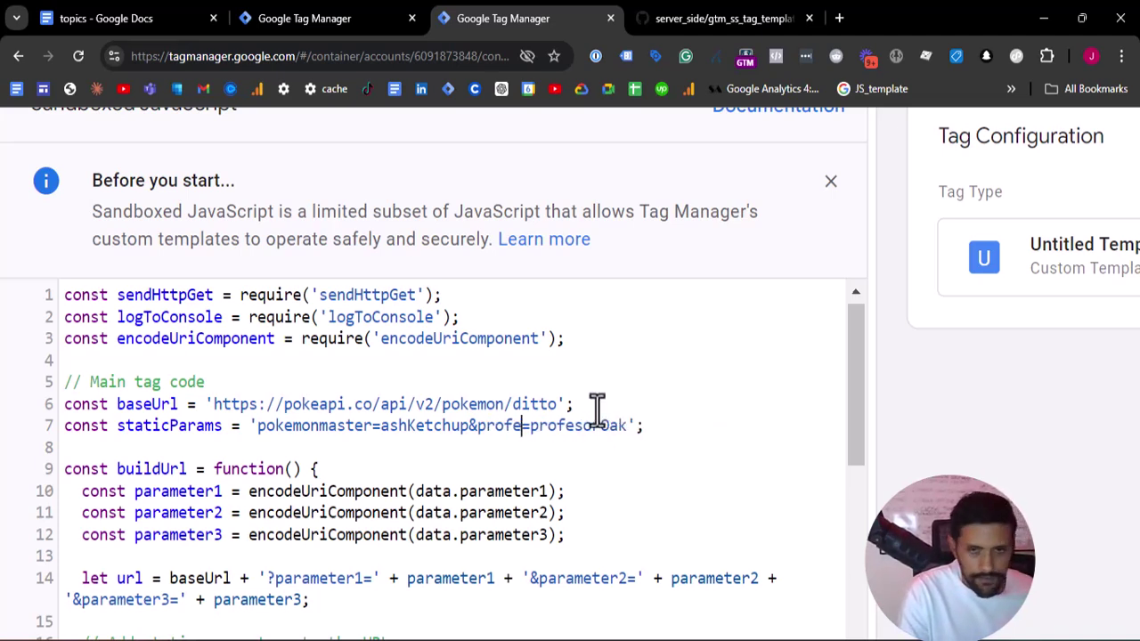
{"action": "type", "text": "or"}
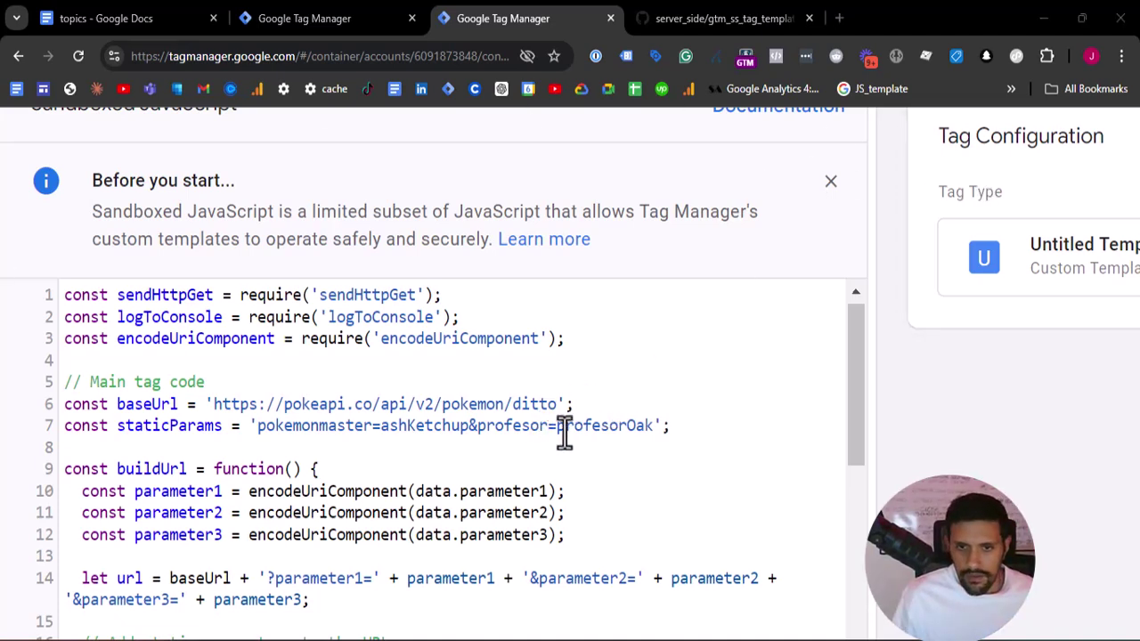
Correct the spelling of the second static pair in staticParams to professor=professorOak.
{"action": "left_click", "coordinate": [609, 427]}
{"action": "type", "text": "s"}
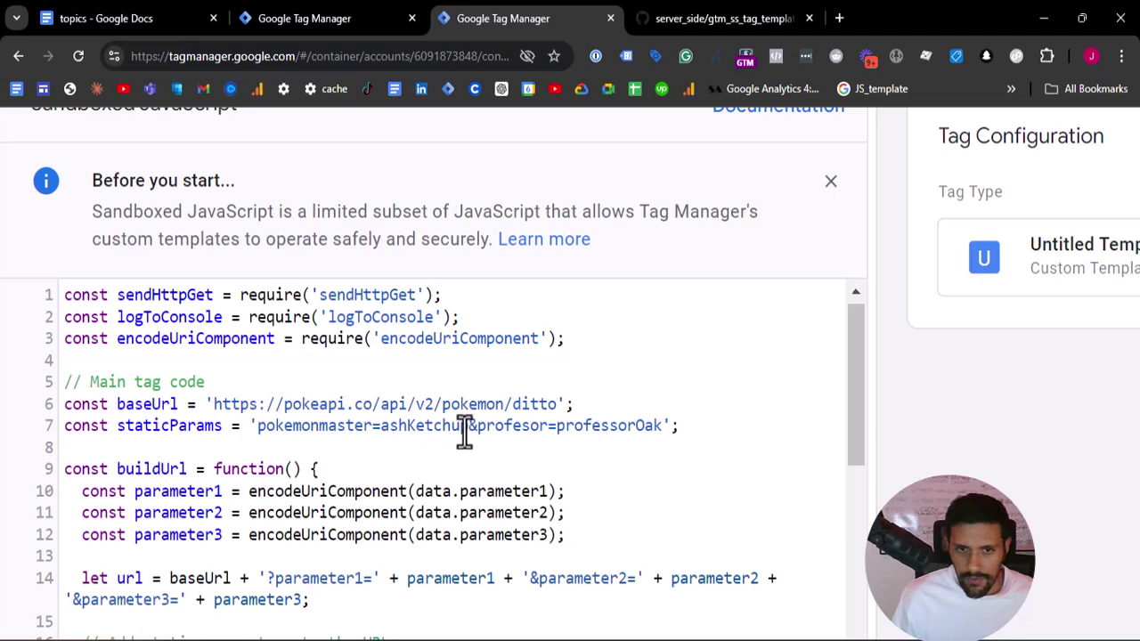
{"action": "left_click", "coordinate": [529, 427]}
{"action": "type", "text": "s"}
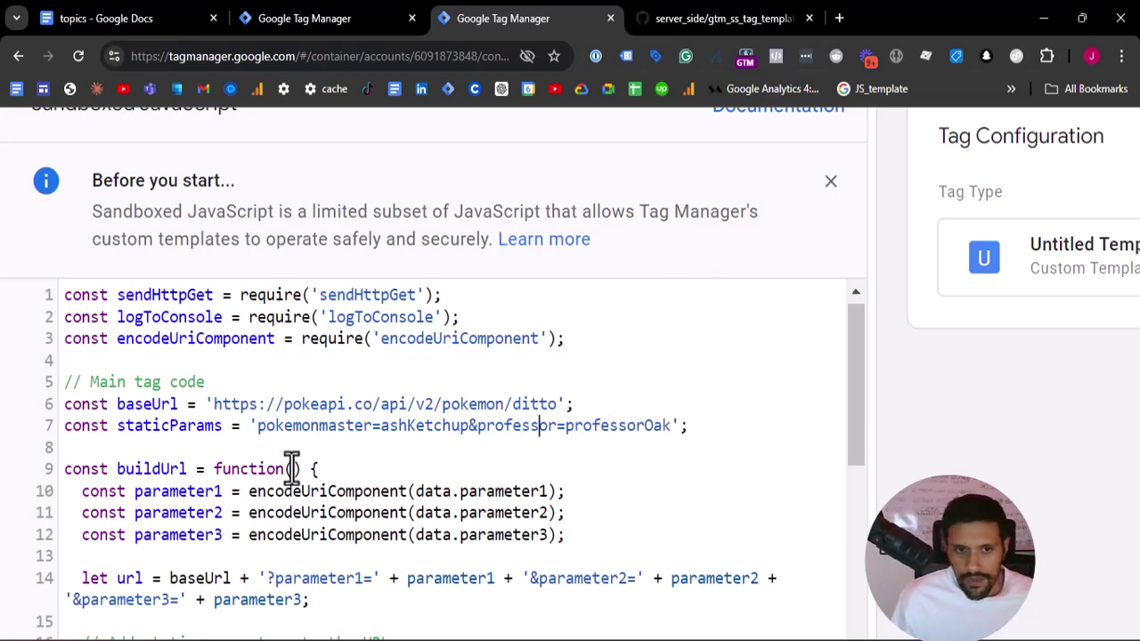
Rename the three buildUrl constants and their matching data references to pokemon1, pokemon2 and pokemon3.
{"action": "scroll", "coordinate": [131, 501], "scroll_direction": "down", "scroll_amount": 2}
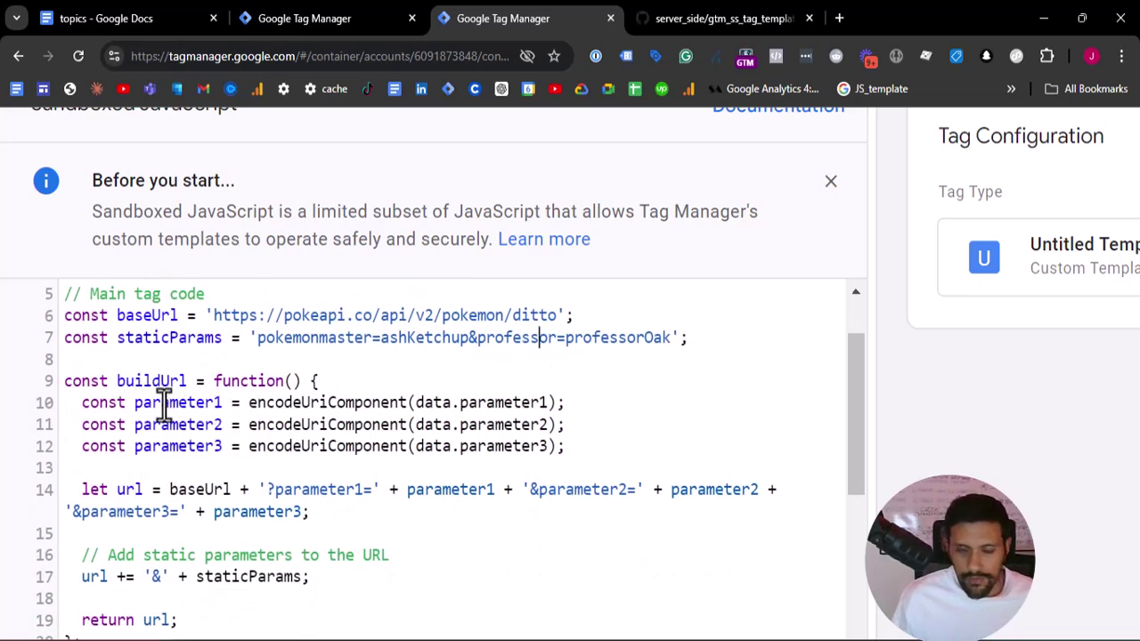
{"action": "left_click_drag", "start_coordinate": [220, 402], "coordinate": [131, 405]}
{"action": "type", "text": "pokemon1"}
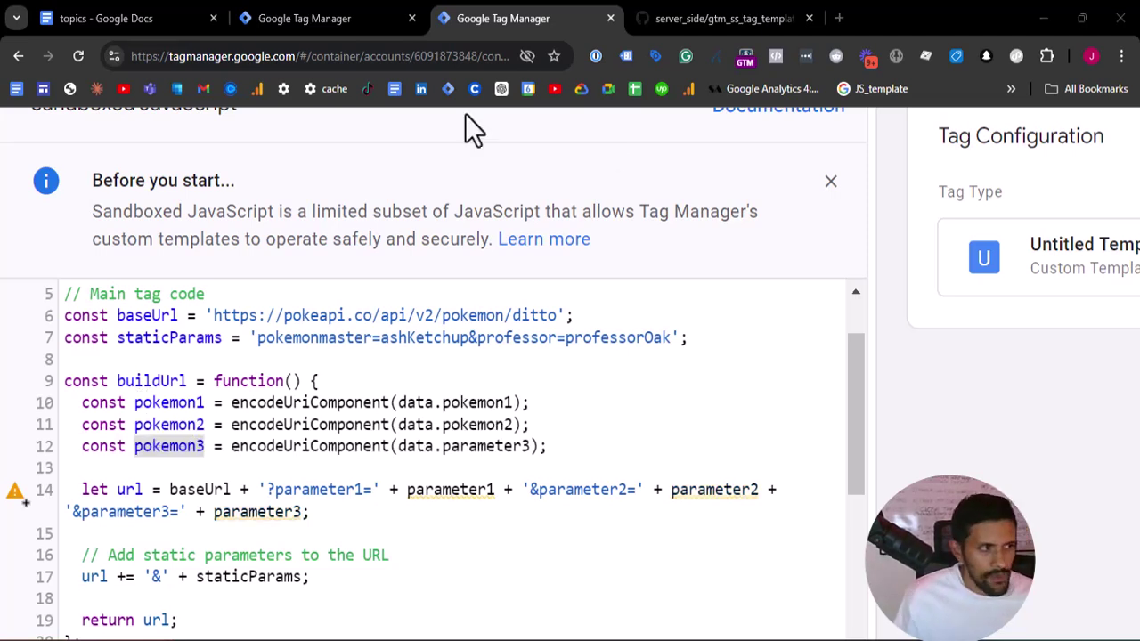
{"action": "left_click_drag", "start_coordinate": [443, 448], "coordinate": [529, 445]}
{"action": "type", "text": "pokemon3"}
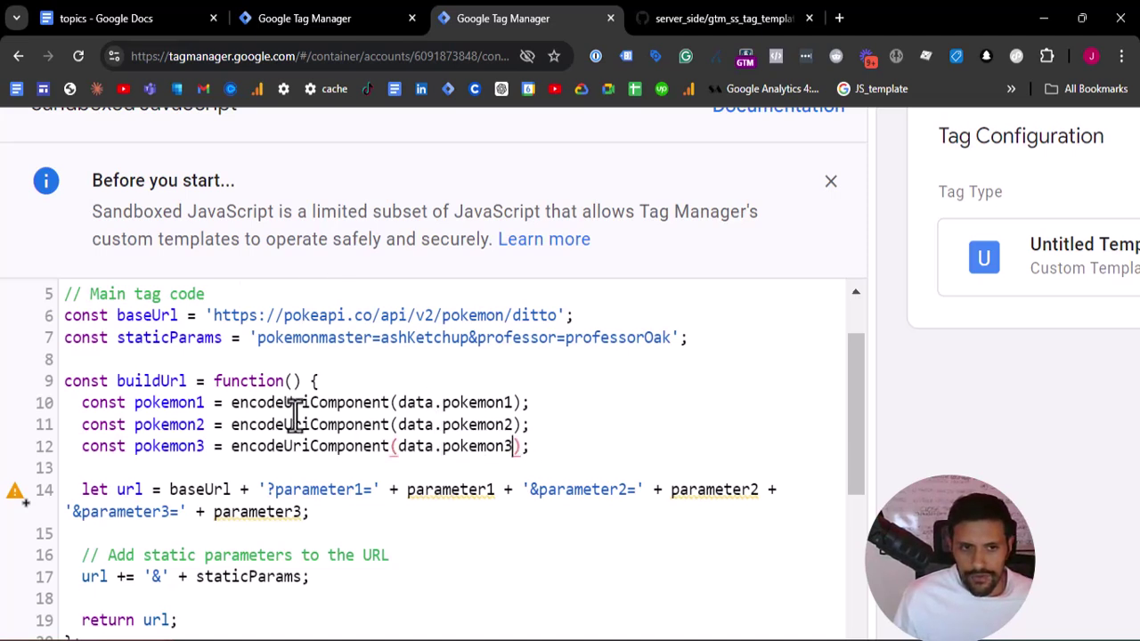
{"action": "left_click_drag", "start_coordinate": [515, 446], "coordinate": [65, 381]}
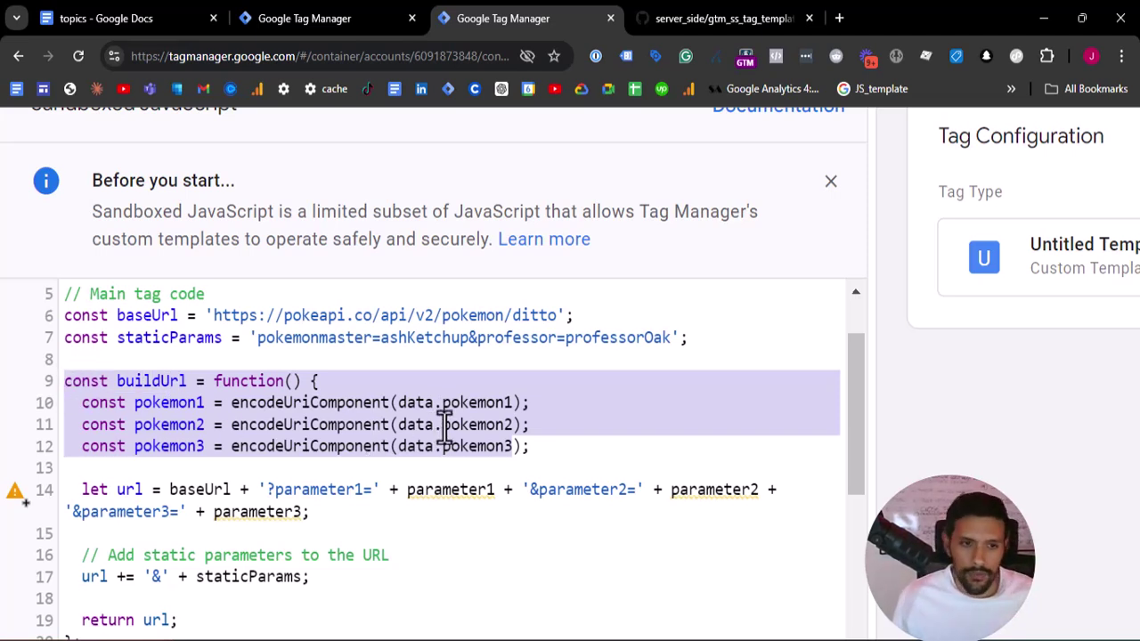
{"action": "left_click", "coordinate": [321, 381]}
Replace the first two query keys in the url assignment with the constant names pokemon1 and pokemon2.
{"action": "scroll", "coordinate": [555, 446], "scroll_direction": "down", "scroll_amount": 1}
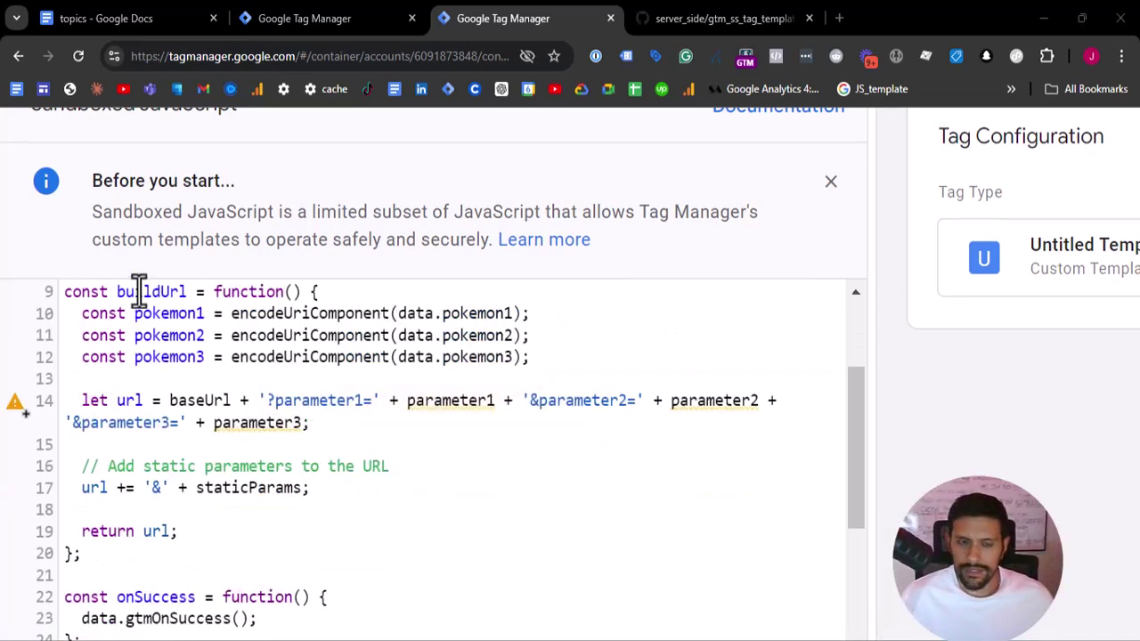
{"action": "mouse_move", "coordinate": [283, 416]}
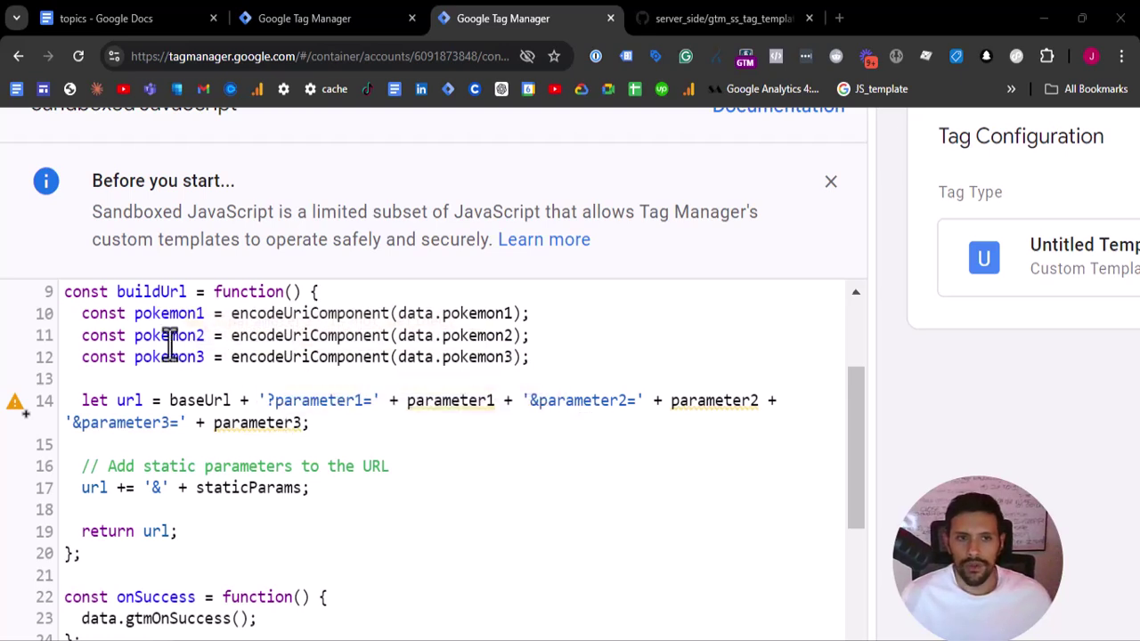
{"action": "left_click_drag", "start_coordinate": [134, 313], "coordinate": [205, 316]}
{"action": "key", "text": "ctrl+c"}
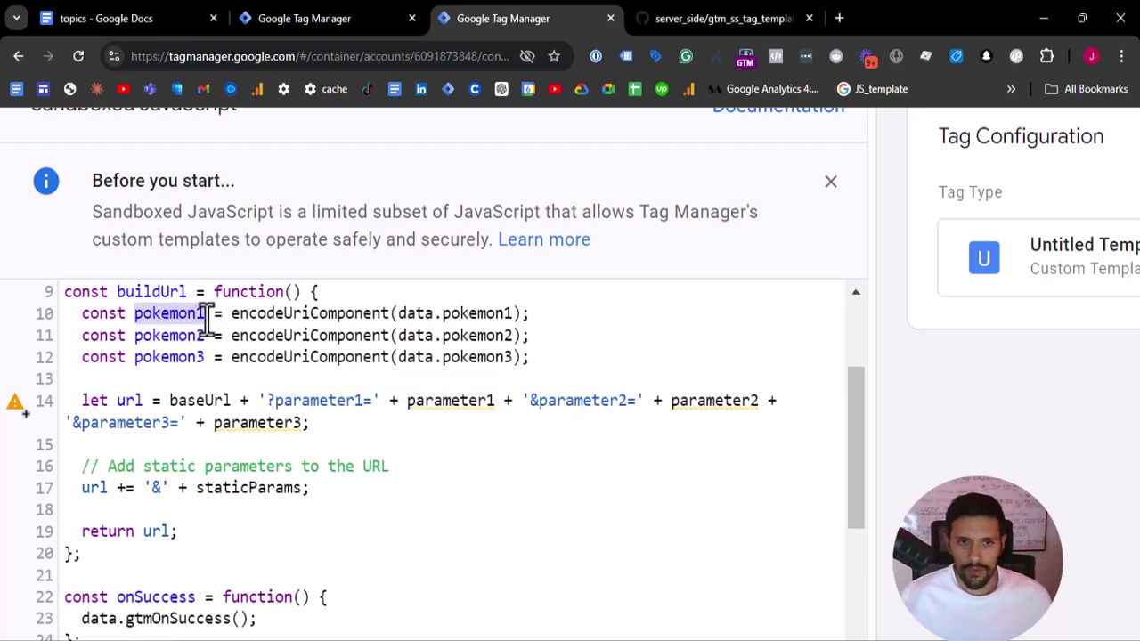
{"action": "left_click_drag", "start_coordinate": [272, 401], "coordinate": [364, 405]}
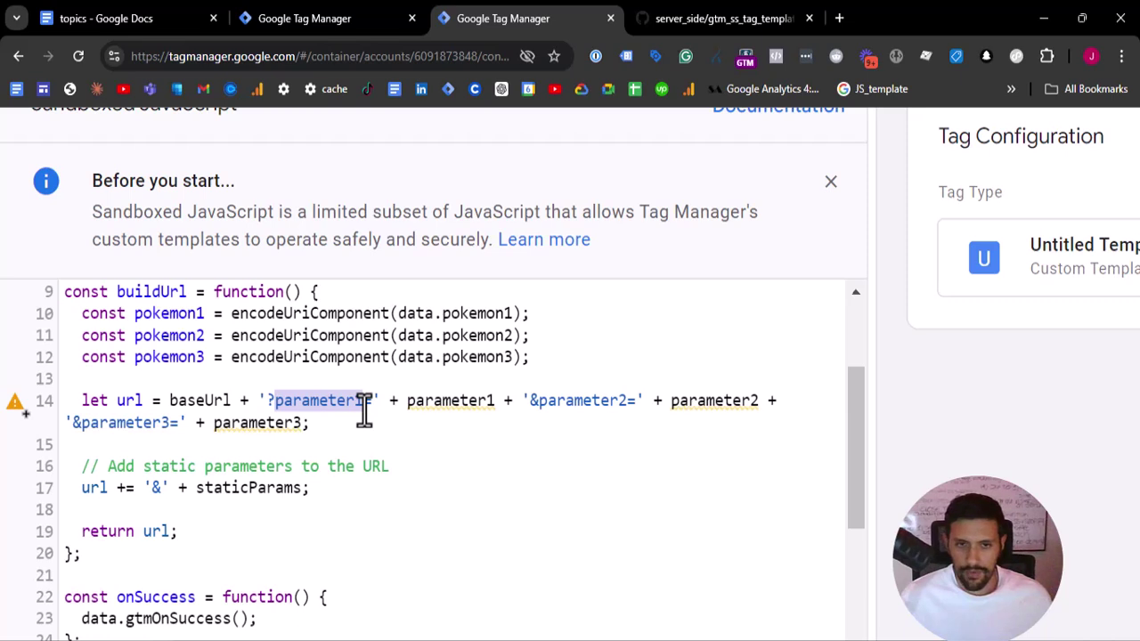
{"action": "key", "text": "ctrl+v"}
{"action": "left_click_drag", "start_coordinate": [132, 337], "coordinate": [199, 337]}
{"action": "key", "text": "ctrl+c"}
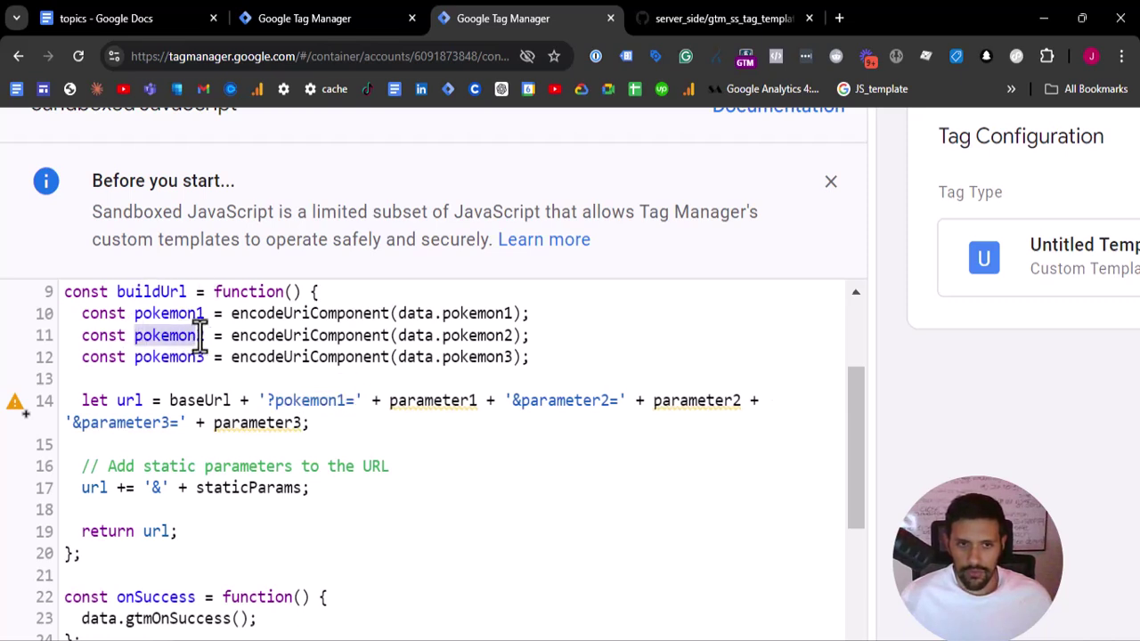
{"action": "left_click_drag", "start_coordinate": [520, 401], "coordinate": [596, 406]}
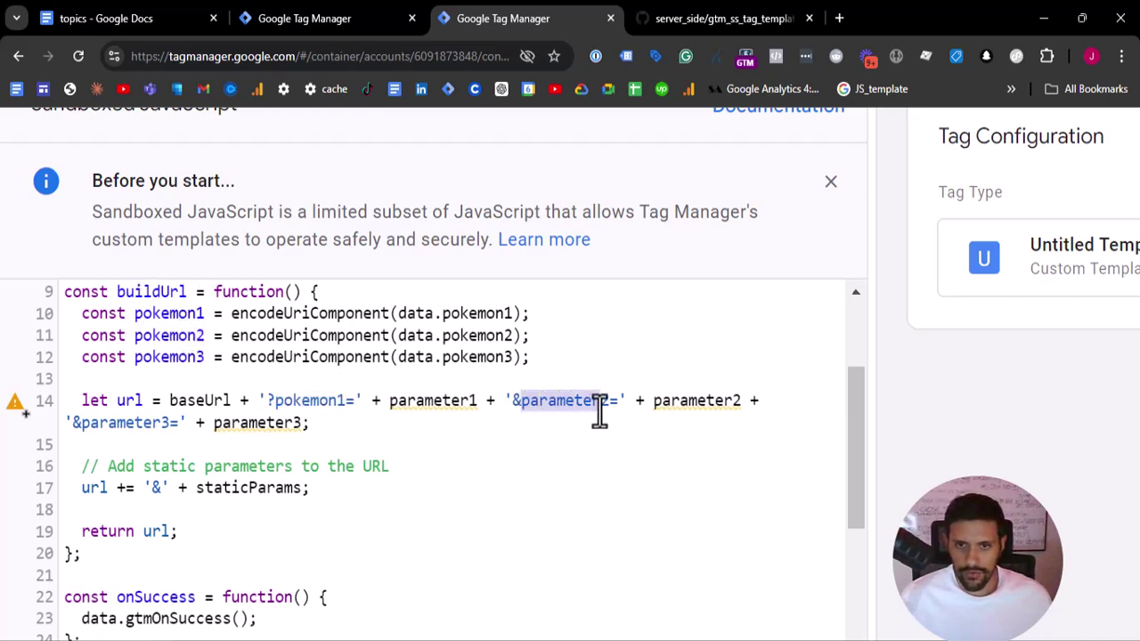
{"action": "key", "text": "ctrl+v"}
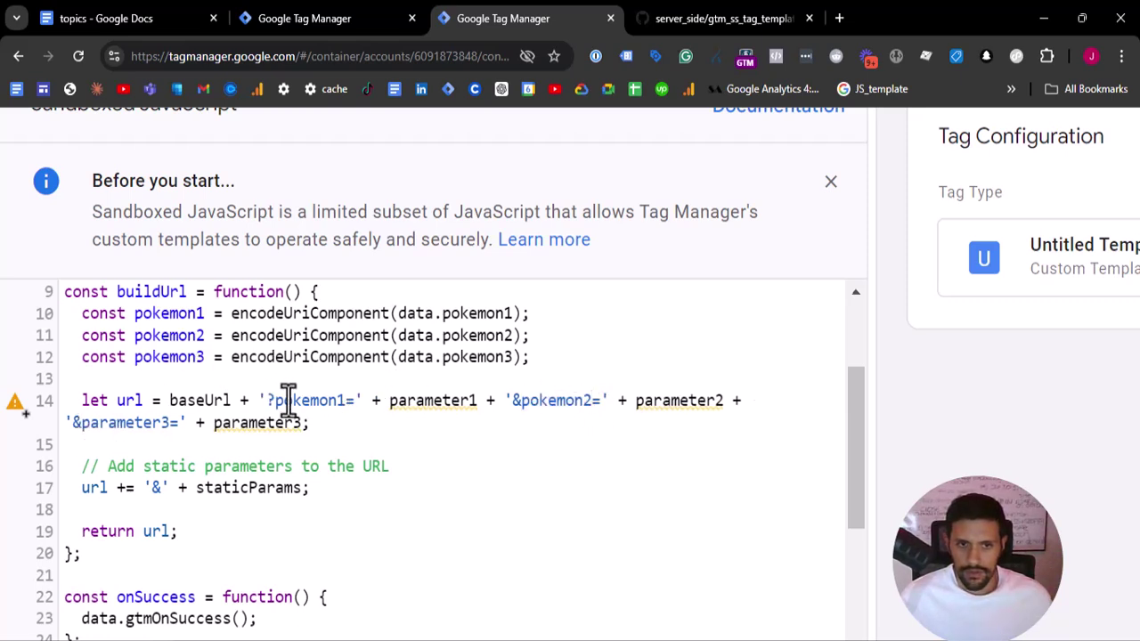
Replace the three parameter variables concatenated in the url assignment with pokemon1, pokemon2 and pokemon3.
{"action": "left_click_drag", "start_coordinate": [275, 401], "coordinate": [472, 403]}
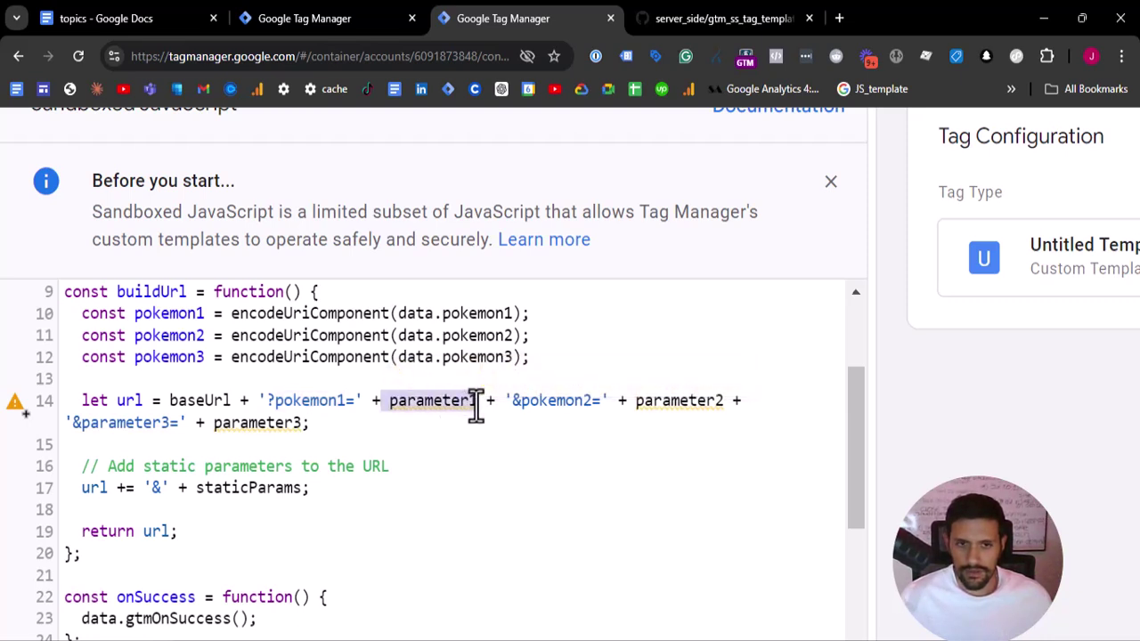
{"action": "type", "text": "pokemon1"}
{"action": "left_click", "coordinate": [381, 402]}
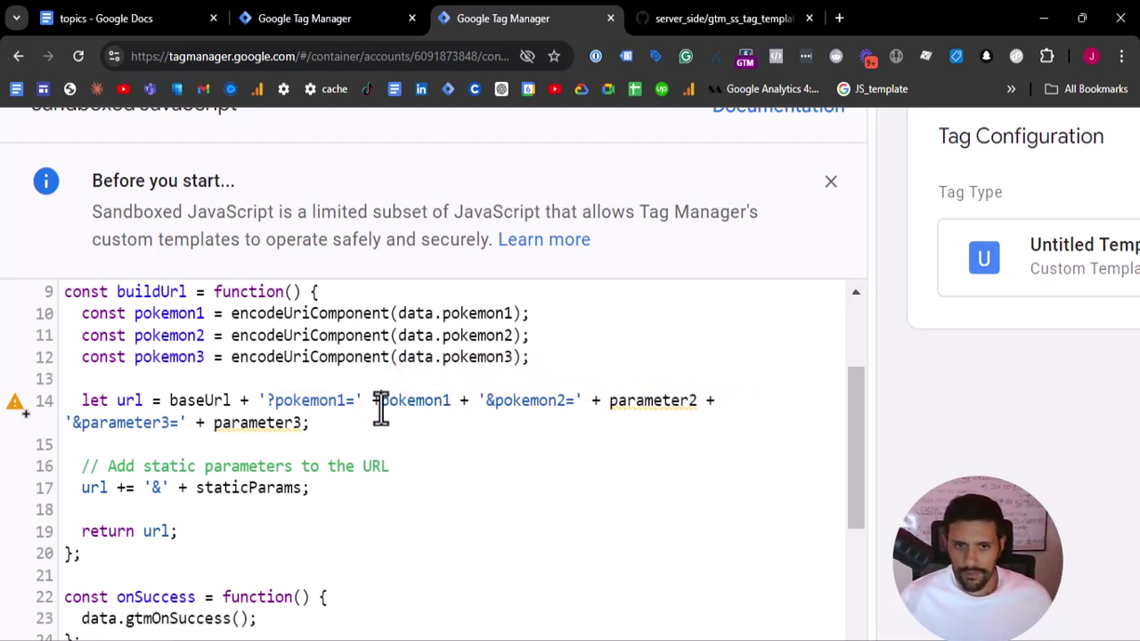
{"action": "left_click_drag", "start_coordinate": [507, 403], "coordinate": [704, 414]}
{"action": "type", "text": "pokemon2"}
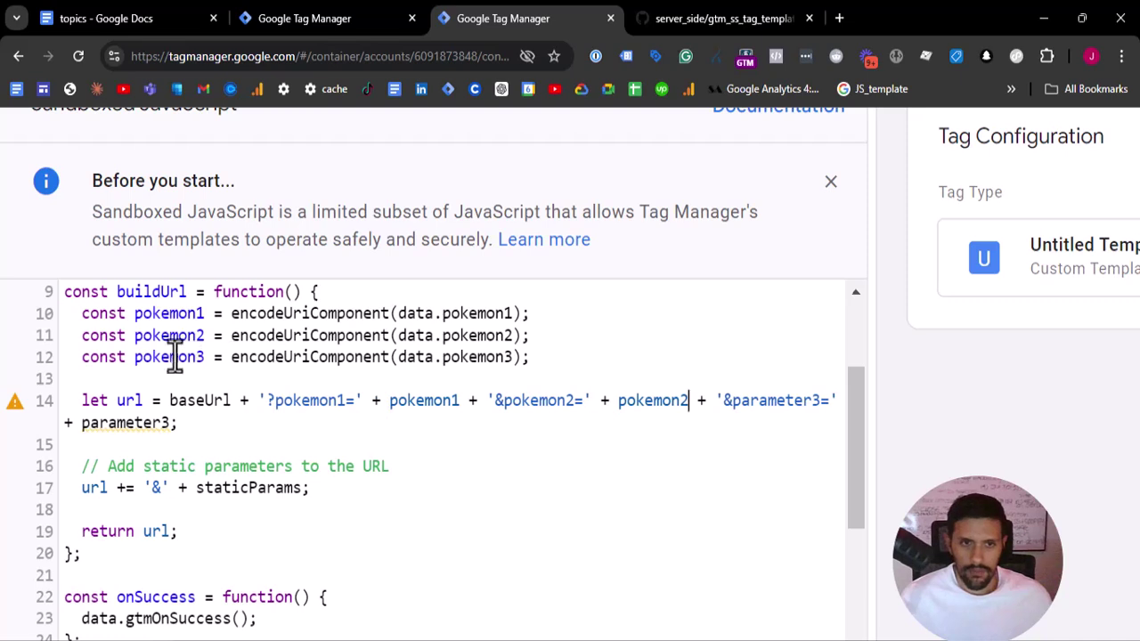
{"action": "left_click_drag", "start_coordinate": [136, 356], "coordinate": [203, 360]}
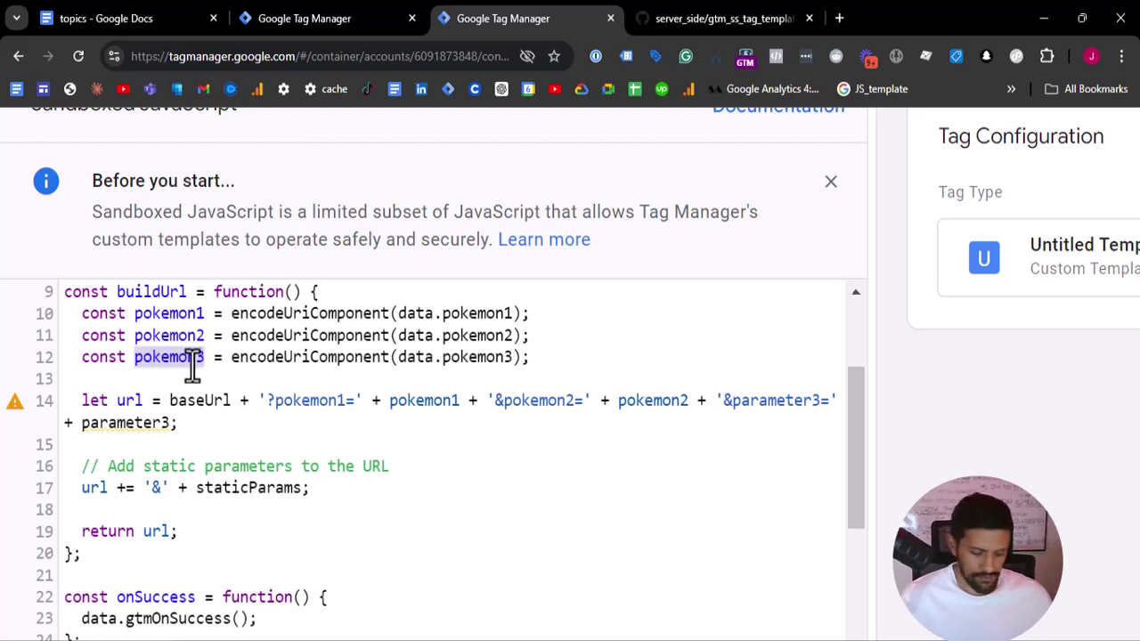
{"action": "left_click_drag", "start_coordinate": [82, 423], "coordinate": [163, 424]}
{"action": "type", "text": "pokemon3"}
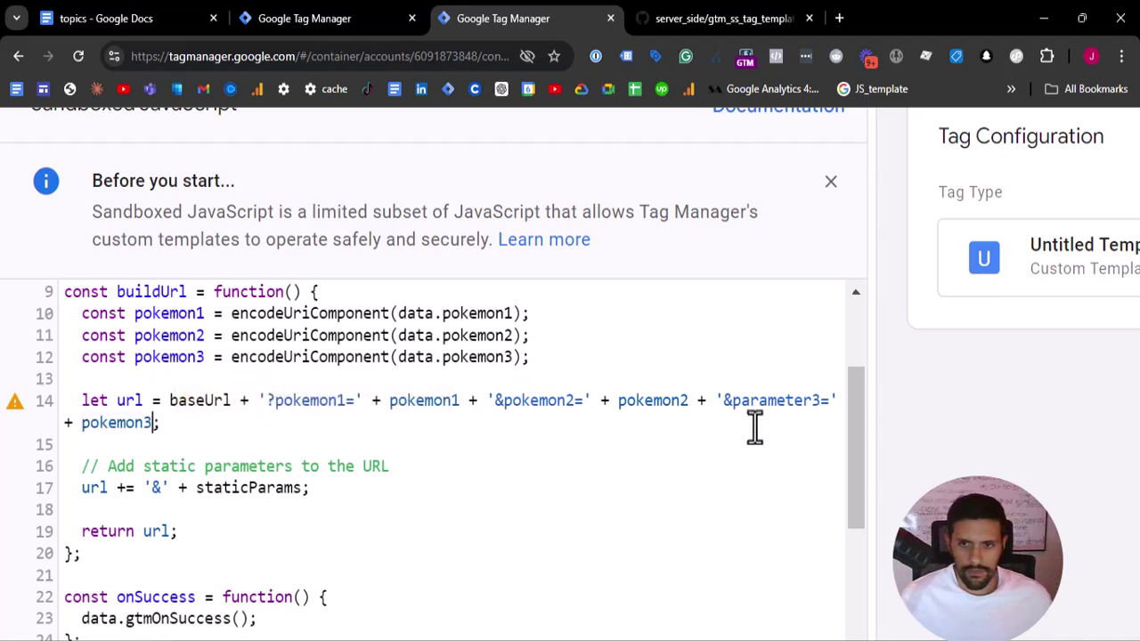
Add a text input field to the template and name it pokemon1.
{"action": "scroll", "coordinate": [294, 463], "scroll_direction": "down", "scroll_amount": 2}
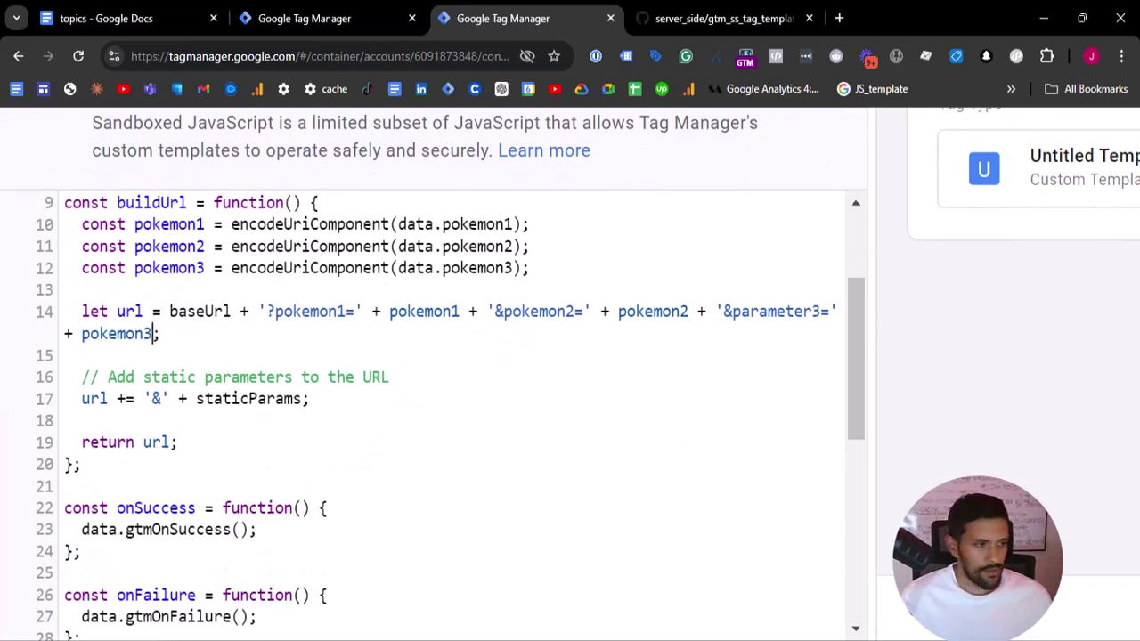
{"action": "scroll", "coordinate": [428, 410], "scroll_direction": "up", "scroll_amount": 2}
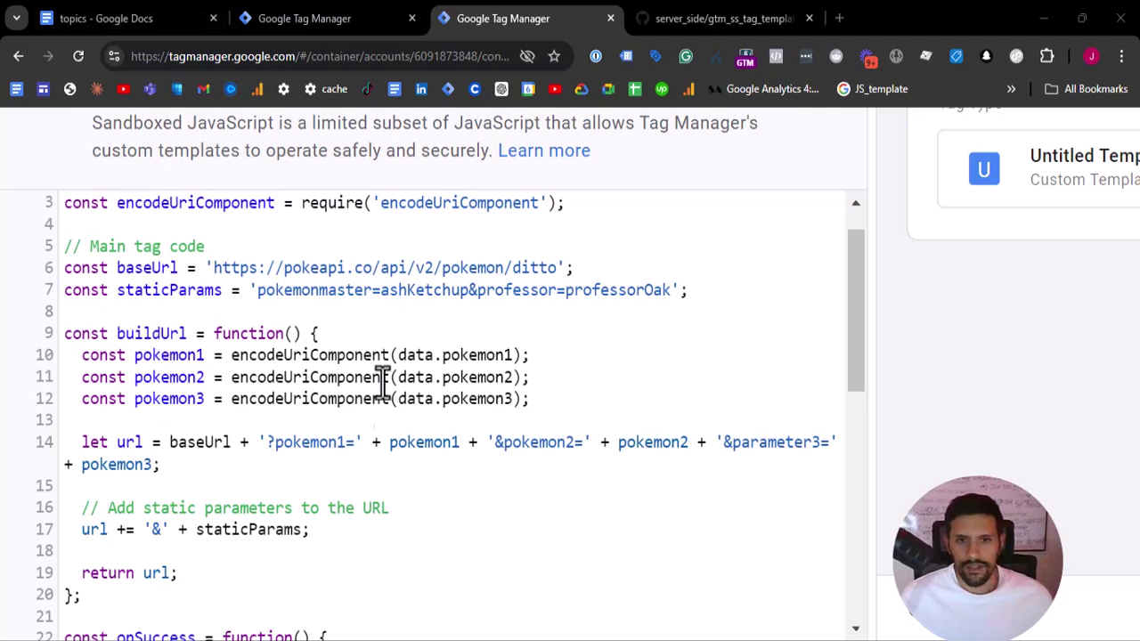
{"action": "scroll", "coordinate": [457, 367], "scroll_direction": "up", "scroll_amount": 1}
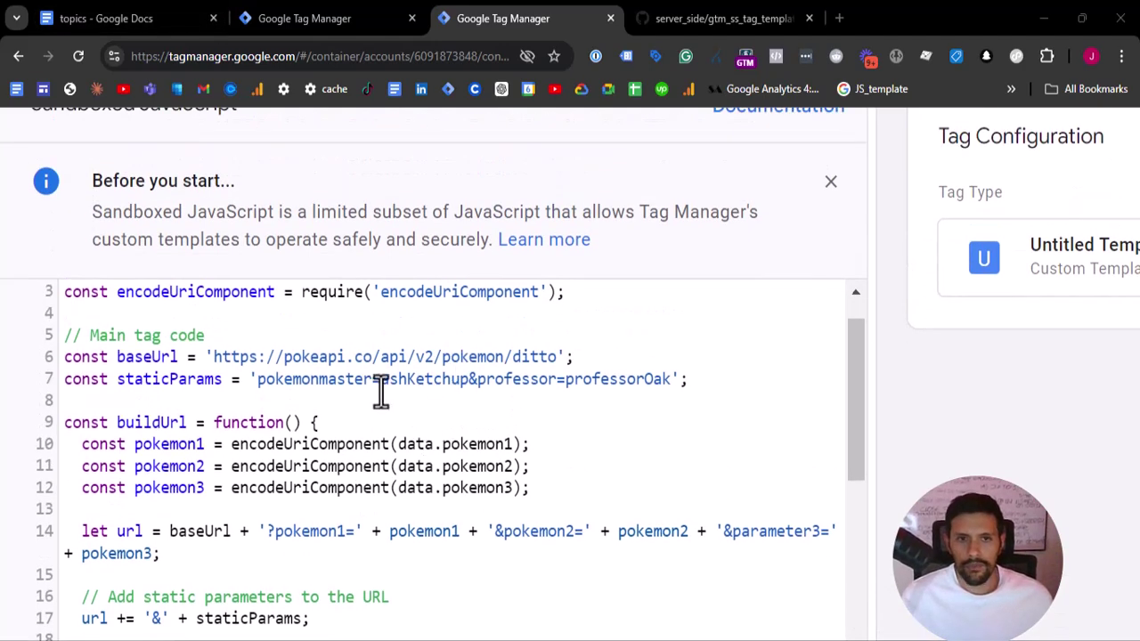
{"action": "scroll", "coordinate": [383, 378], "scroll_direction": "up", "scroll_amount": 2}
{"action": "key", "text": "ctrl+minus"}
{"action": "key", "text": "ctrl+minus"}
{"action": "key", "text": "ctrl+minus"}
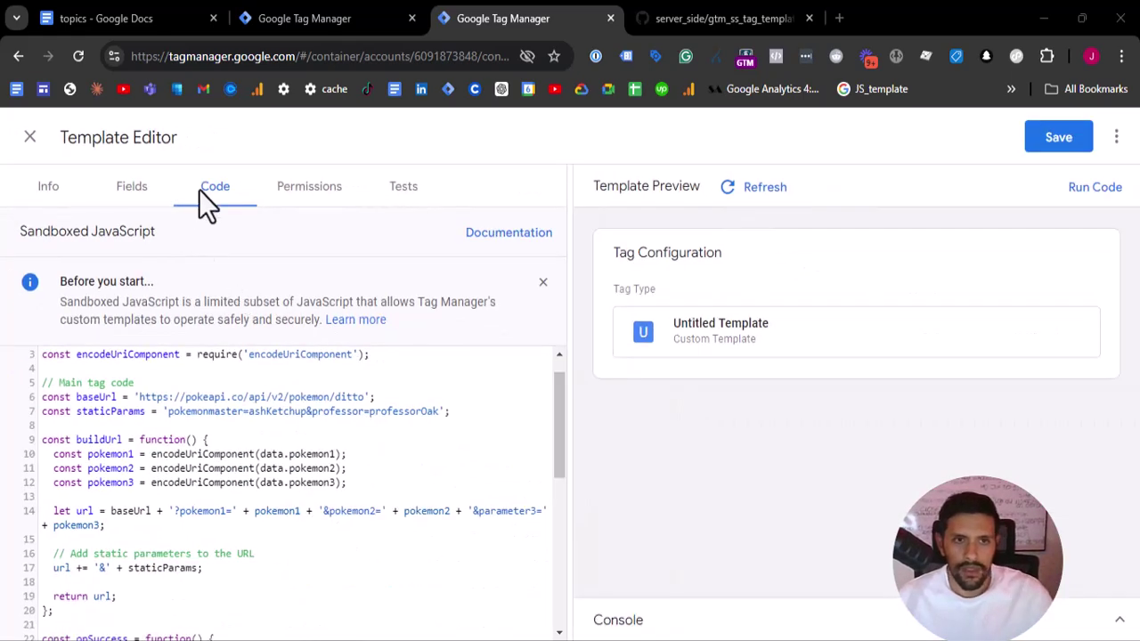
{"action": "left_click", "coordinate": [132, 194]}
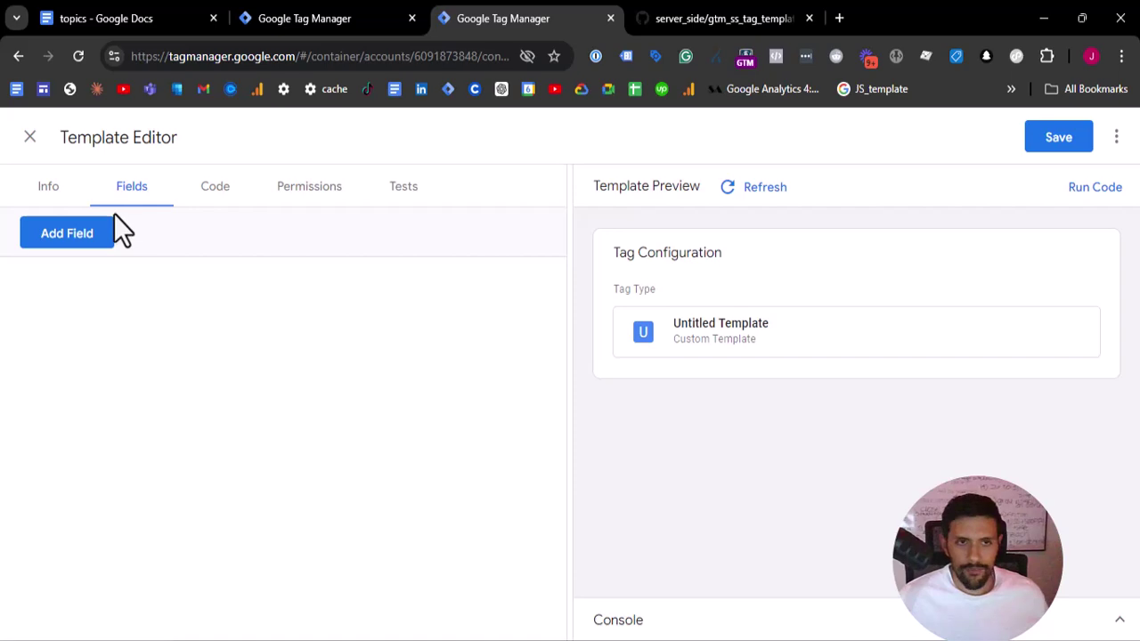
{"action": "left_click", "coordinate": [85, 239]}
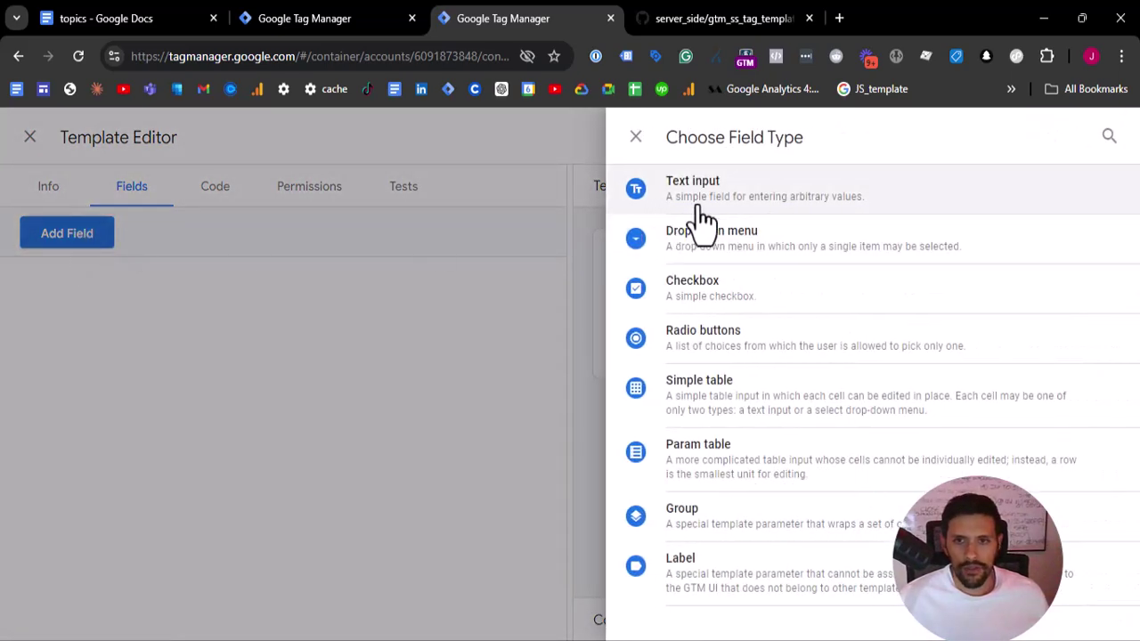
{"action": "left_click", "coordinate": [702, 205]}
{"action": "double_click", "coordinate": [100, 282]}
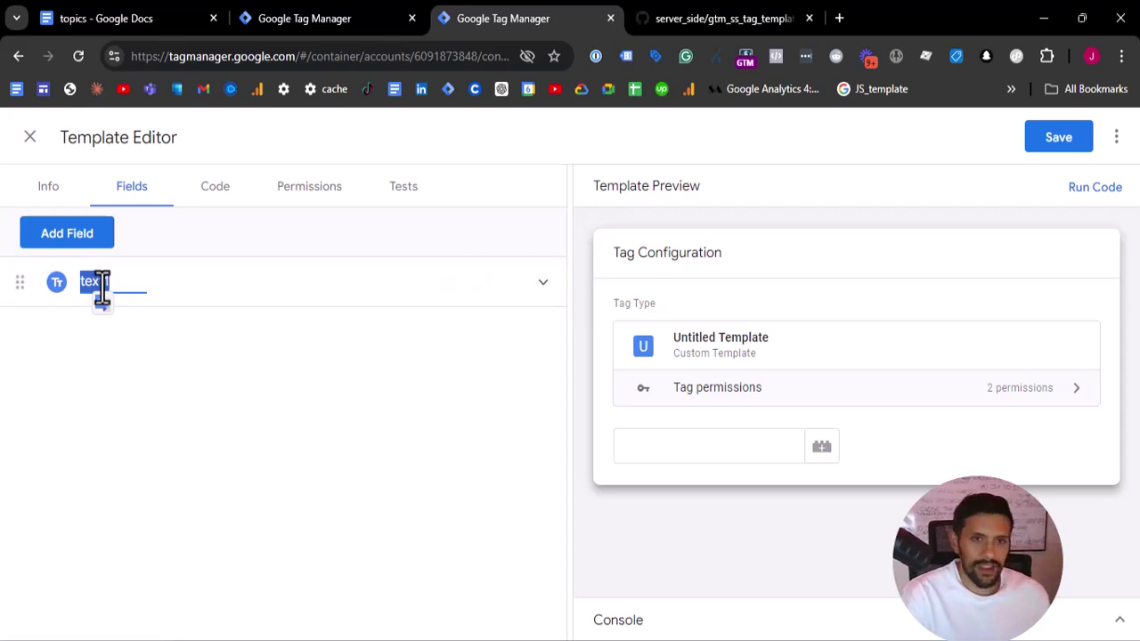
{"action": "key", "text": "super+v"}
{"action": "key", "text": "Down"}
{"action": "key", "text": "Down"}
{"action": "key", "text": "Return"}
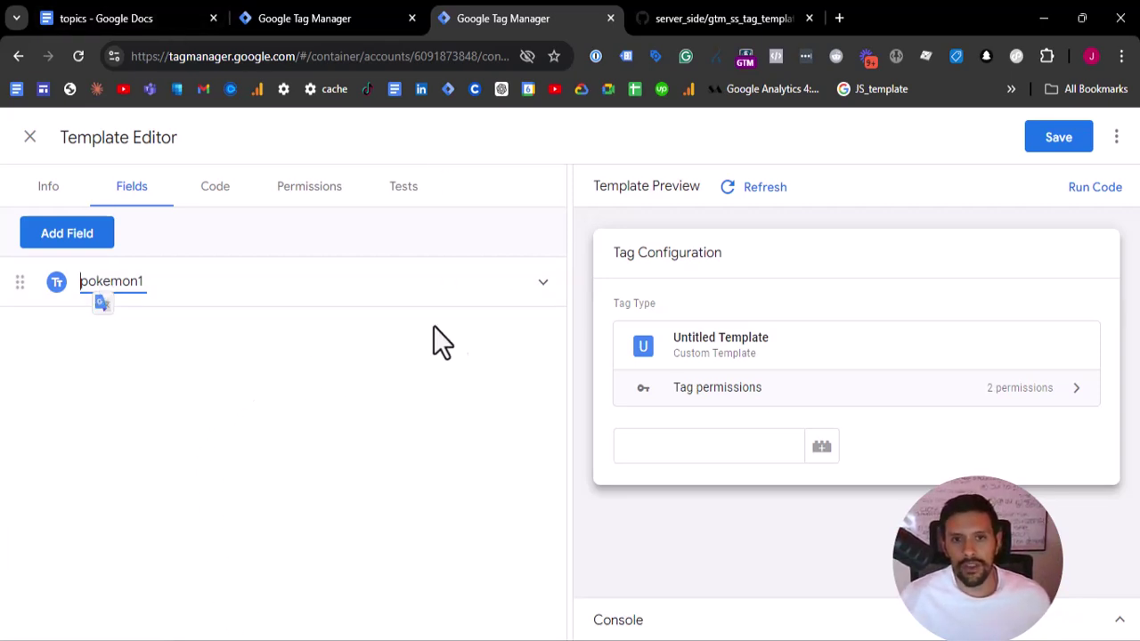
Give the pokemon1 field the display name "Pofemon #1".
{"action": "left_click", "coordinate": [544, 287]}
{"action": "left_click", "coordinate": [71, 361]}
{"action": "type", "text": "Pofemon #1"}
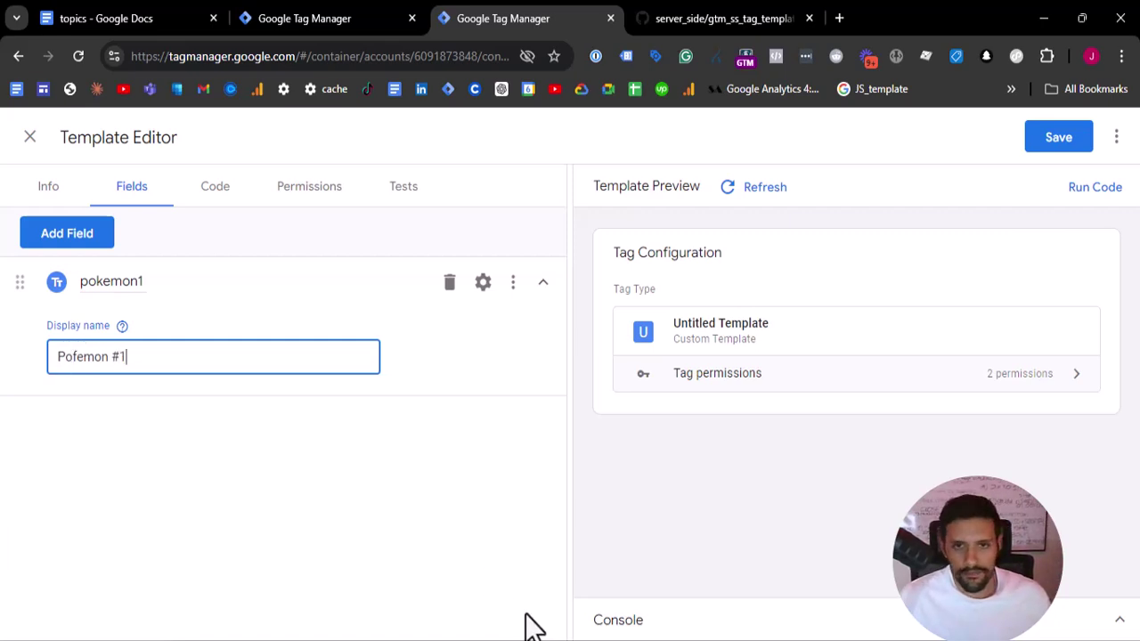
{"action": "left_click", "coordinate": [461, 375]}
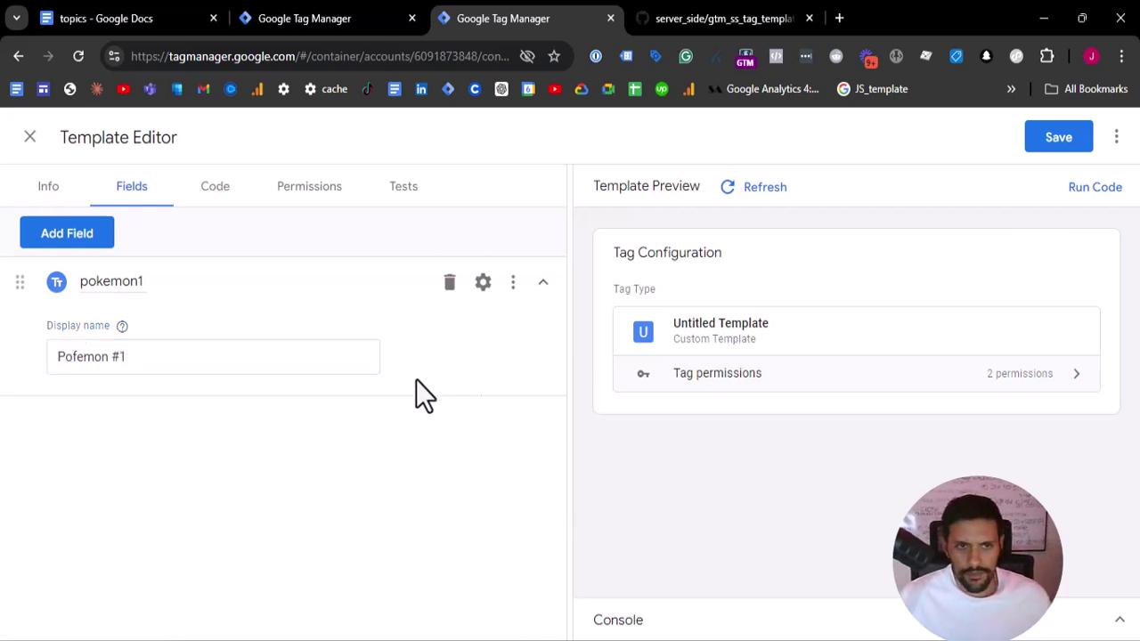
{"action": "double_click", "coordinate": [115, 282]}
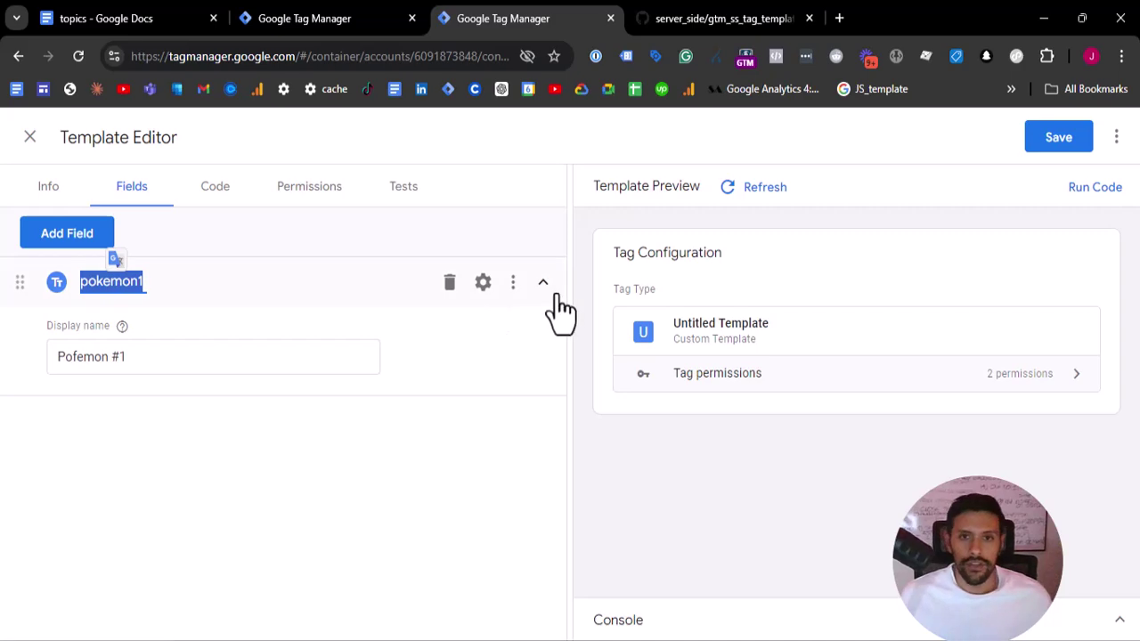
Add two more text input fields to the template and name them pokemon2 and pokemon3.
{"action": "left_click", "coordinate": [67, 236]}
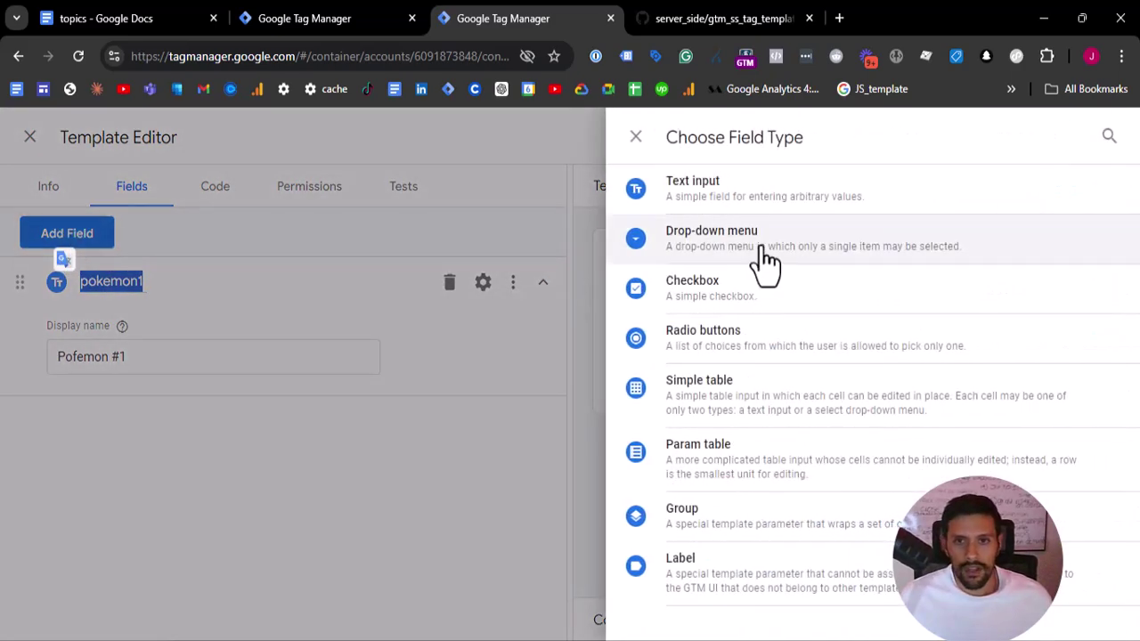
{"action": "left_click", "coordinate": [712, 223]}
{"action": "left_click", "coordinate": [82, 233]}
{"action": "left_click", "coordinate": [692, 204]}
{"action": "double_click", "coordinate": [105, 331]}
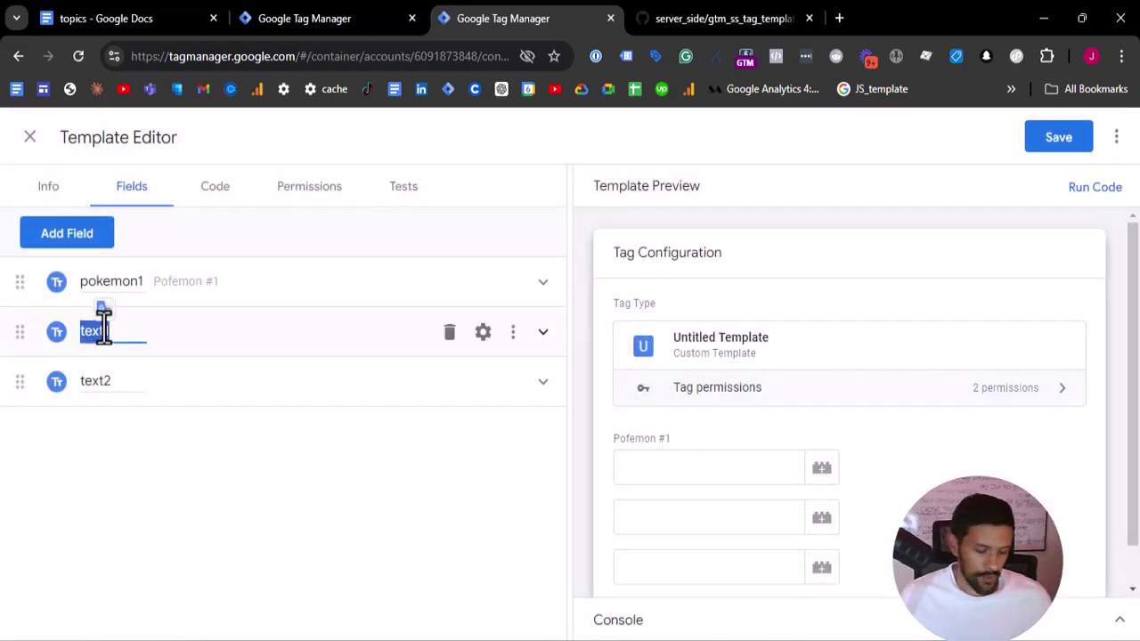
{"action": "key", "text": "super+v"}
{"action": "left_click", "coordinate": [149, 402]}
{"action": "double_click", "coordinate": [96, 385]}
{"action": "key", "text": "super+v"}
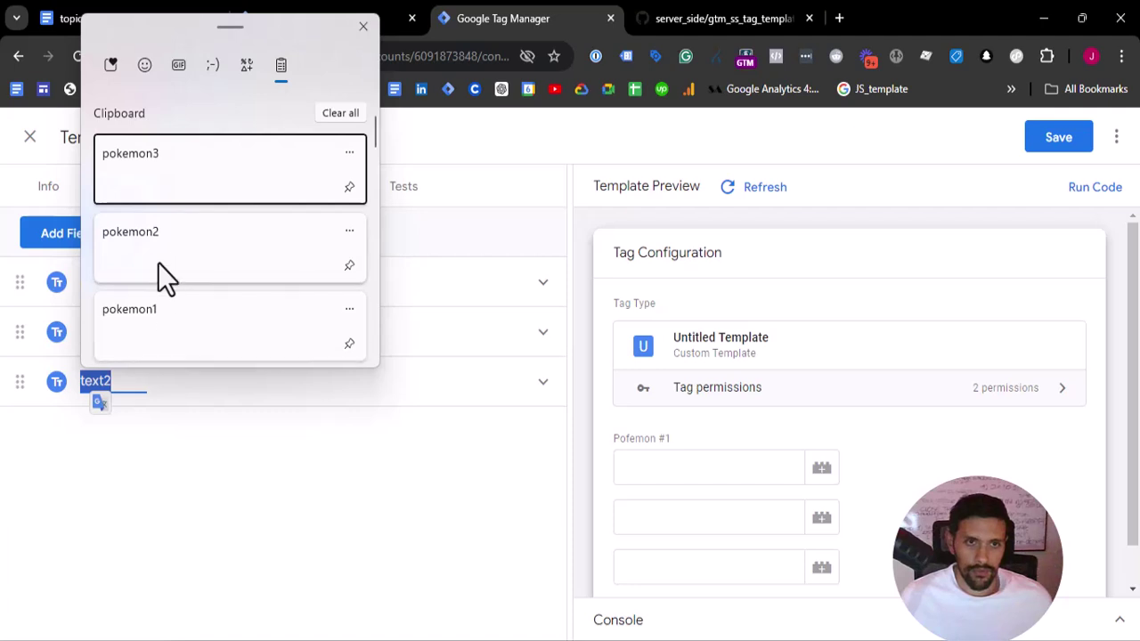
{"action": "left_click", "coordinate": [157, 180]}
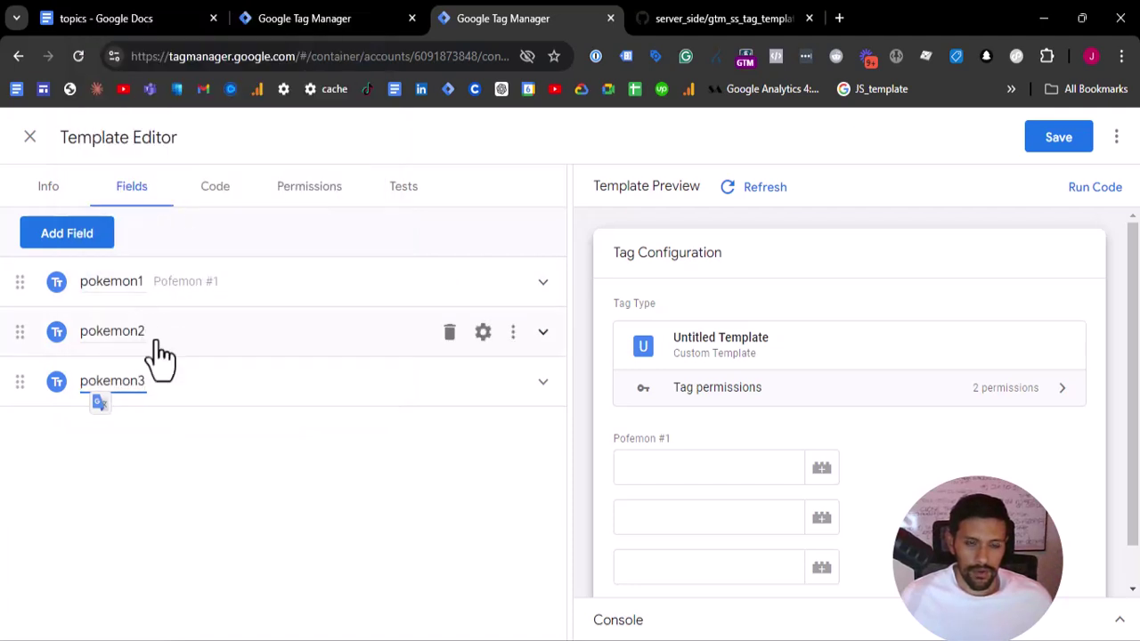
Set the display names of the pokemon2 and pokemon3 fields to "Pokemon 2" and "Pokemon 3".
{"action": "left_click", "coordinate": [545, 333]}
{"action": "left_click", "coordinate": [115, 407]}
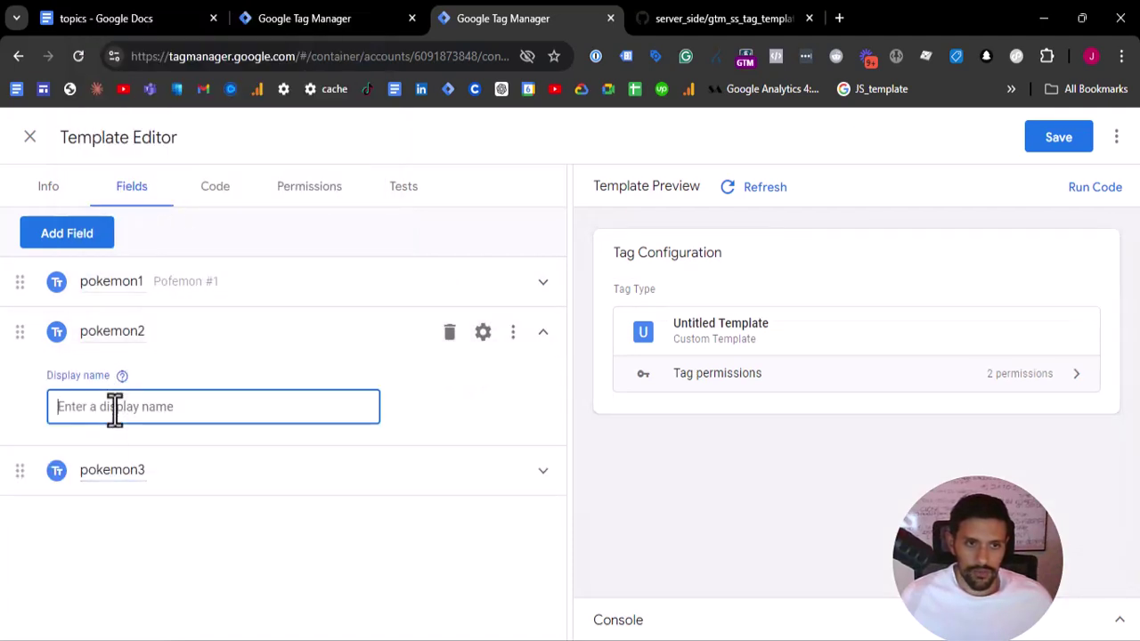
{"action": "type", "text": "Pokemon 2"}
{"action": "left_click", "coordinate": [539, 472]}
{"action": "left_click", "coordinate": [158, 546]}
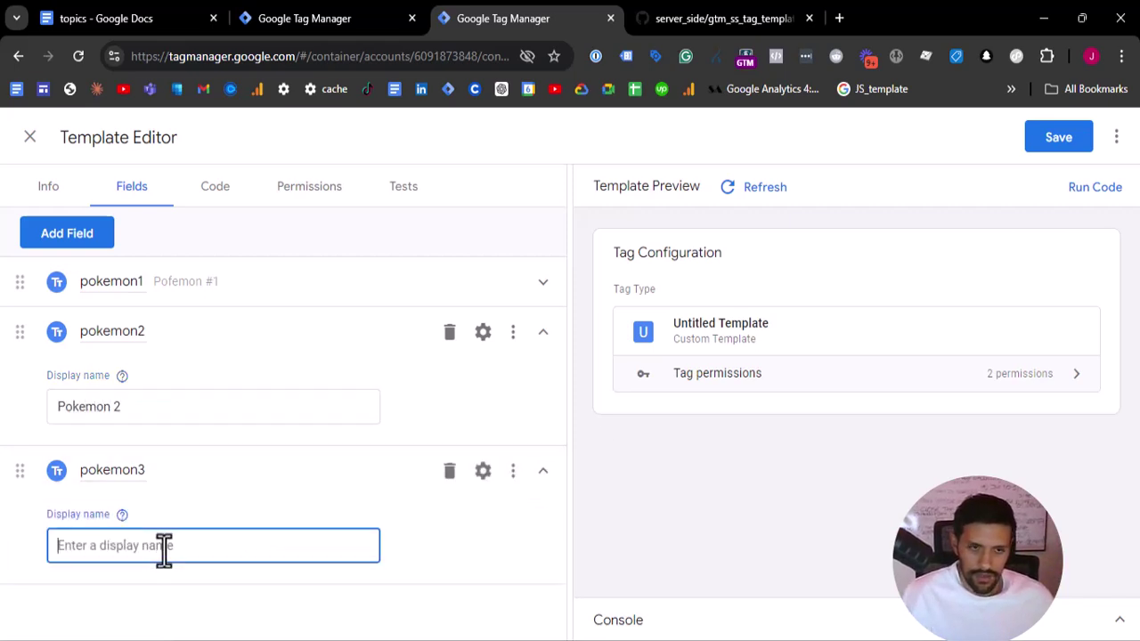
{"action": "type", "text": "Pokemon 3"}
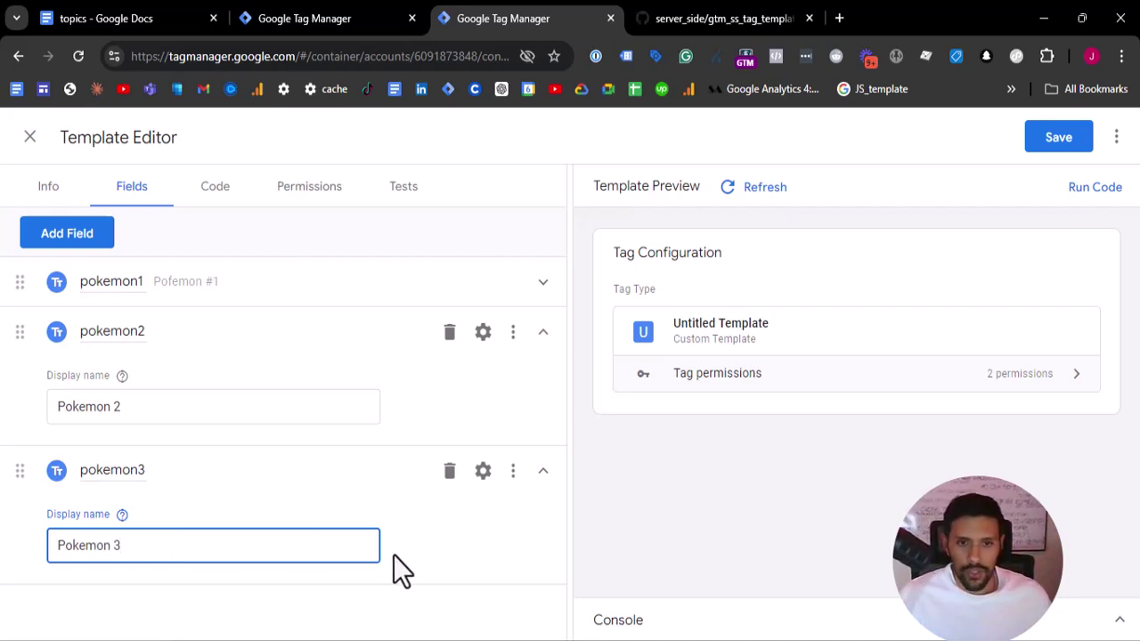
{"action": "left_click", "coordinate": [456, 570]}
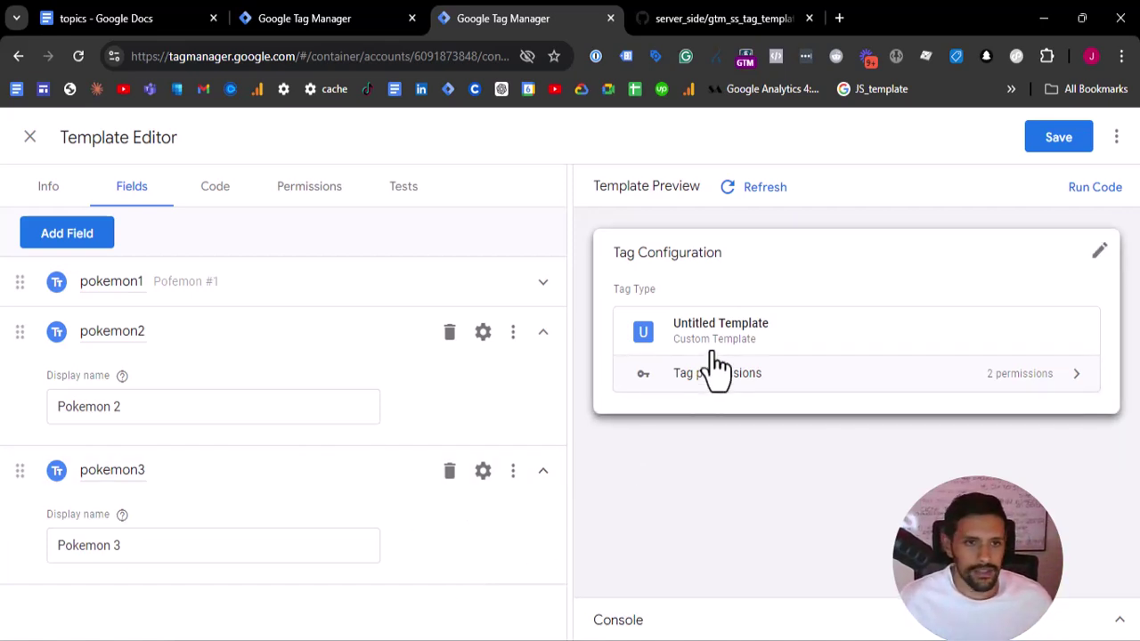
Set the template's permission for sending HTTP requests to allow any HTTPS URL.
{"action": "left_click", "coordinate": [316, 190]}
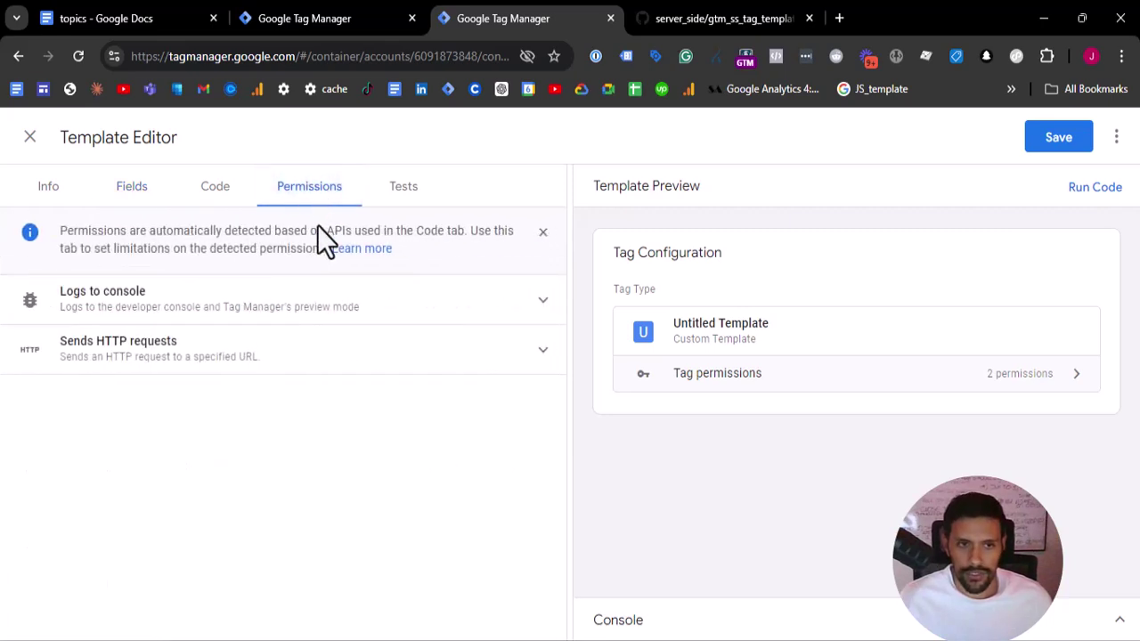
{"action": "left_click", "coordinate": [524, 354]}
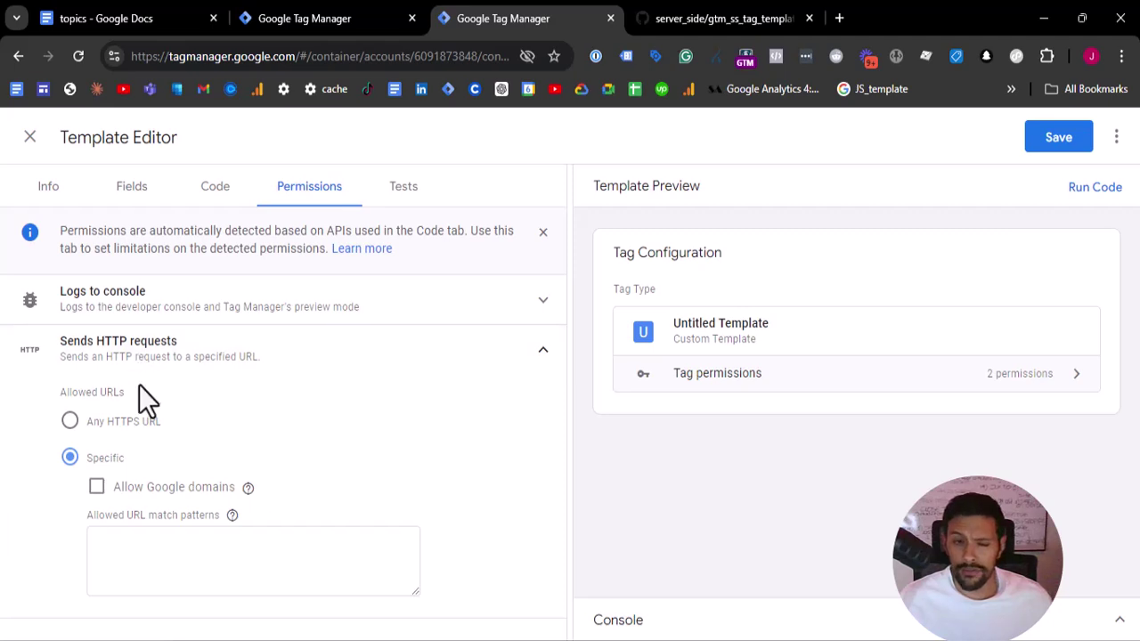
{"action": "left_click", "coordinate": [70, 422]}
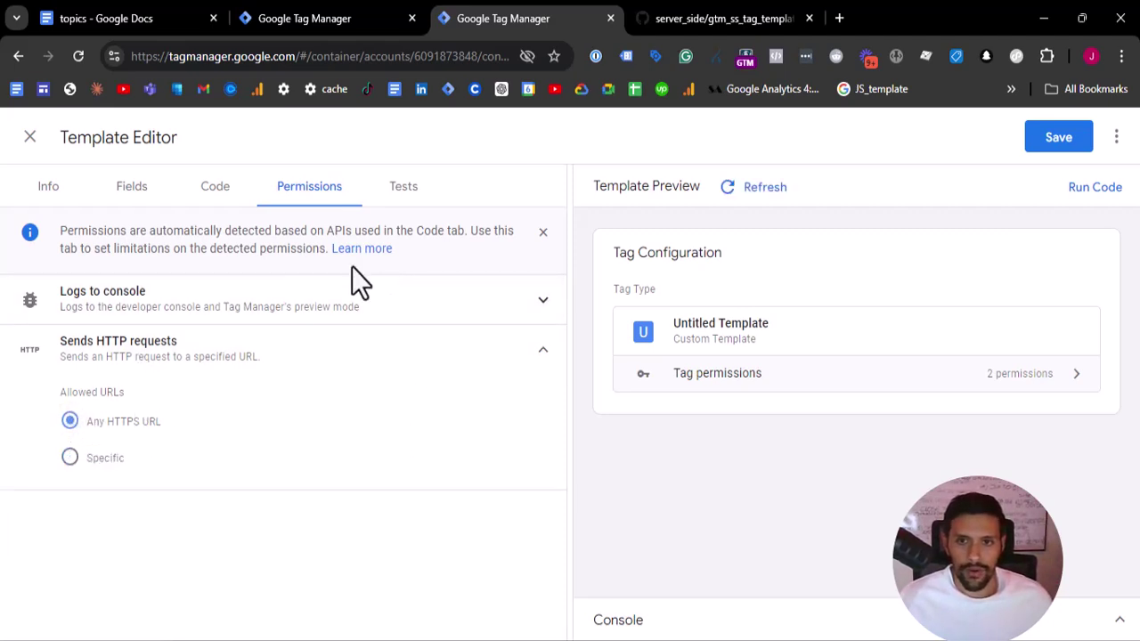
Name the template "Pokemon Affiliate Marketing Template", save it and close the template editor.
{"action": "left_click", "coordinate": [55, 192]}
{"action": "triple_click", "coordinate": [151, 267]}
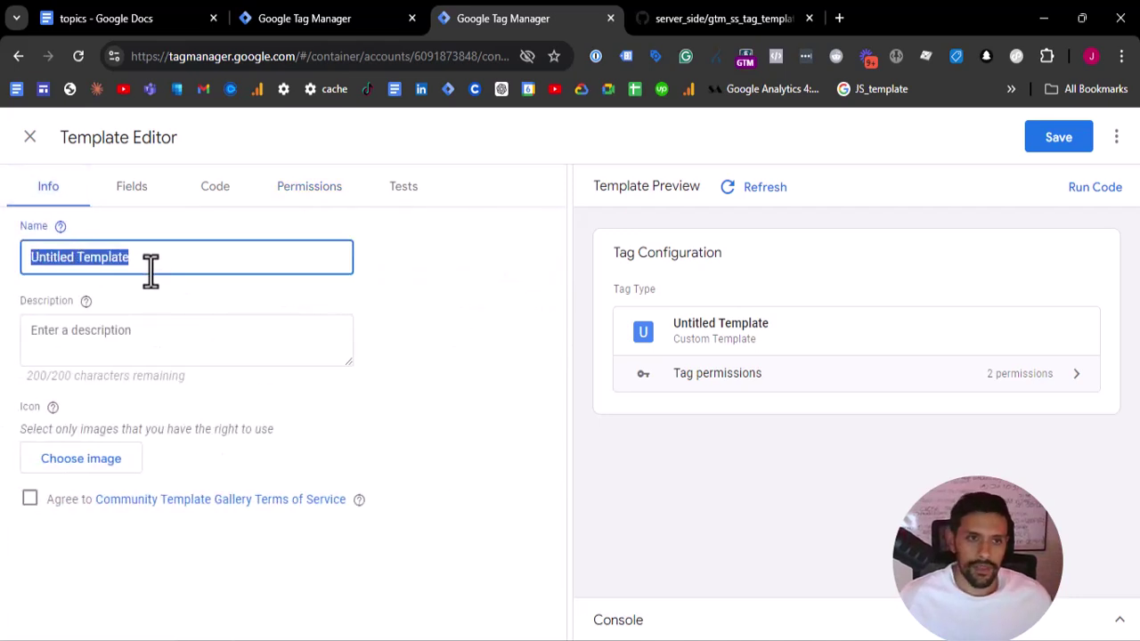
{"action": "type", "text": "Pokemon Affiliate Marketing"}
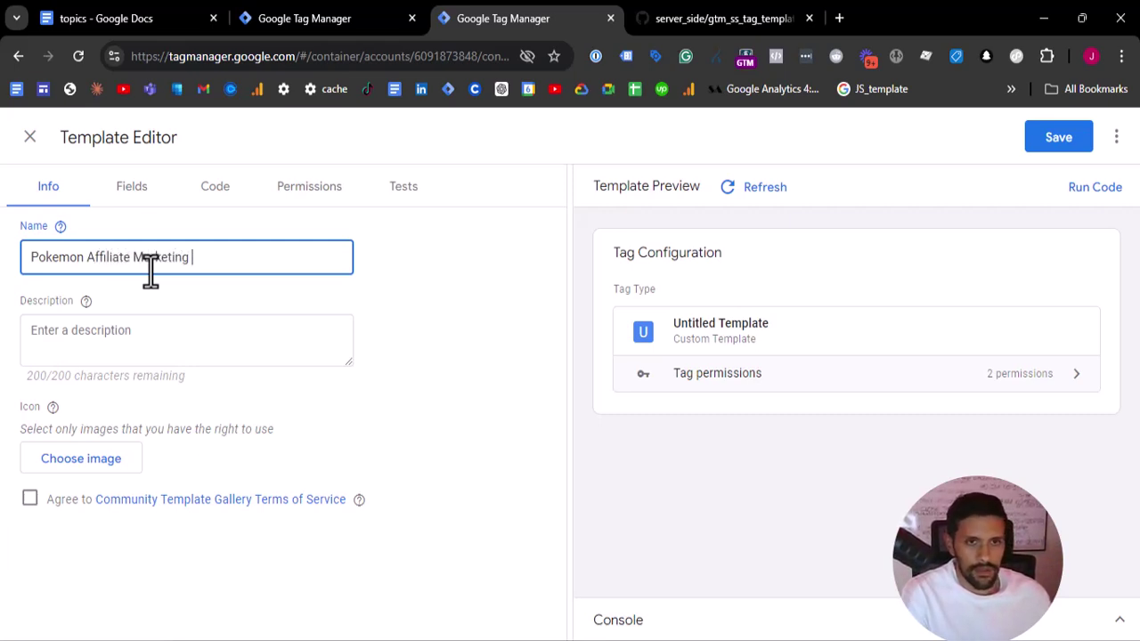
{"action": "type", "text": "Template"}
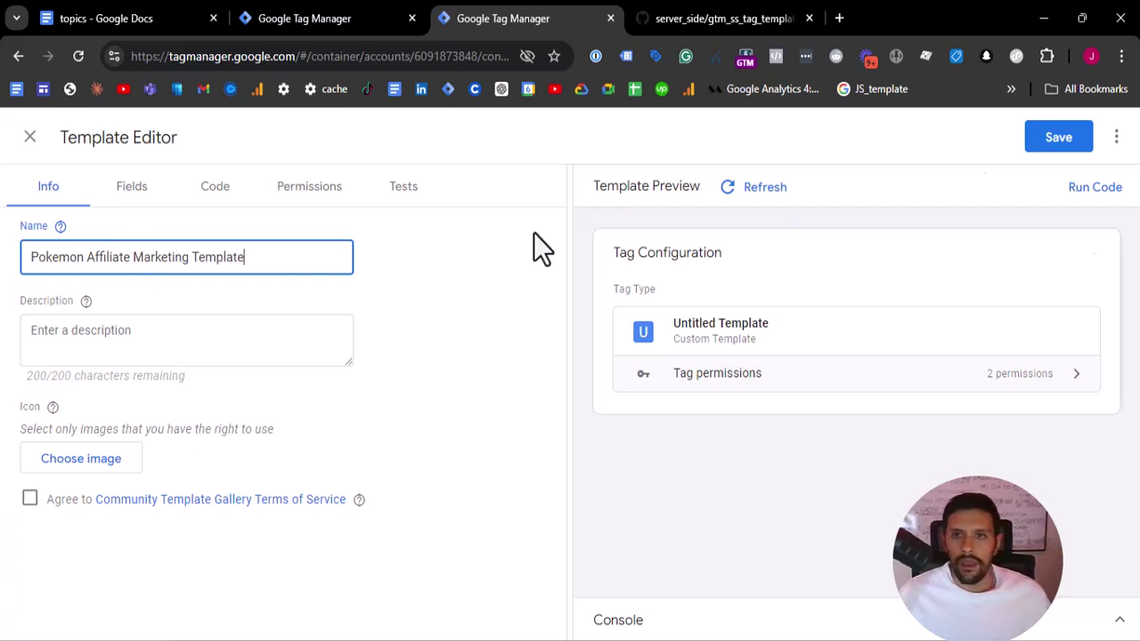
{"action": "left_click", "coordinate": [1055, 151]}
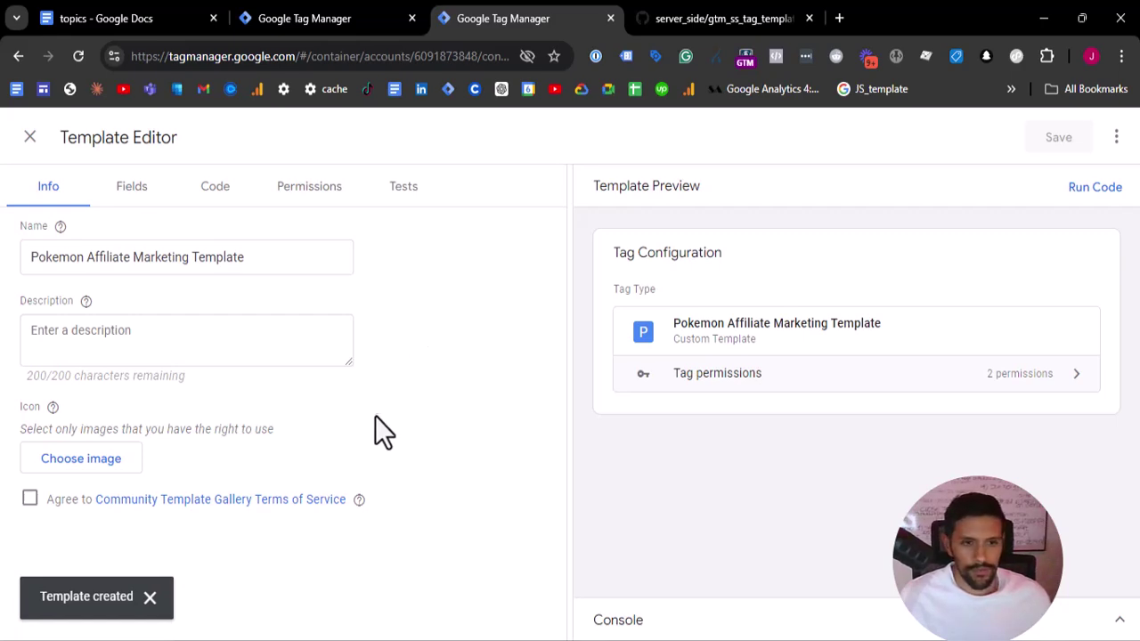
{"action": "left_click", "coordinate": [29, 137]}
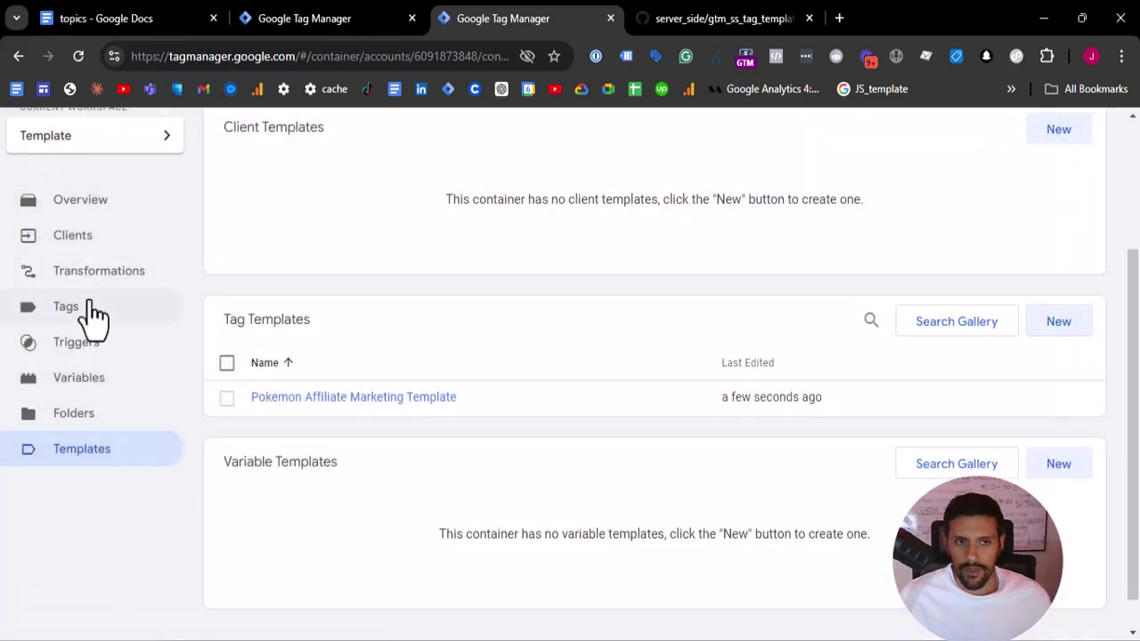
Create a new tag of the Pokemon Affiliate Marketing Template type and name it Template.
{"action": "scroll", "coordinate": [67, 472], "scroll_direction": "up", "scroll_amount": 3}
{"action": "scroll", "coordinate": [92, 472], "scroll_direction": "down", "scroll_amount": 2}
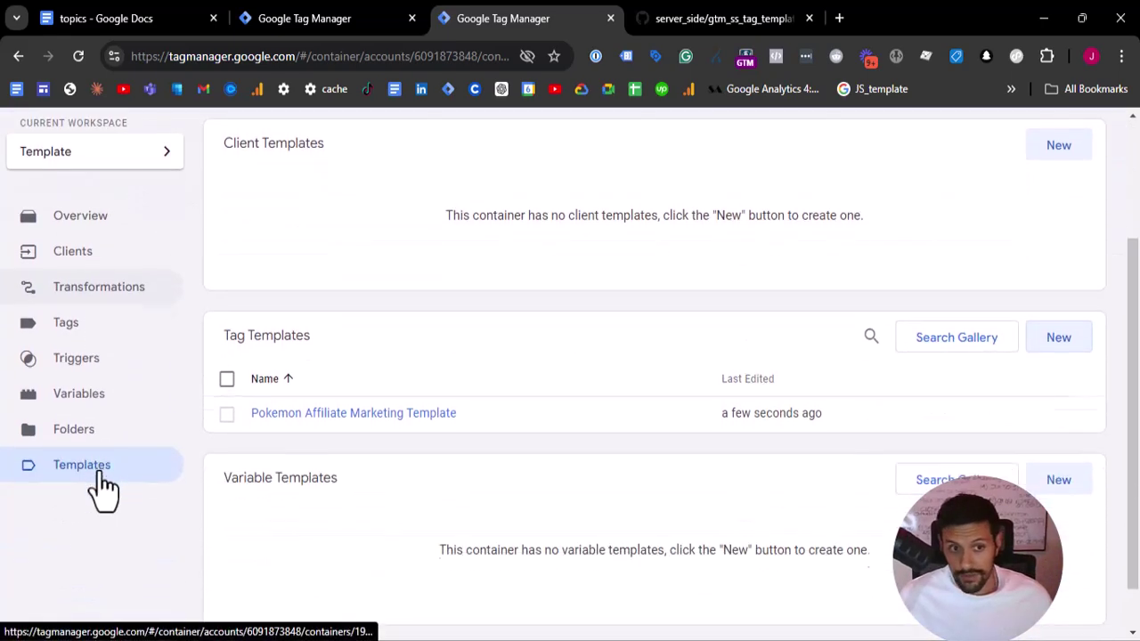
{"action": "left_click", "coordinate": [114, 330]}
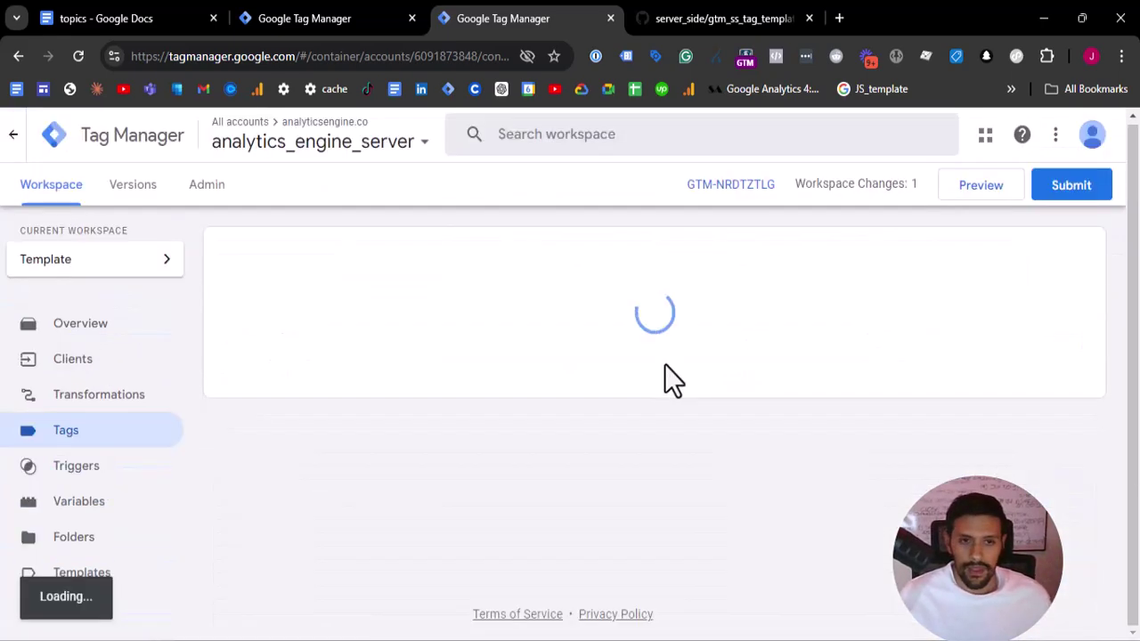
{"action": "left_click", "coordinate": [1064, 256]}
{"action": "left_click", "coordinate": [537, 272]}
{"action": "scroll", "coordinate": [732, 365], "scroll_direction": "down", "scroll_amount": 1}
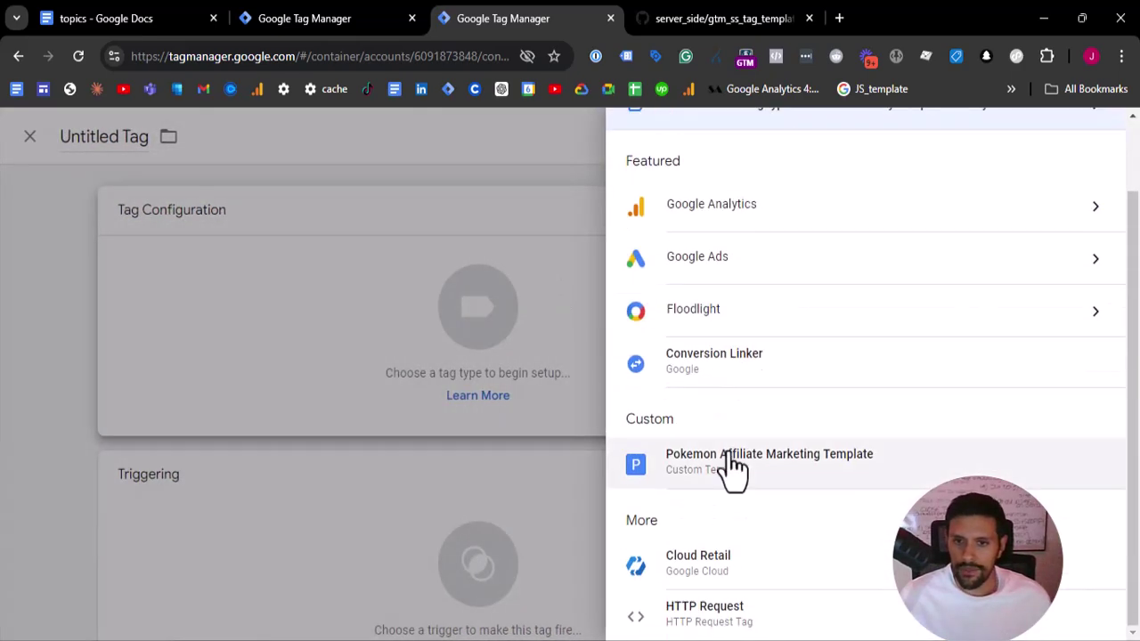
{"action": "left_click", "coordinate": [775, 476]}
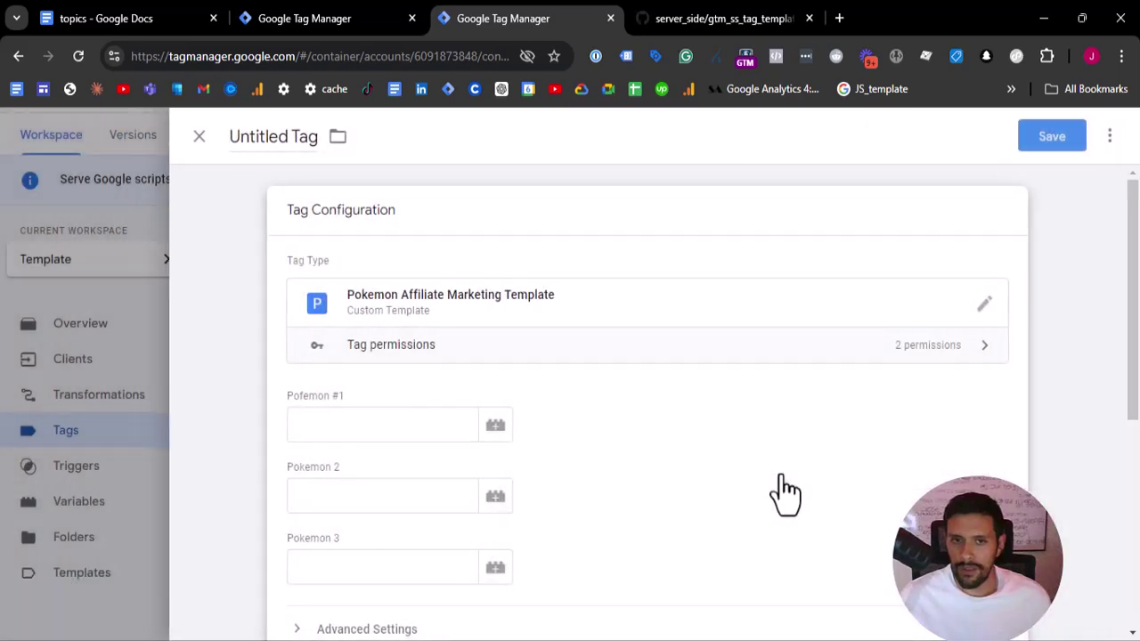
{"action": "left_click", "coordinate": [271, 144]}
{"action": "type", "text": "Tem"}
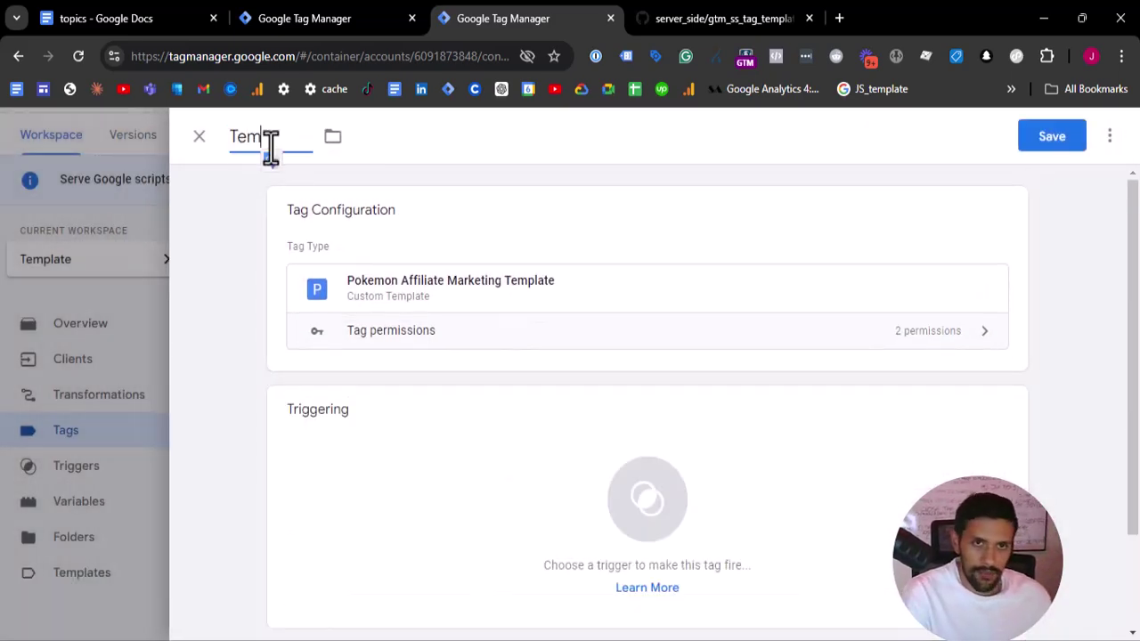
Fill the tag's three Pokemon fields in order with Pikachu, Ivy and Charmander.
{"action": "left_click", "coordinate": [668, 303]}
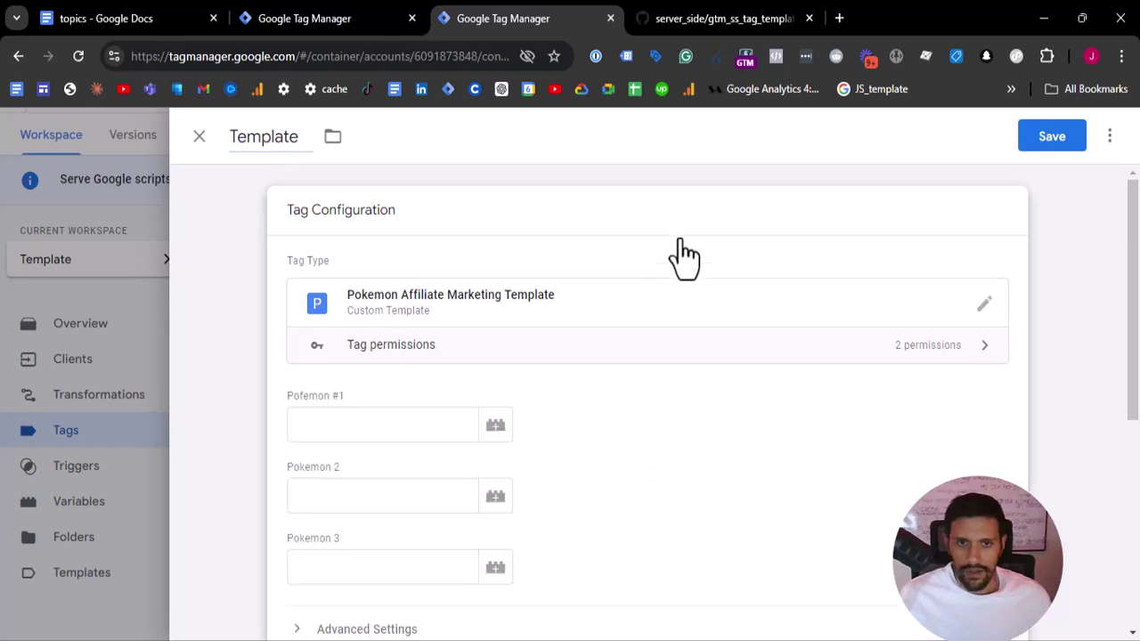
{"action": "scroll", "coordinate": [473, 324], "scroll_direction": "down", "scroll_amount": 1}
{"action": "left_click", "coordinate": [403, 337]}
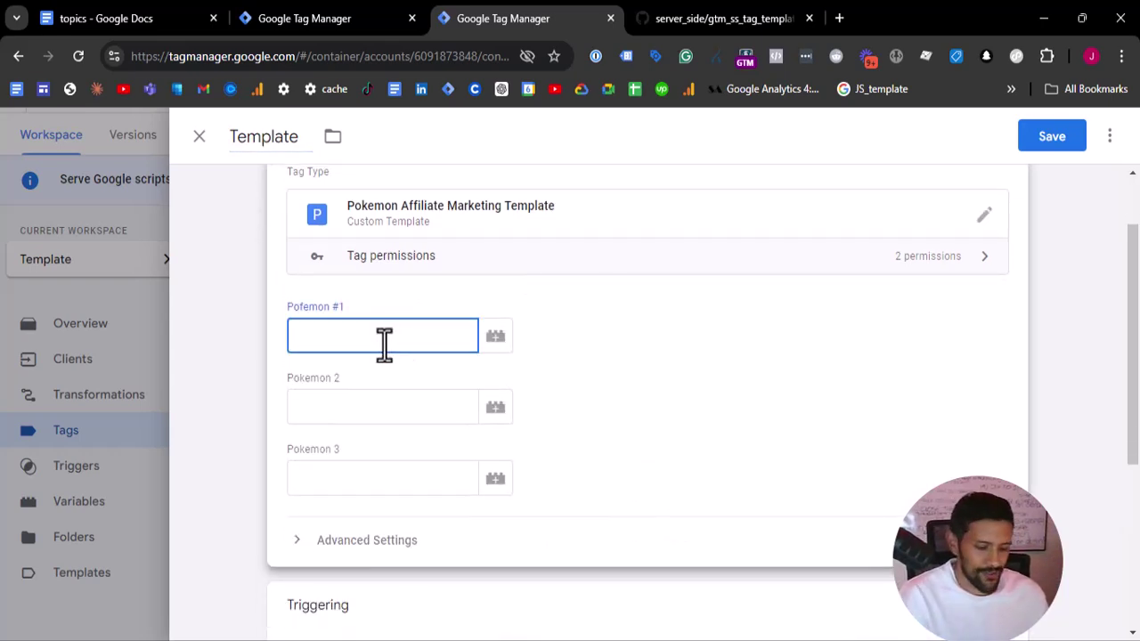
{"action": "type", "text": "Pikachu"}
{"action": "key", "text": "Tab"}
{"action": "key", "text": "Tab"}
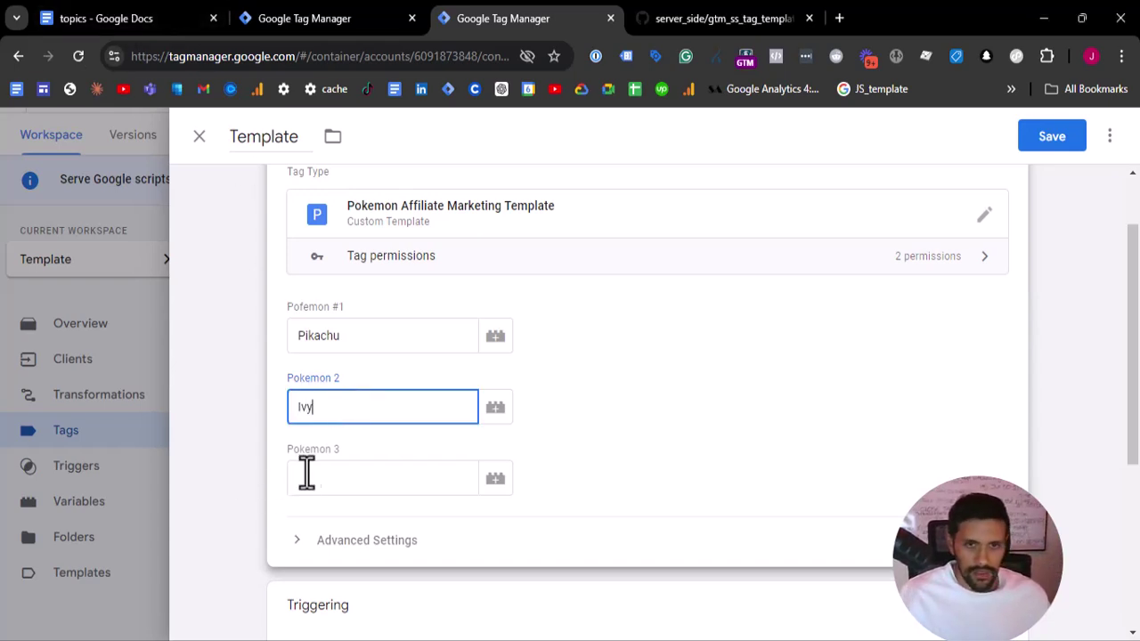
{"action": "left_click", "coordinate": [327, 476]}
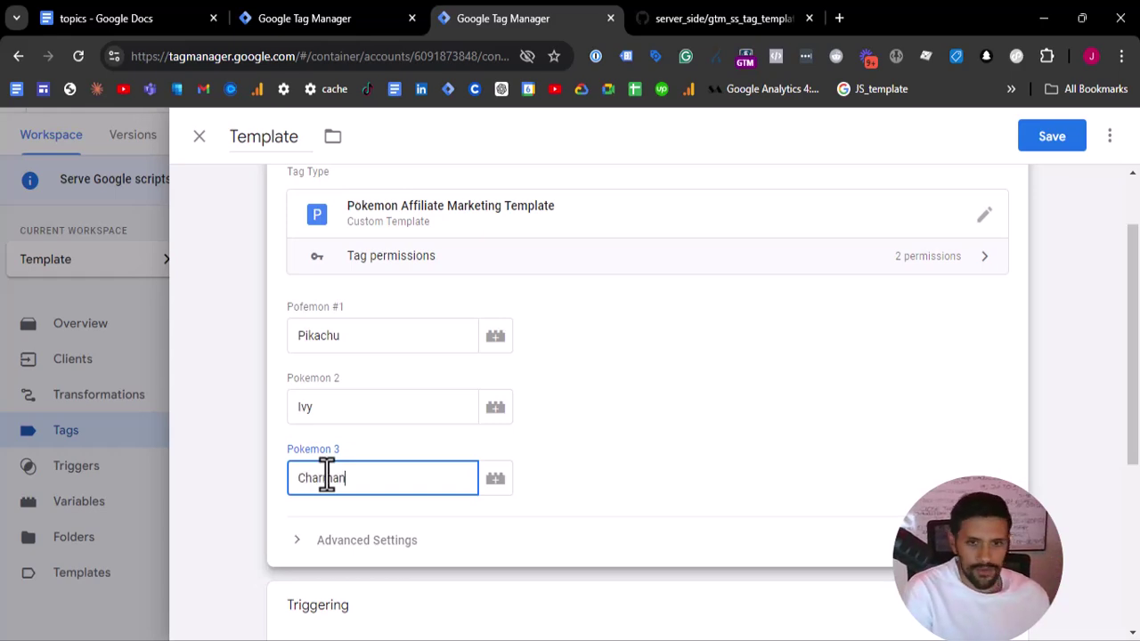
Assign the All Pages trigger to the tag and save it.
{"action": "scroll", "coordinate": [588, 432], "scroll_direction": "down", "scroll_amount": 4}
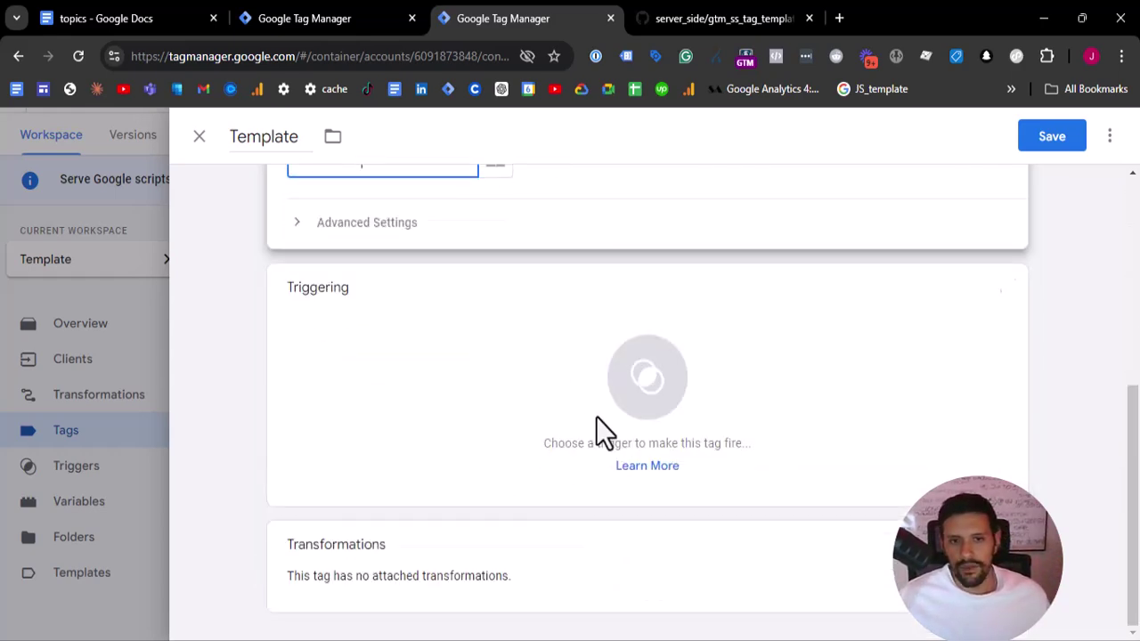
{"action": "left_click", "coordinate": [844, 378]}
{"action": "left_click", "coordinate": [459, 224]}
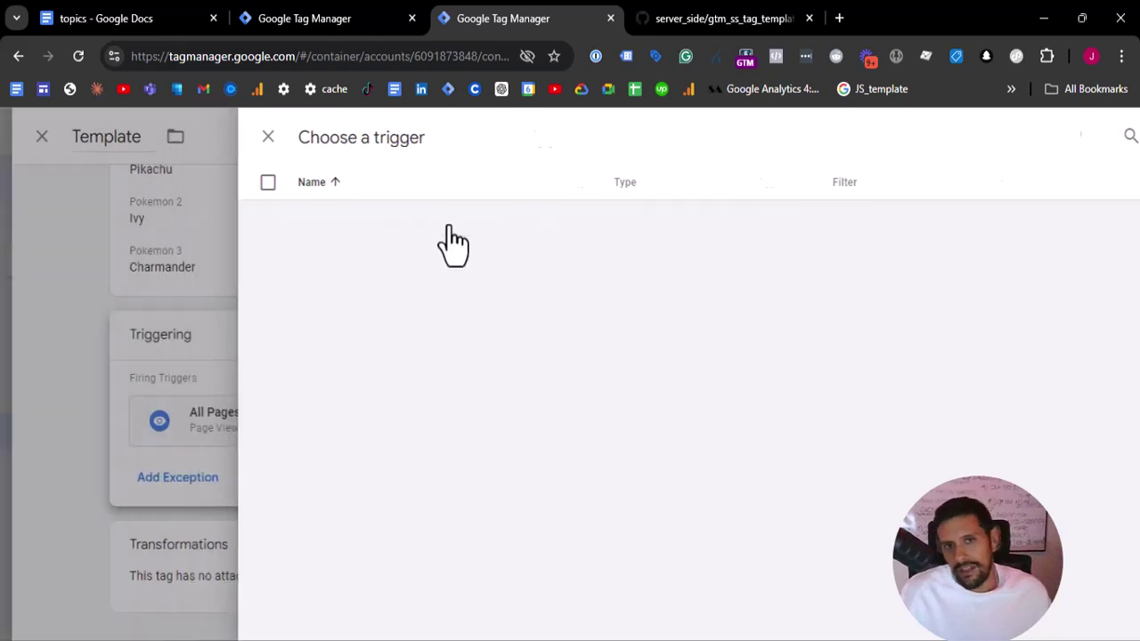
{"action": "scroll", "coordinate": [512, 375], "scroll_direction": "up", "scroll_amount": 3}
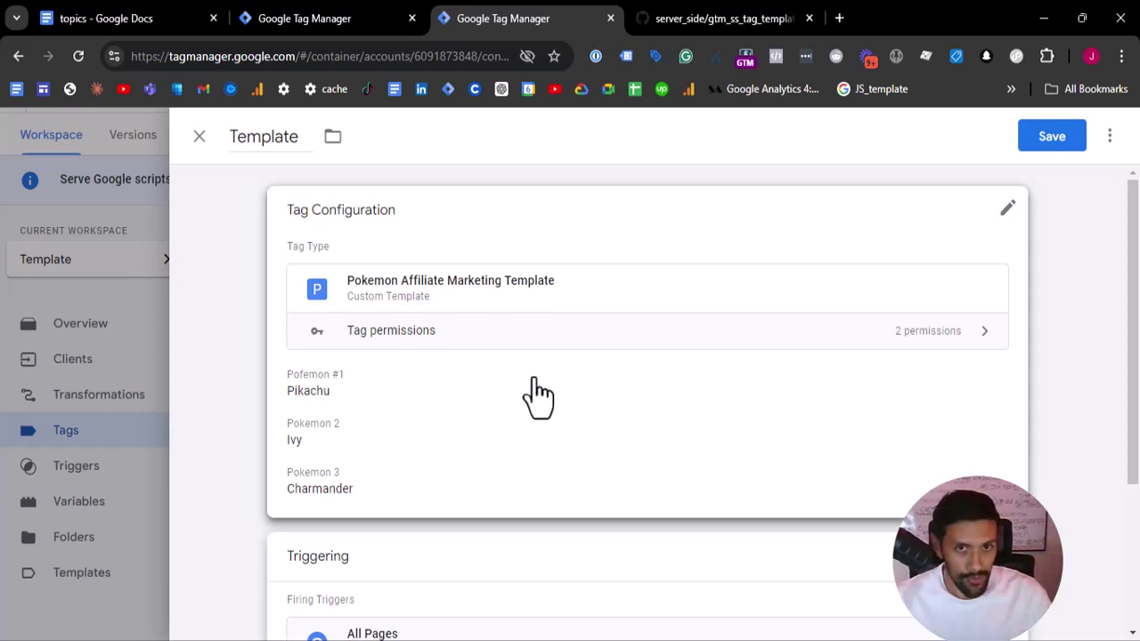
{"action": "scroll", "coordinate": [600, 496], "scroll_direction": "down", "scroll_amount": 1}
{"action": "scroll", "coordinate": [636, 458], "scroll_direction": "up", "scroll_amount": 1}
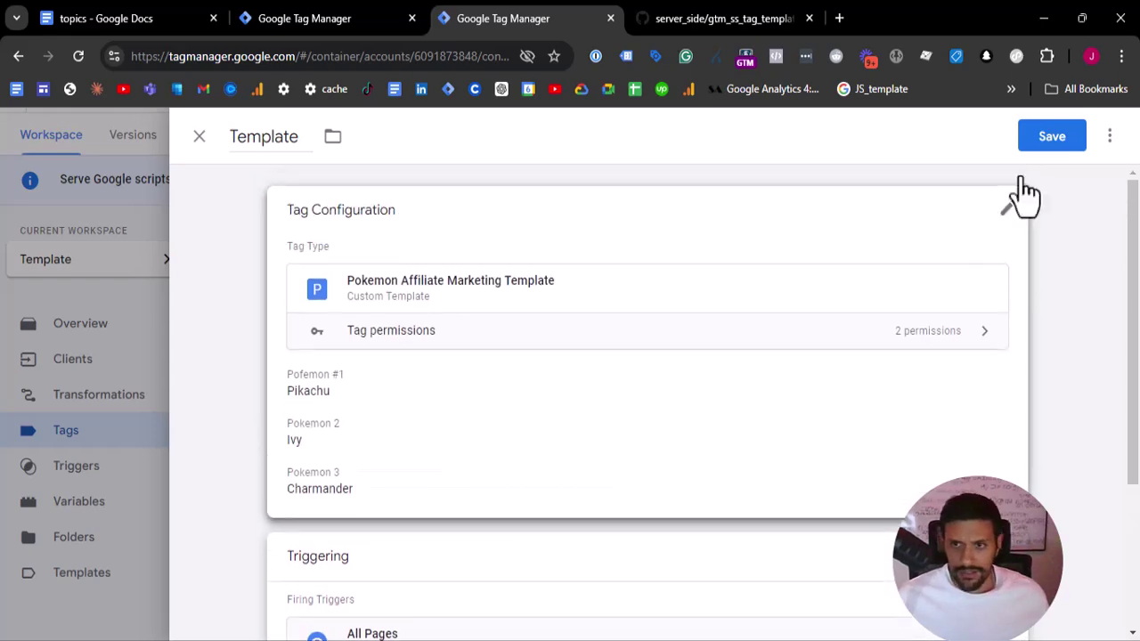
{"action": "left_click", "coordinate": [1079, 141]}
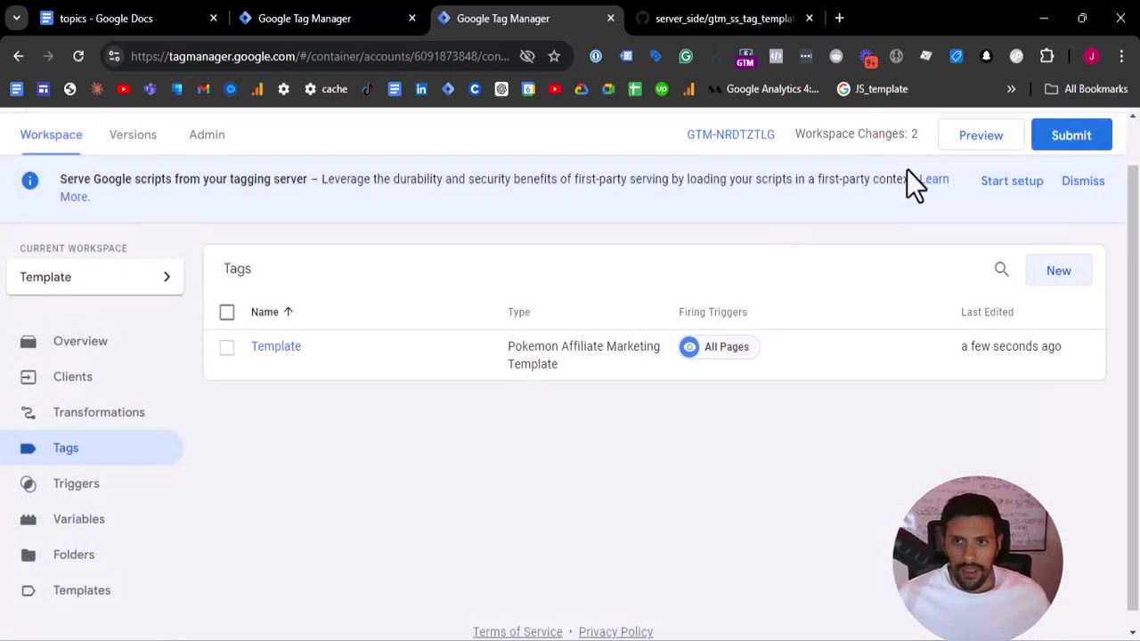
Start preview mode for the analytics_engine_server container.
{"action": "left_click", "coordinate": [967, 188]}
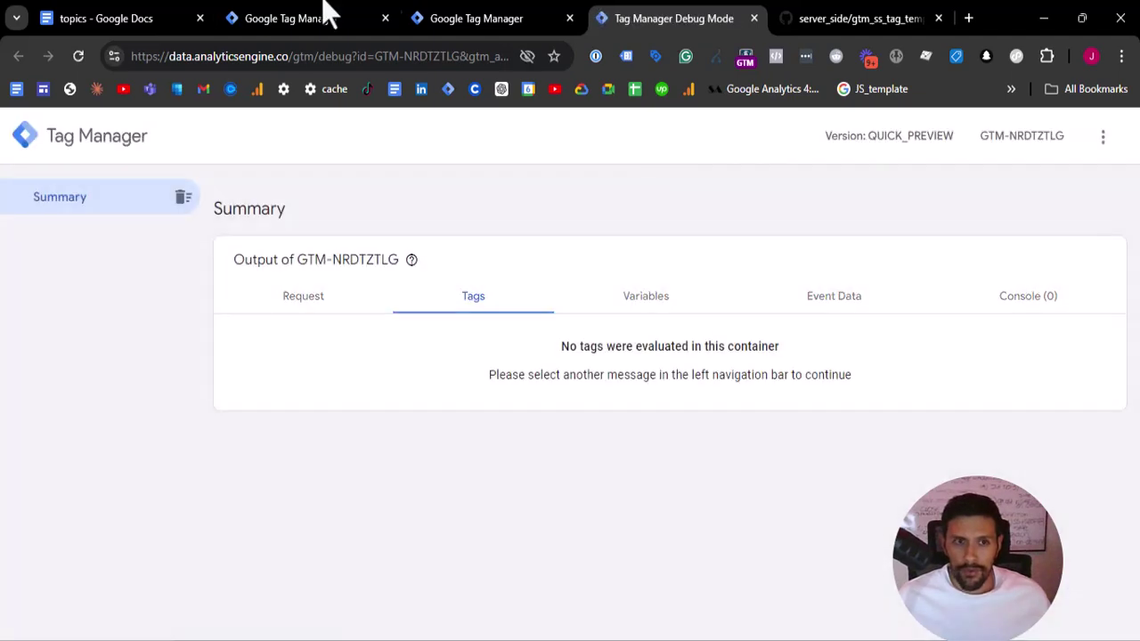
{"action": "left_click", "coordinate": [357, 13]}
{"action": "left_click", "coordinate": [695, 13]}
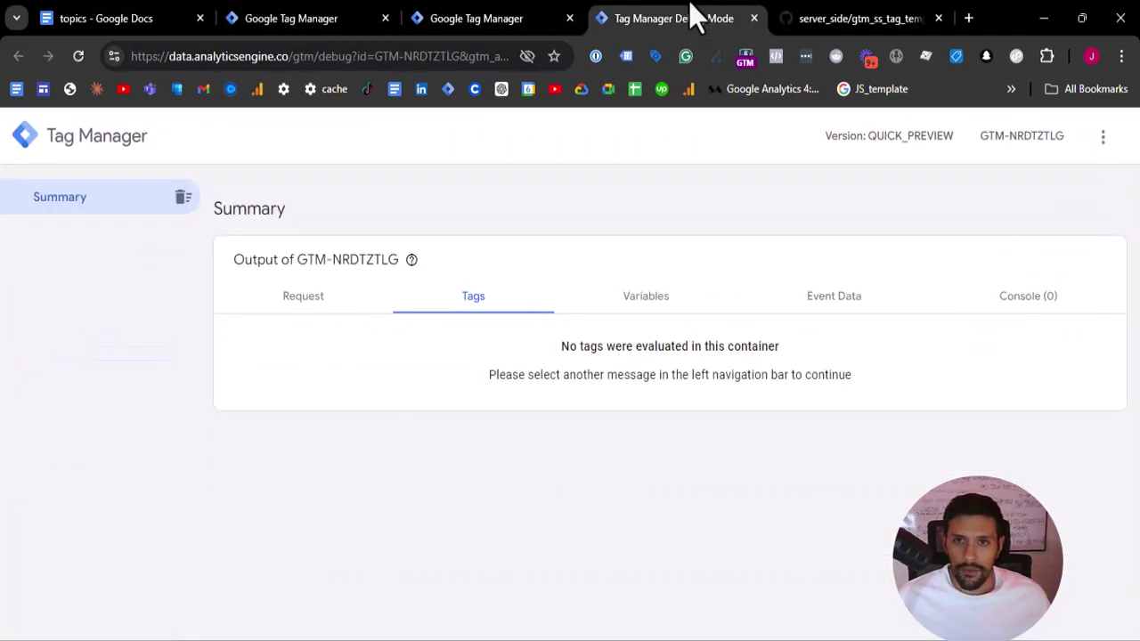
{"action": "left_click", "coordinate": [341, 12]}
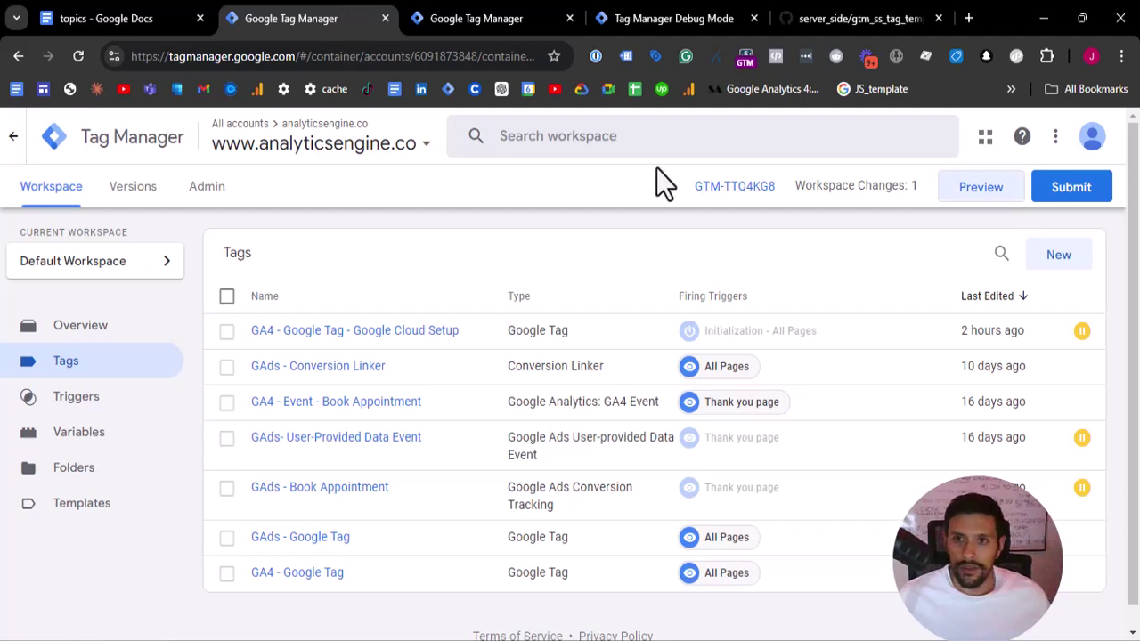
{"action": "left_click", "coordinate": [989, 197]}
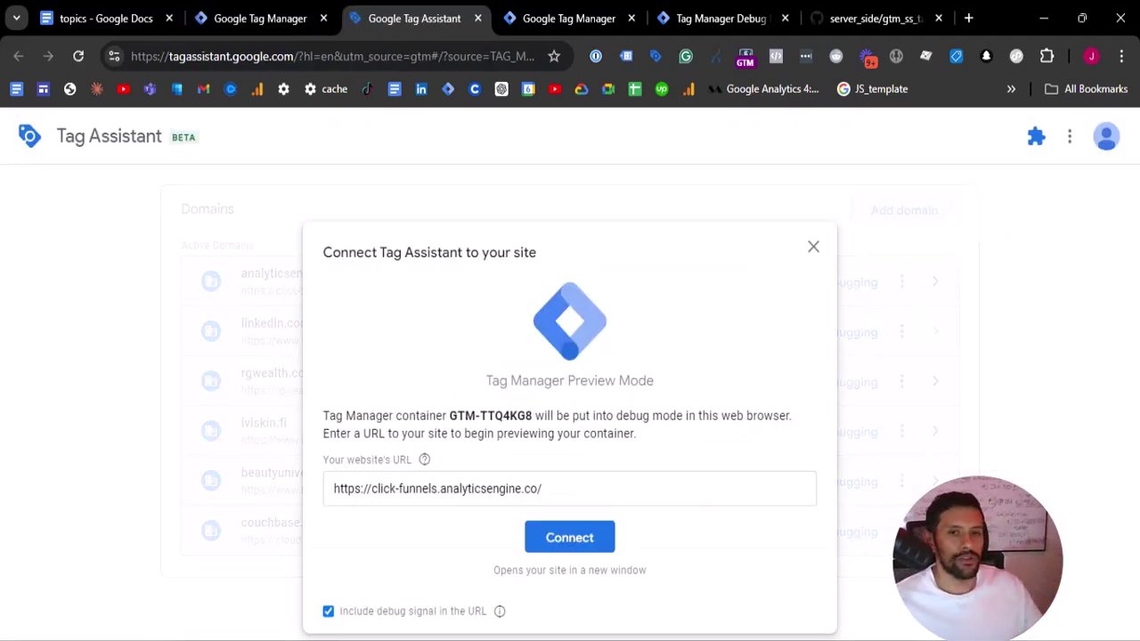
{"action": "left_click", "coordinate": [592, 543]}
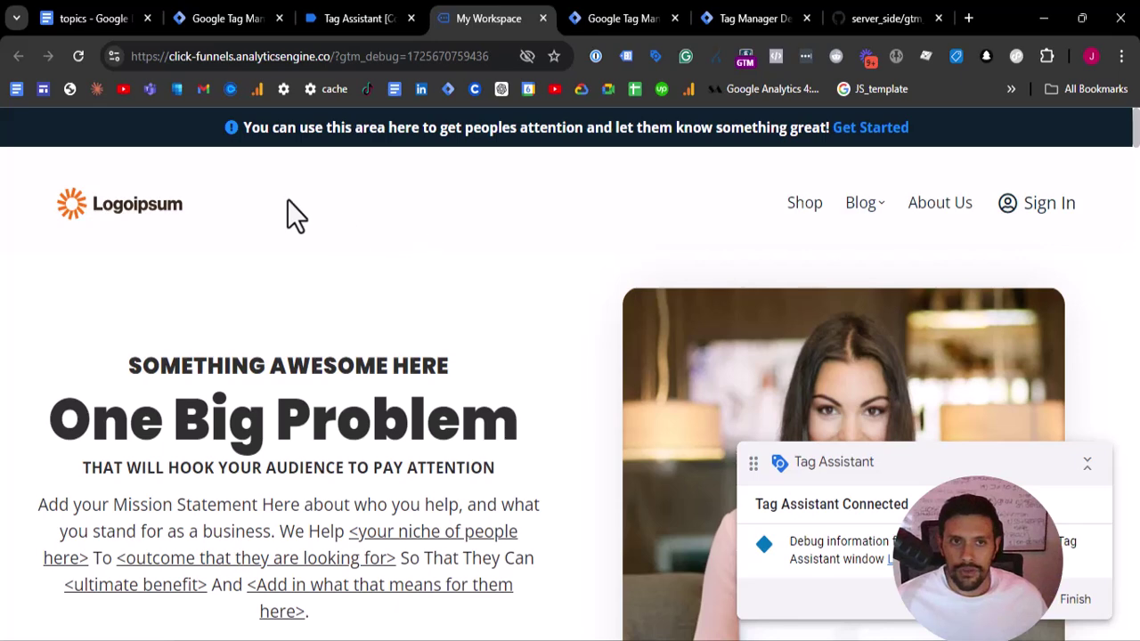
{"action": "left_click", "coordinate": [78, 56]}
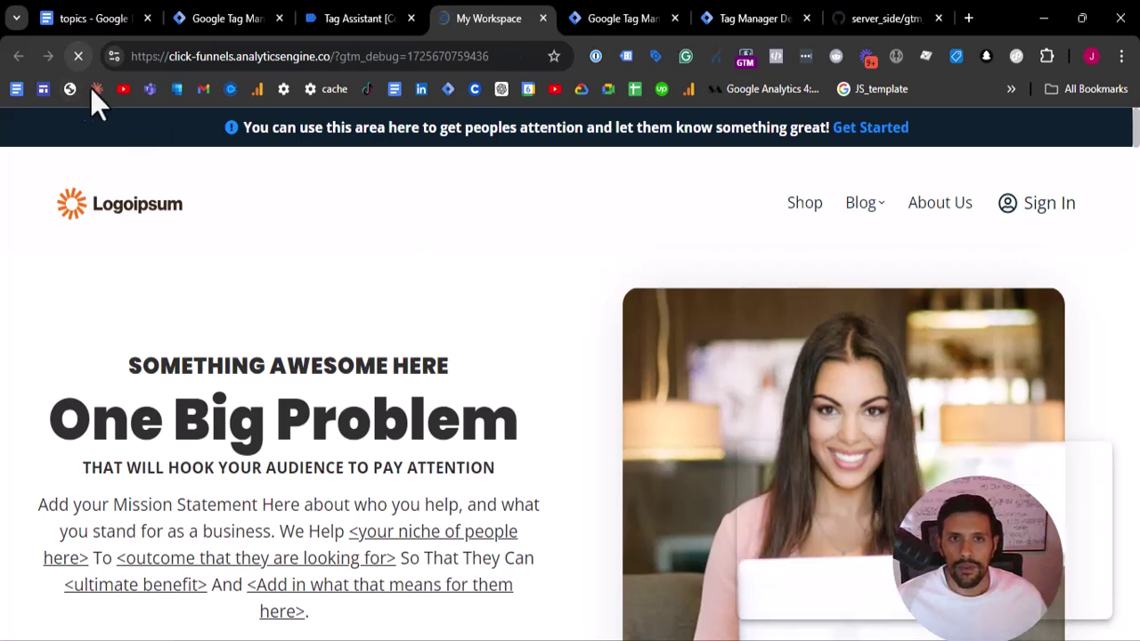
In the server container's debug view, open the Template tag under the latest page_view event and check its property values.
{"action": "left_click", "coordinate": [620, 12]}
{"action": "left_click", "coordinate": [713, 18]}
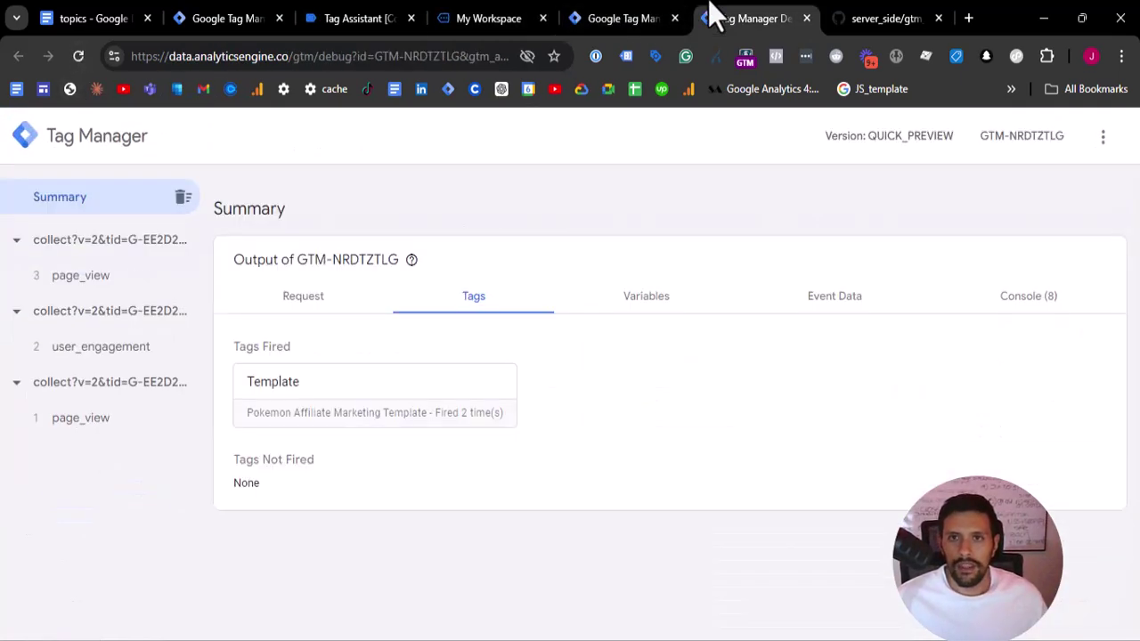
{"action": "left_click", "coordinate": [78, 280]}
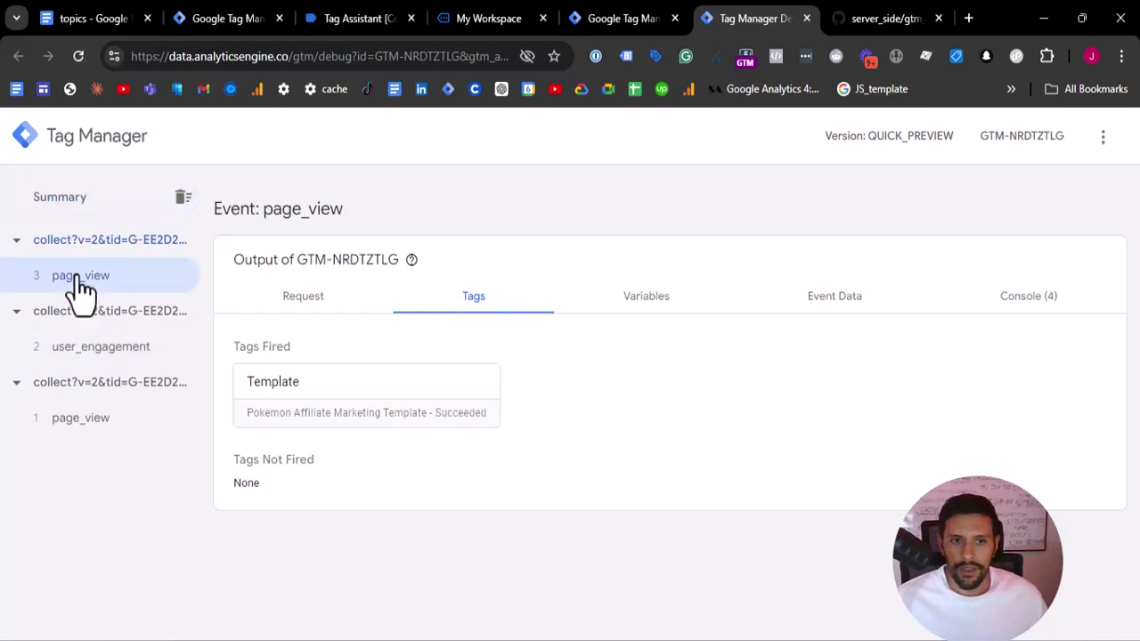
{"action": "left_click", "coordinate": [324, 389]}
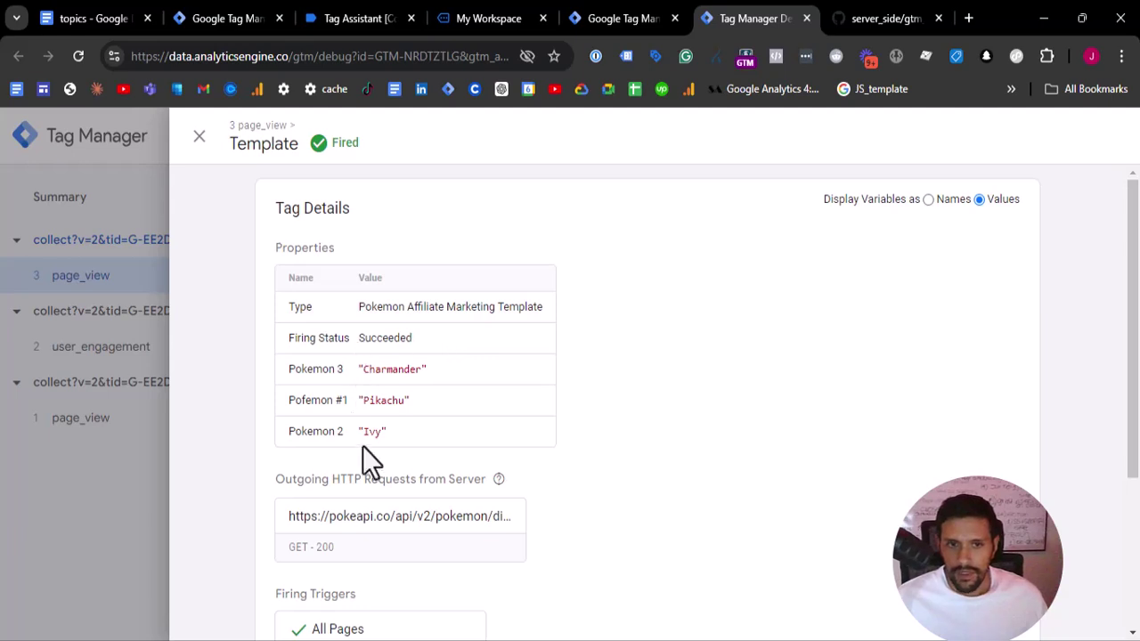
{"action": "left_click_drag", "start_coordinate": [411, 386], "coordinate": [459, 458]}
{"action": "left_click", "coordinate": [448, 433]}
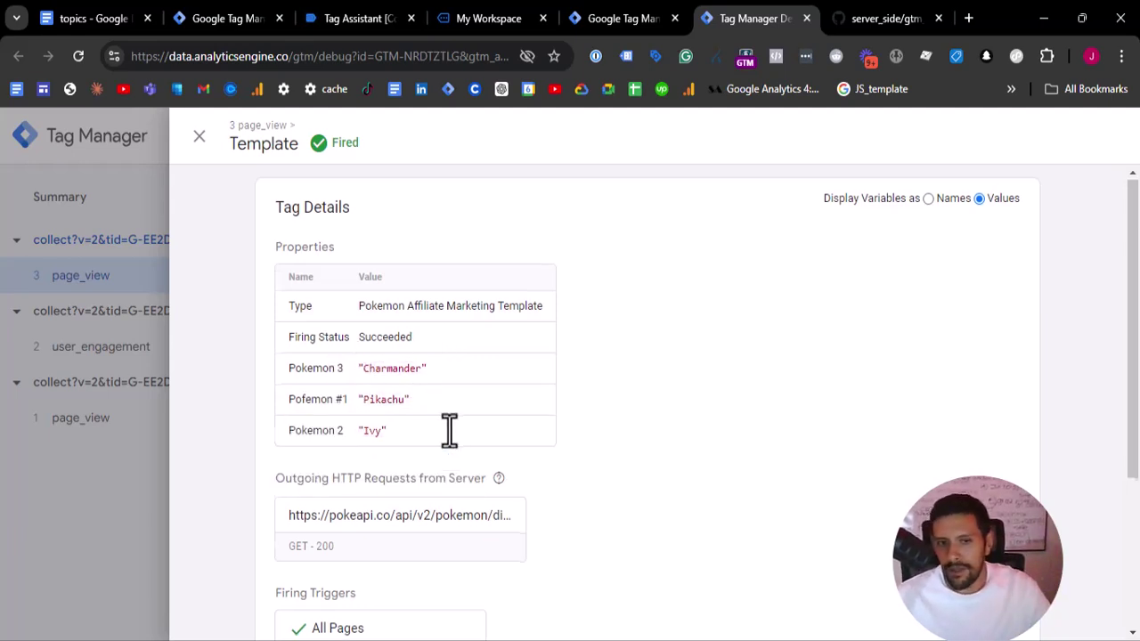
{"action": "scroll", "coordinate": [449, 431], "scroll_direction": "down", "scroll_amount": 1}
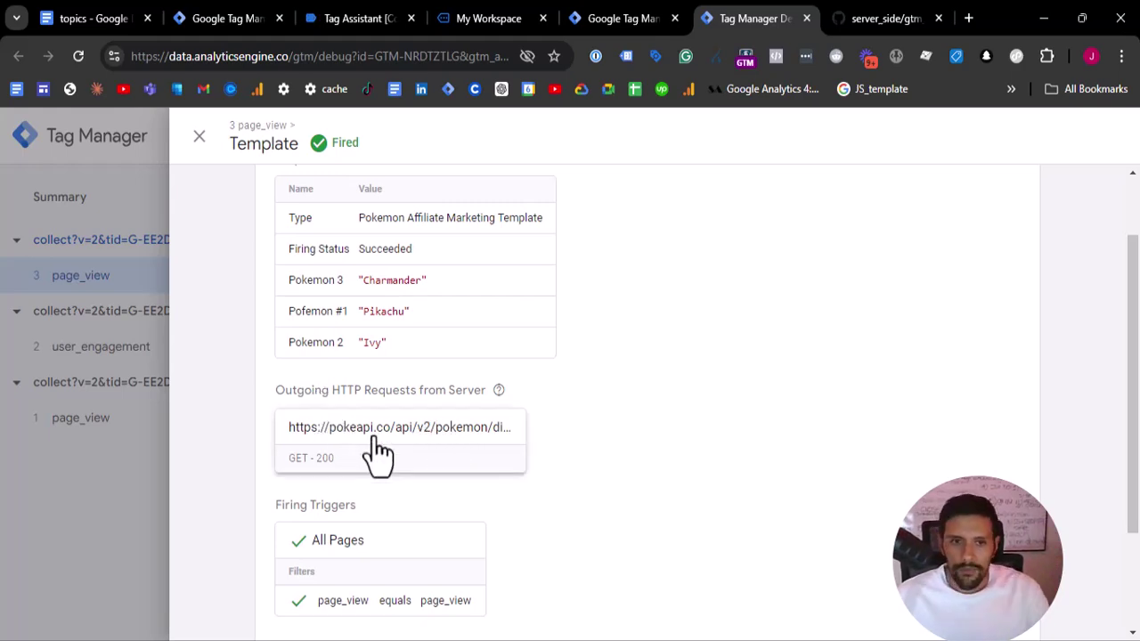
Open the details of the tag's outgoing HTTP request to pokeapi.co.
{"action": "key", "text": "ctrl+plus"}
{"action": "key", "text": "ctrl+plus"}
{"action": "key", "text": "ctrl+plus"}
{"action": "key", "text": "ctrl+plus"}
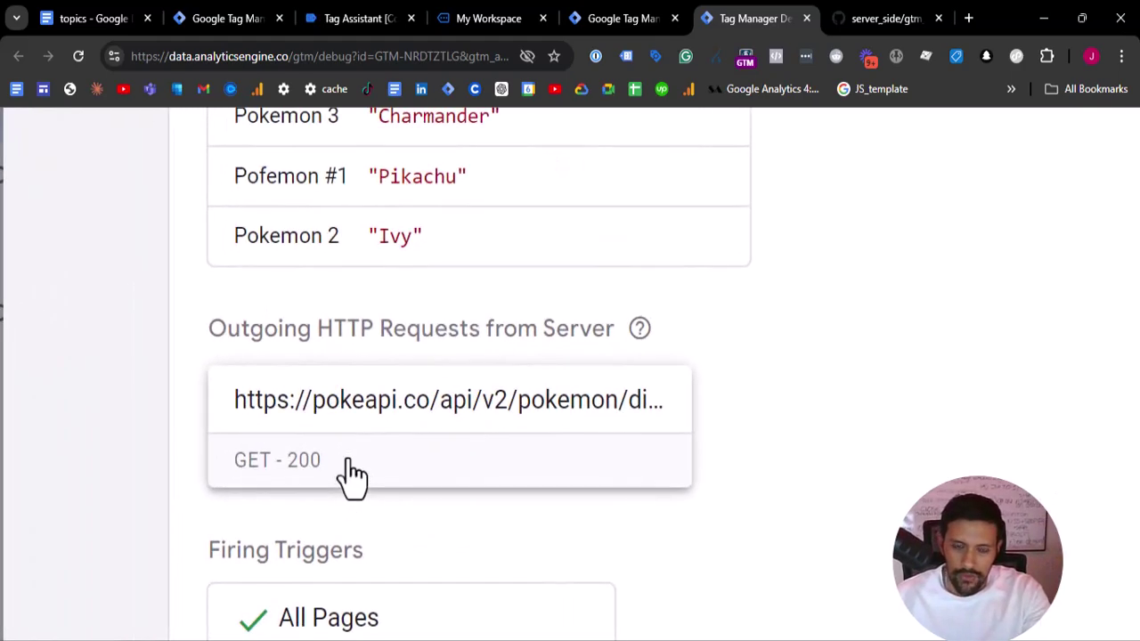
{"action": "left_click", "coordinate": [425, 446]}
{"action": "key", "text": "ctrl+0"}
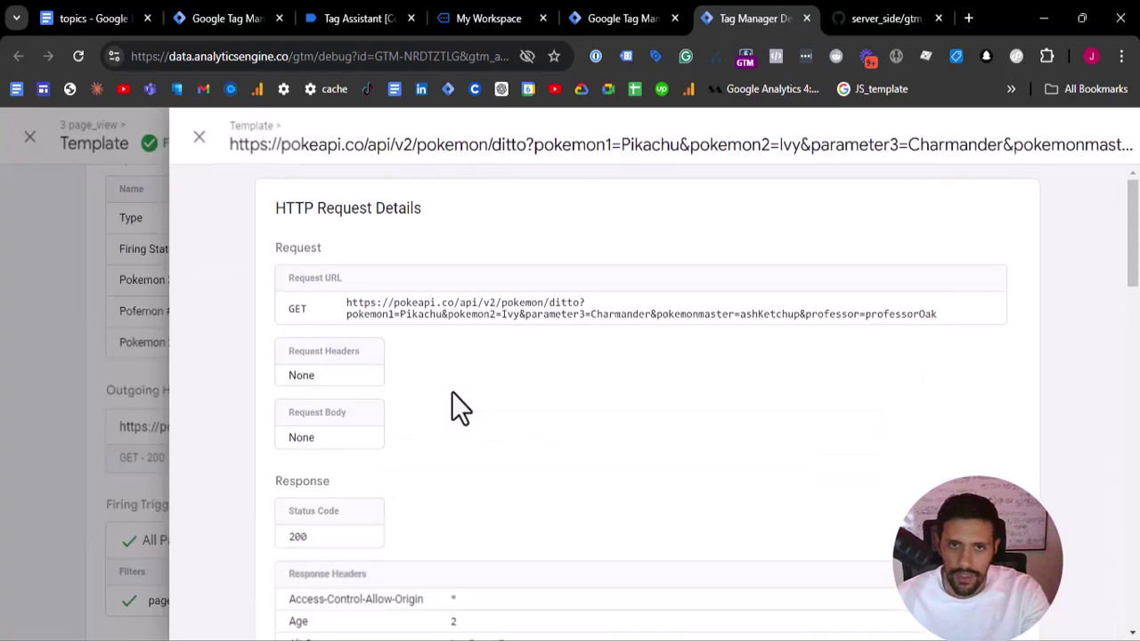
Enlarge the request URL and examine the static and dynamic parameters in its query string.
{"action": "key", "text": "ctrl+plus"}
{"action": "key", "text": "ctrl+plus"}
{"action": "key", "text": "ctrl+plus"}
{"action": "key", "text": "ctrl+plus"}
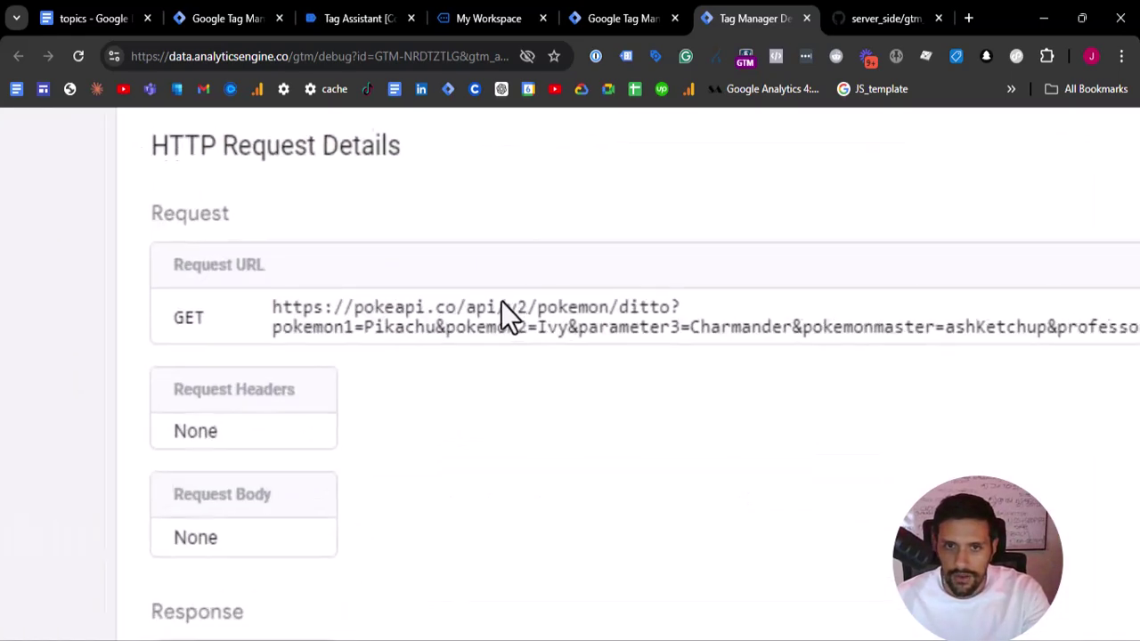
{"action": "scroll", "coordinate": [222, 313], "scroll_direction": "right", "scroll_amount": 1}
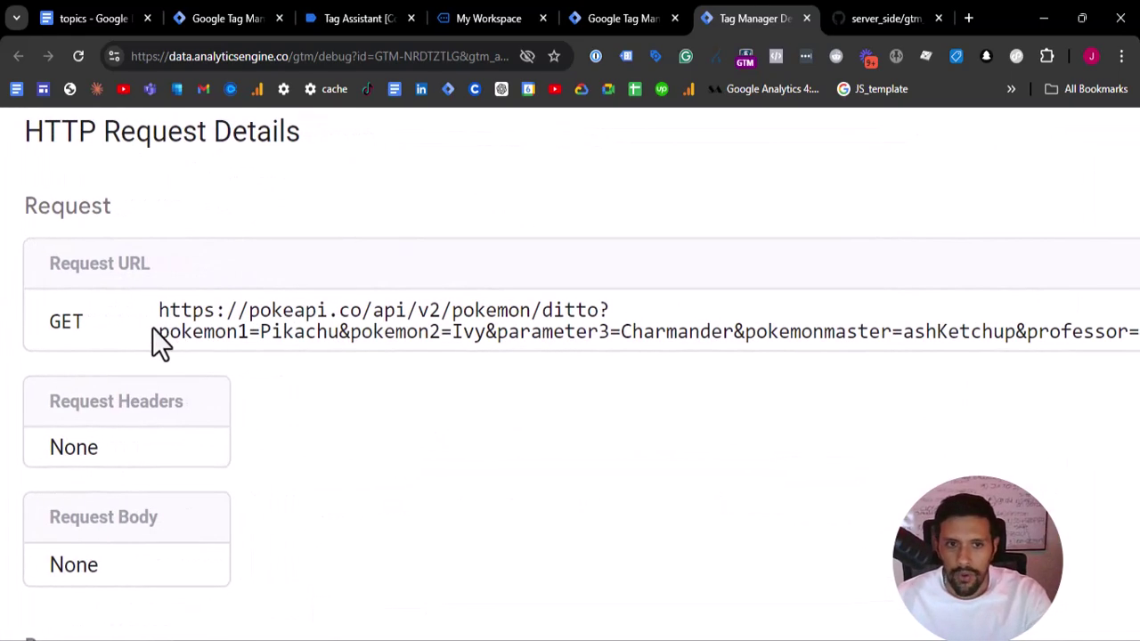
{"action": "left_click_drag", "start_coordinate": [153, 331], "coordinate": [339, 334]}
{"action": "left_click", "coordinate": [344, 334]}
{"action": "left_click_drag", "start_coordinate": [259, 332], "coordinate": [369, 332]}
{"action": "left_click_drag", "start_coordinate": [462, 326], "coordinate": [486, 332]}
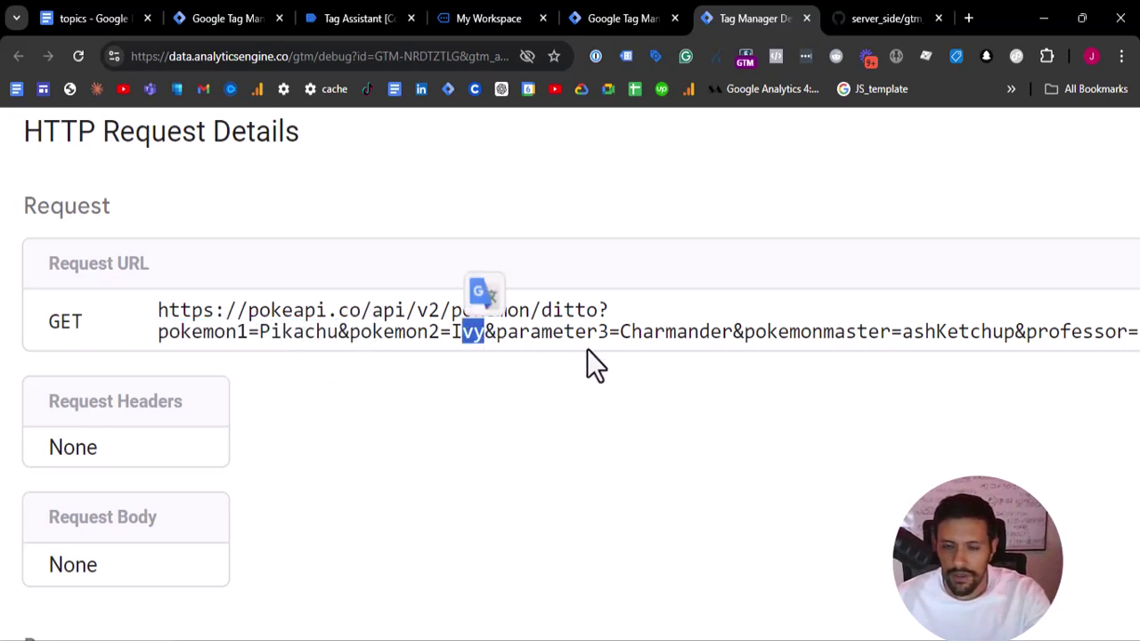
{"action": "scroll", "coordinate": [586, 349], "scroll_direction": "right", "scroll_amount": 7}
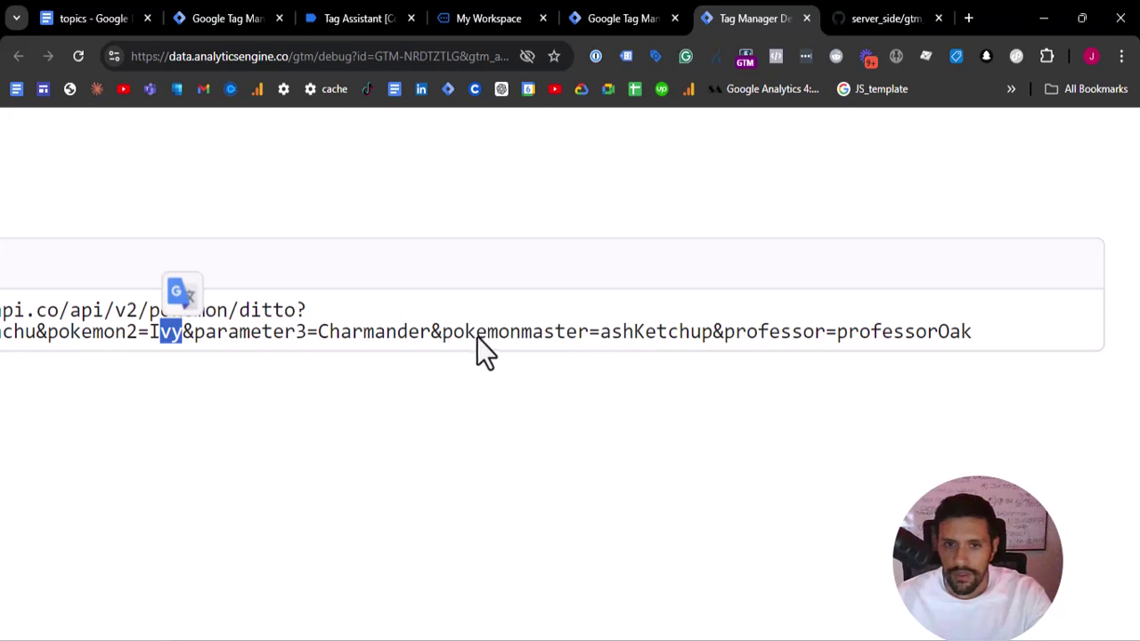
{"action": "right_click", "coordinate": [446, 345]}
{"action": "double_click", "coordinate": [435, 332]}
{"action": "left_click_drag", "start_coordinate": [436, 335], "coordinate": [77, 320]}
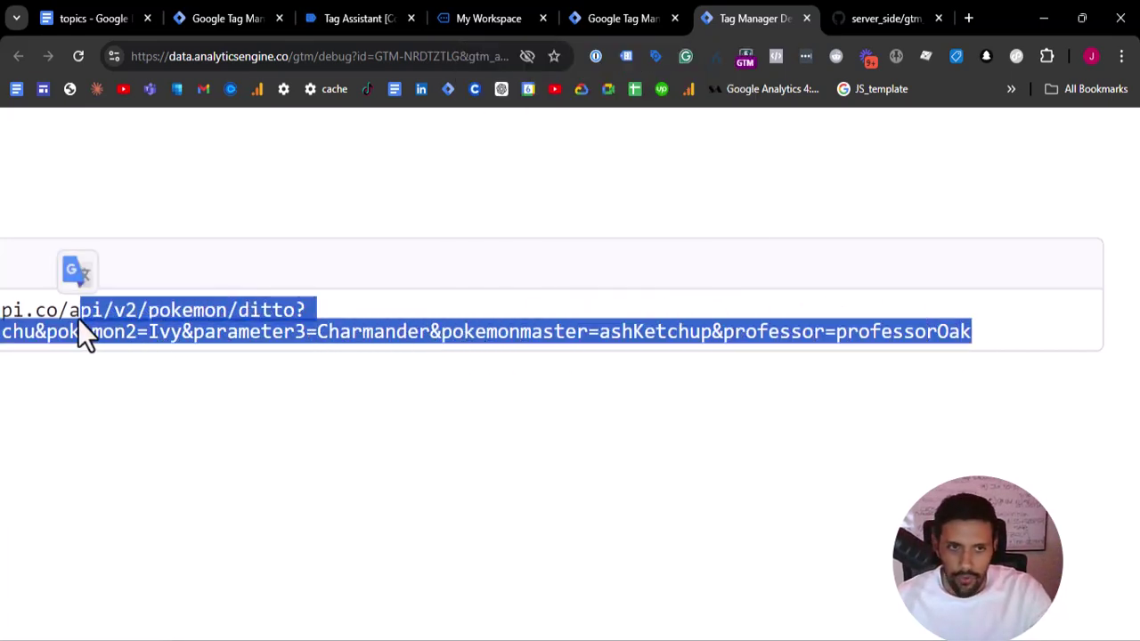
Review the request headers, request body and response details of the PokeAPI call.
{"action": "scroll", "coordinate": [81, 317], "scroll_direction": "down", "scroll_amount": 5, "text": "ctrl"}
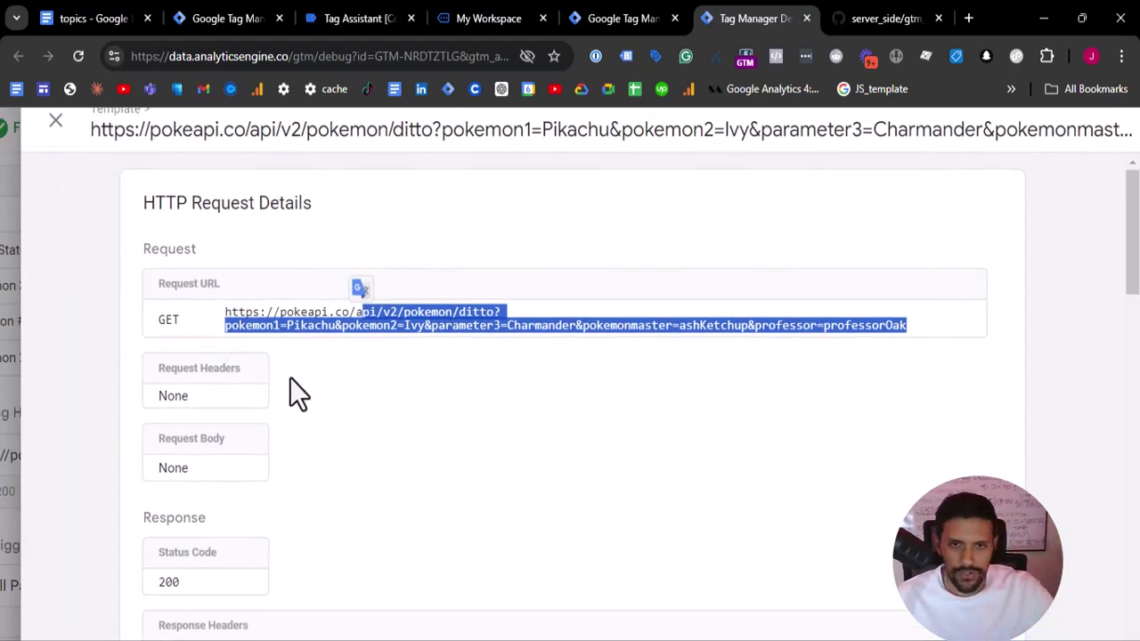
{"action": "scroll", "coordinate": [303, 378], "scroll_direction": "down", "scroll_amount": 2}
{"action": "scroll", "coordinate": [325, 378], "scroll_direction": "up", "scroll_amount": 2}
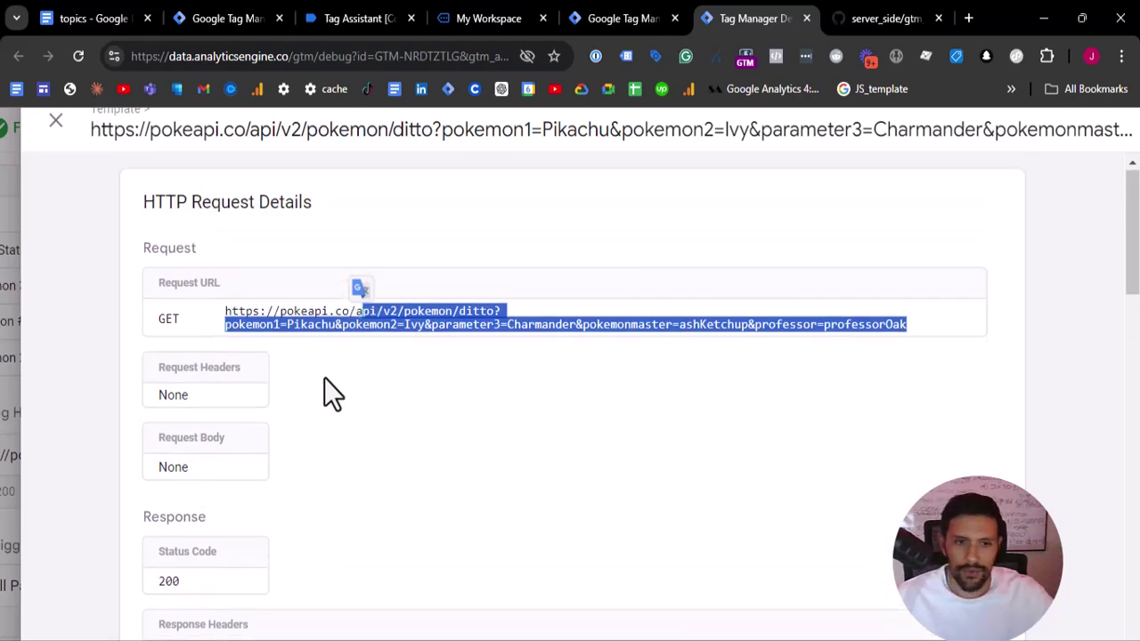
{"action": "scroll", "coordinate": [324, 378], "scroll_direction": "down", "scroll_amount": 2}
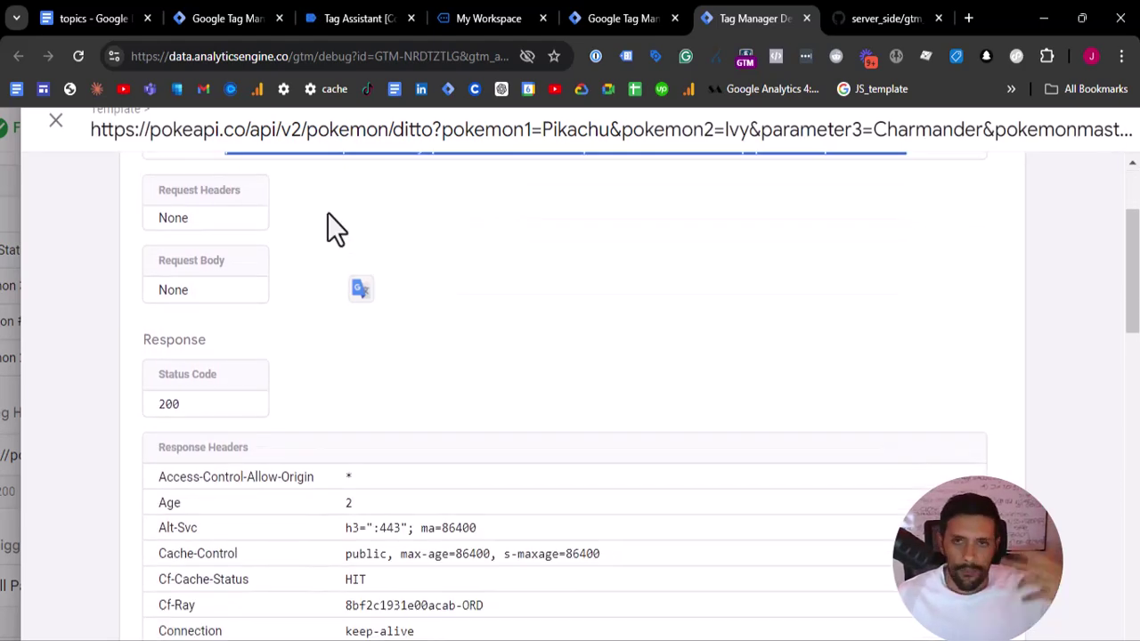
Examine the response headers and the full response body of the PokeAPI request, highlighting the body text.
{"action": "scroll", "coordinate": [383, 258], "scroll_direction": "down", "scroll_amount": 6}
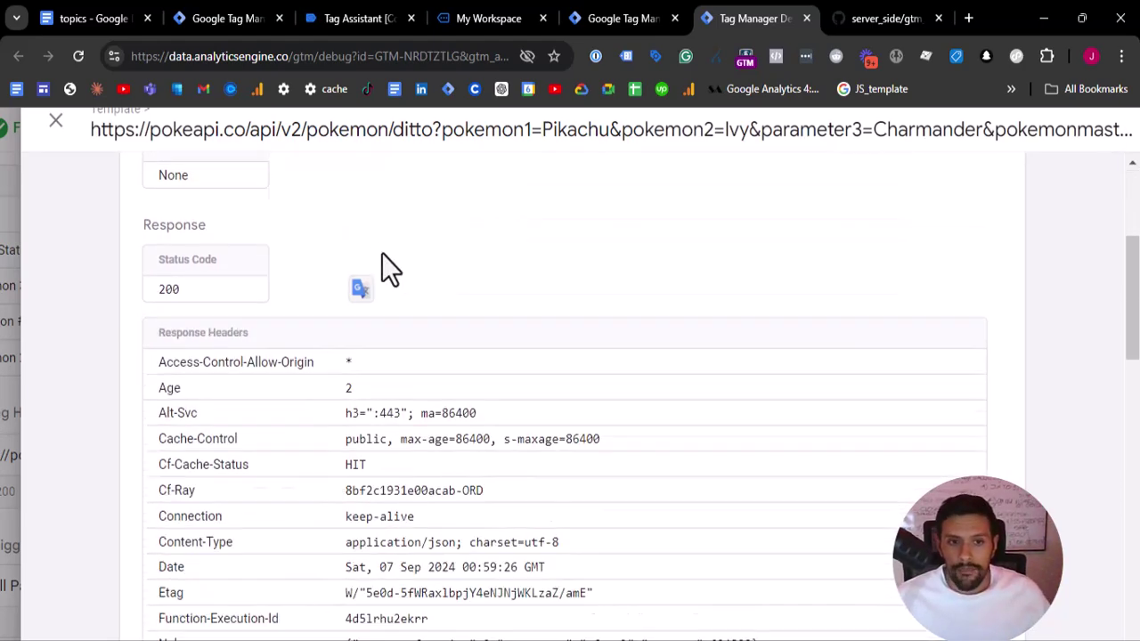
{"action": "scroll", "coordinate": [631, 410], "scroll_direction": "down", "scroll_amount": 6}
{"action": "scroll", "coordinate": [458, 395], "scroll_direction": "up", "scroll_amount": 4}
{"action": "key", "text": "ctrl+minus"}
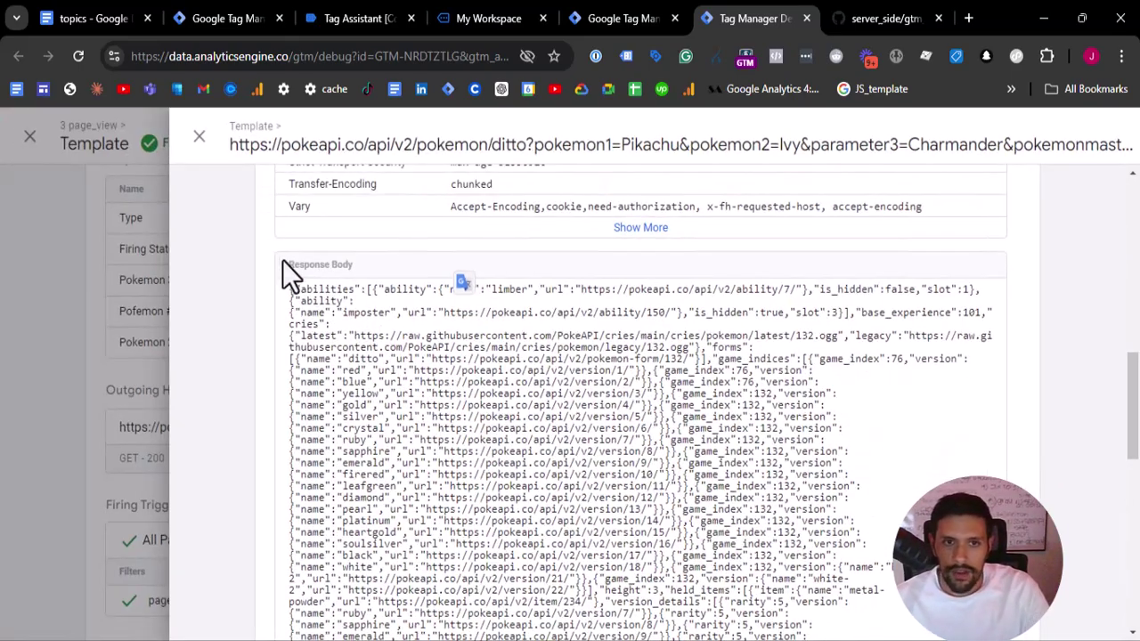
{"action": "left_click_drag", "start_coordinate": [321, 299], "coordinate": [717, 570]}
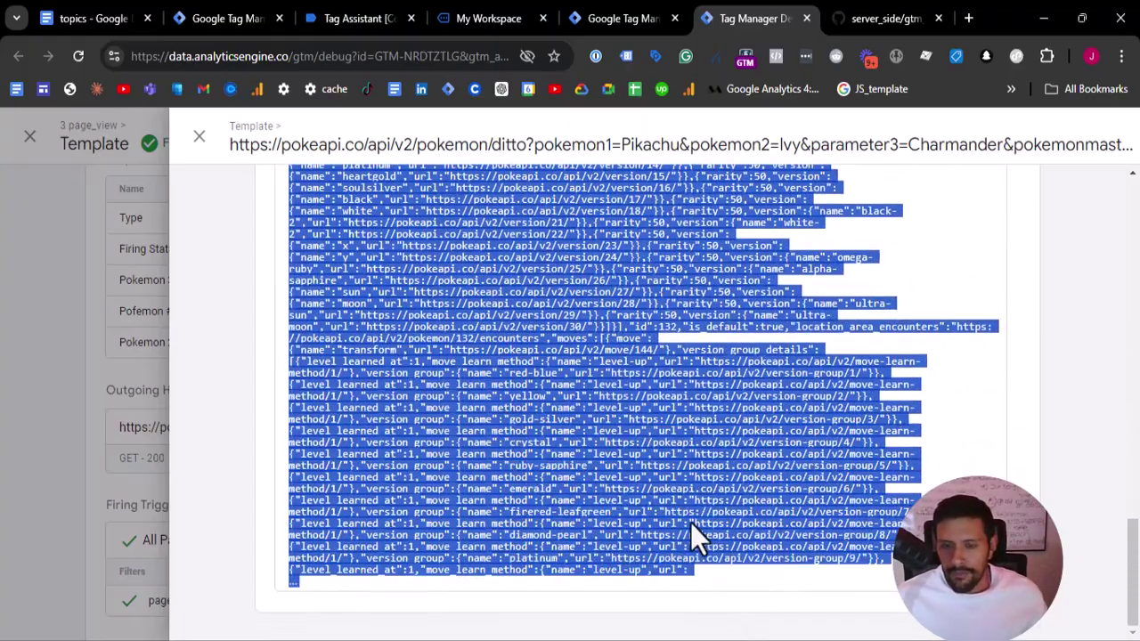
{"action": "scroll", "coordinate": [754, 401], "scroll_direction": "up", "scroll_amount": 10}
{"action": "scroll", "coordinate": [754, 416], "scroll_direction": "up", "scroll_amount": 2}
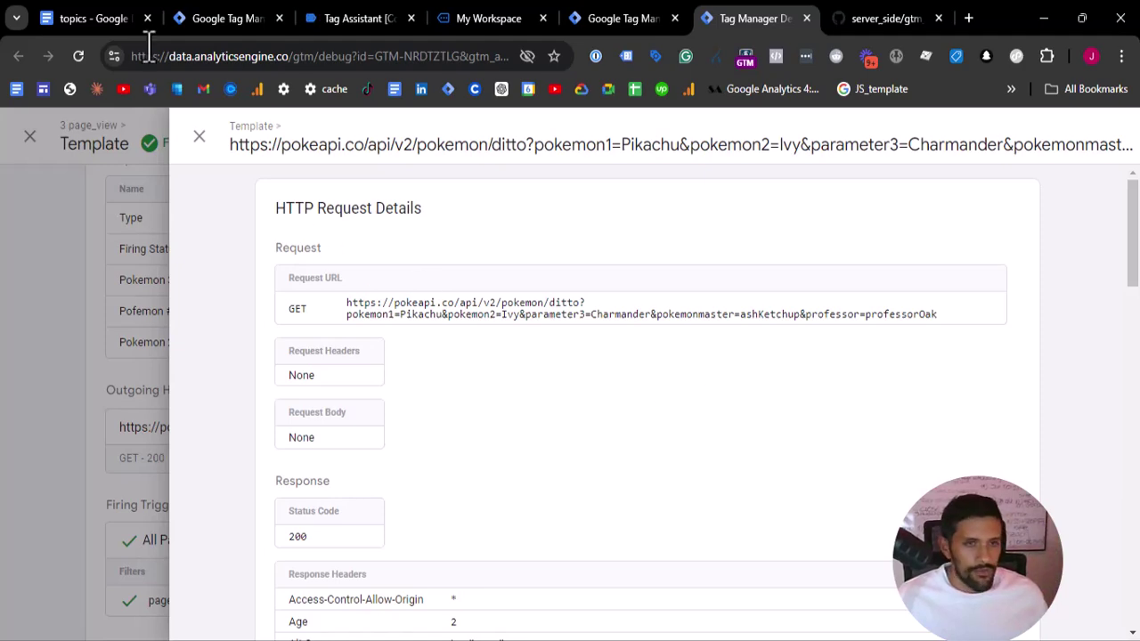
Close the request and Template tag details and return to the tag list of the analytics_engine_server container.
{"action": "left_click", "coordinate": [109, 199]}
{"action": "left_click", "coordinate": [108, 198]}
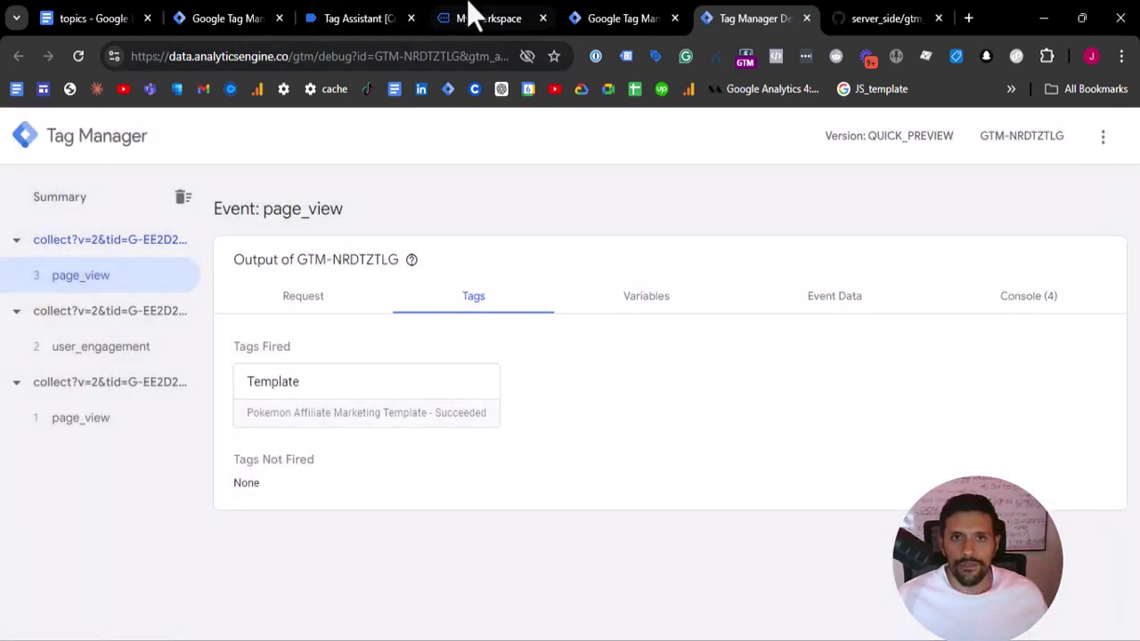
{"action": "left_click", "coordinate": [591, 17]}
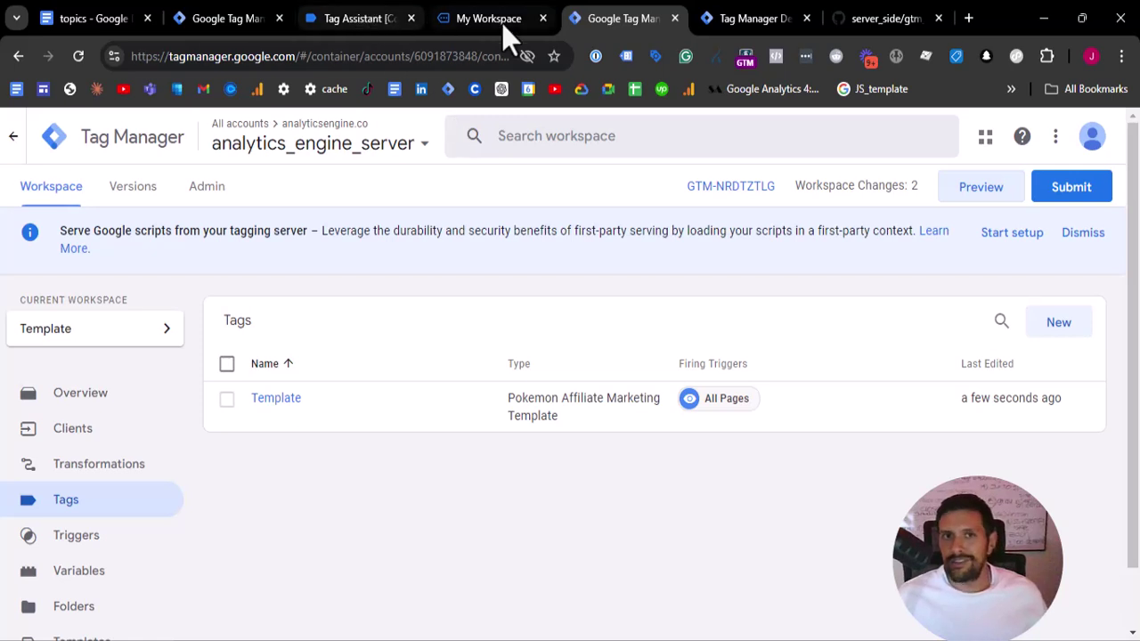